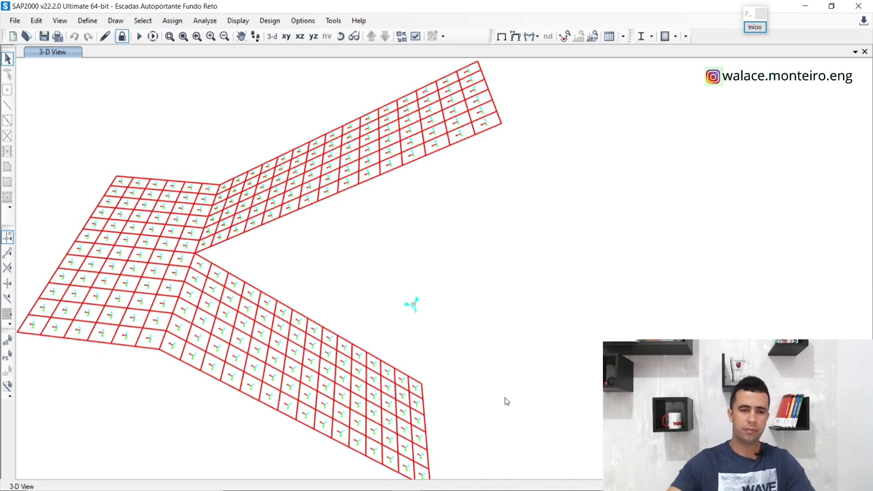
# Step: Switch to Chrome, close the slab-thickness post and open the profile's post about internal forces in a self-supporting staircase
pyautogui.moveTo(355, 488)
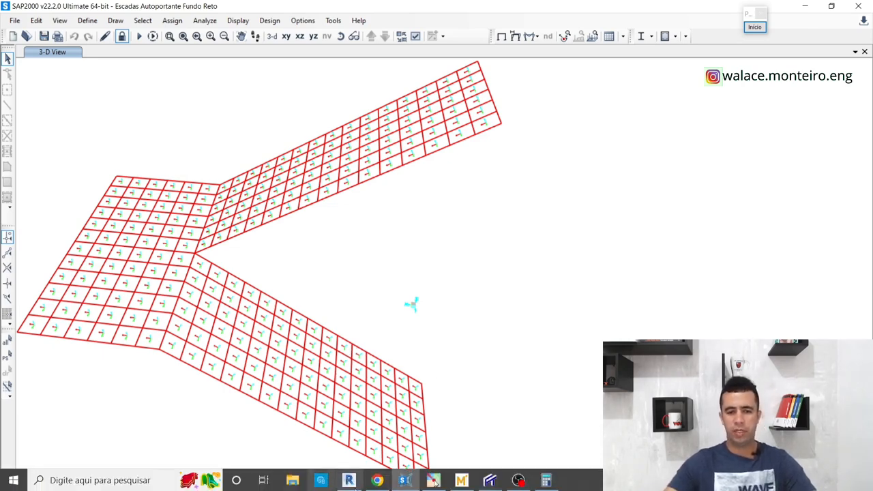
pyautogui.click(377, 480)
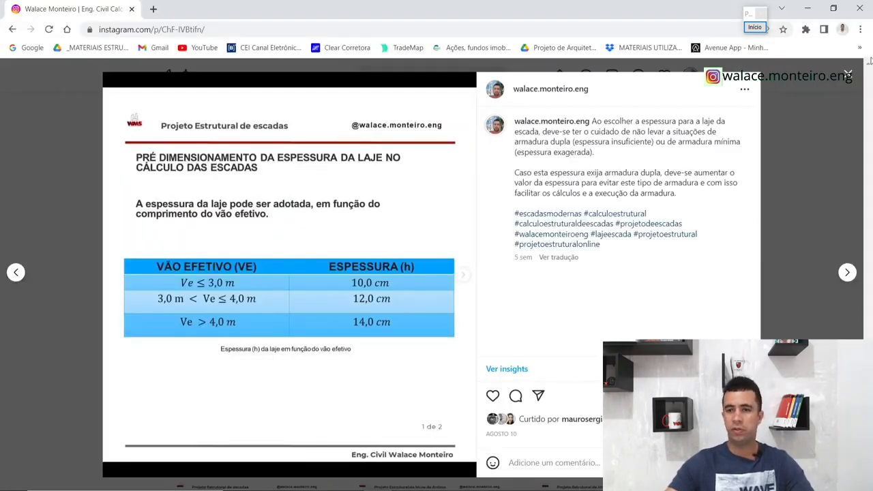
pyautogui.click(850, 75)
pyautogui.scroll(-3, 386, 252)
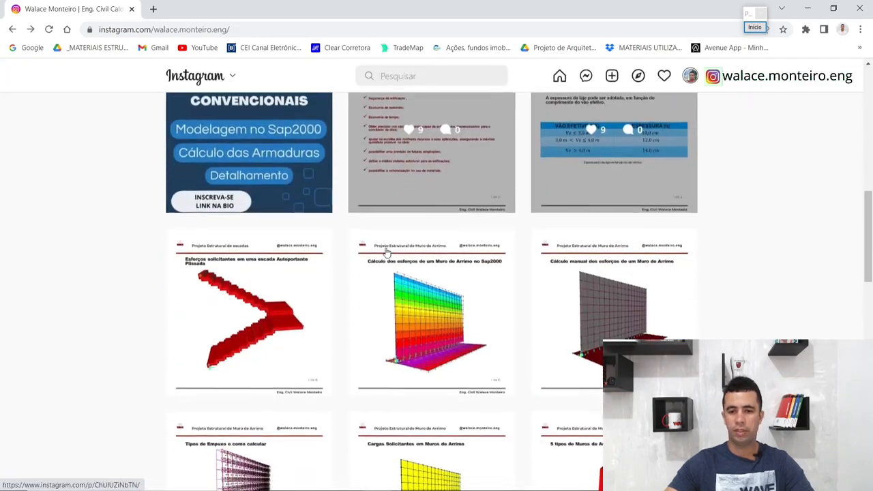
pyautogui.scroll(-8, 386, 252)
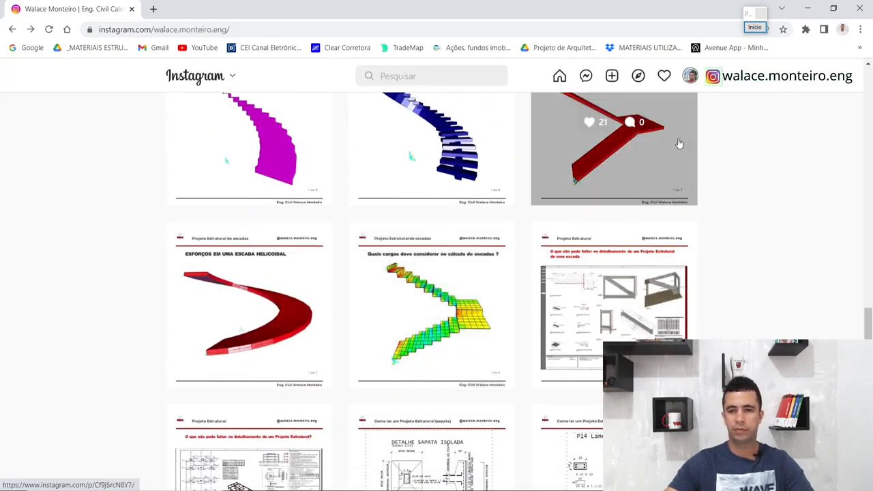
pyautogui.click(625, 151)
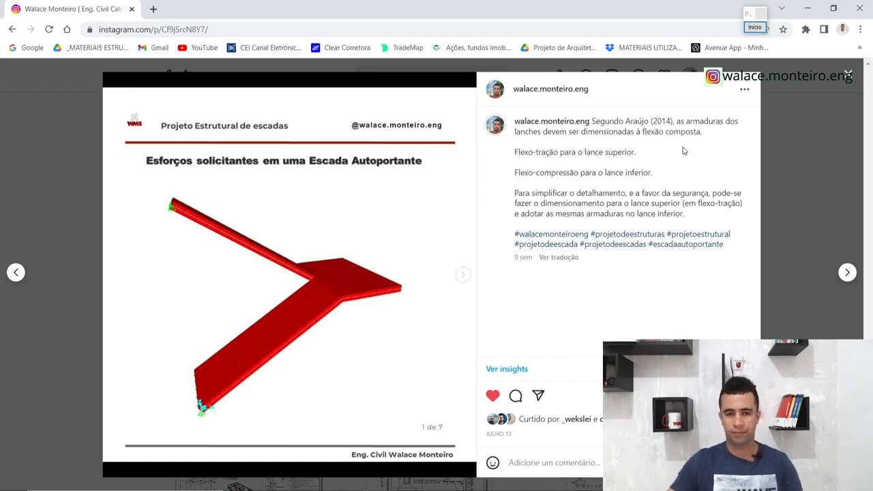
# Step: Review the post's slides on moments, normal force, shear force and support reactions, then close it and return to SAP2000
pyautogui.click(462, 275)
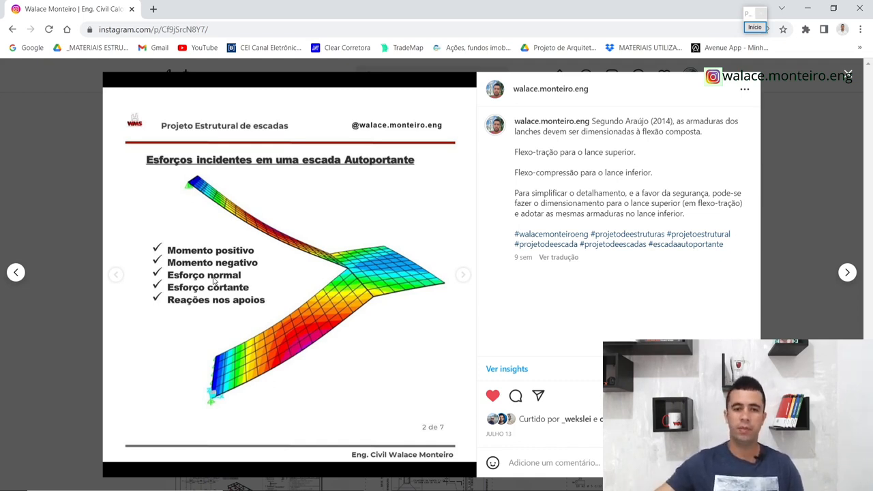
pyautogui.click(463, 275)
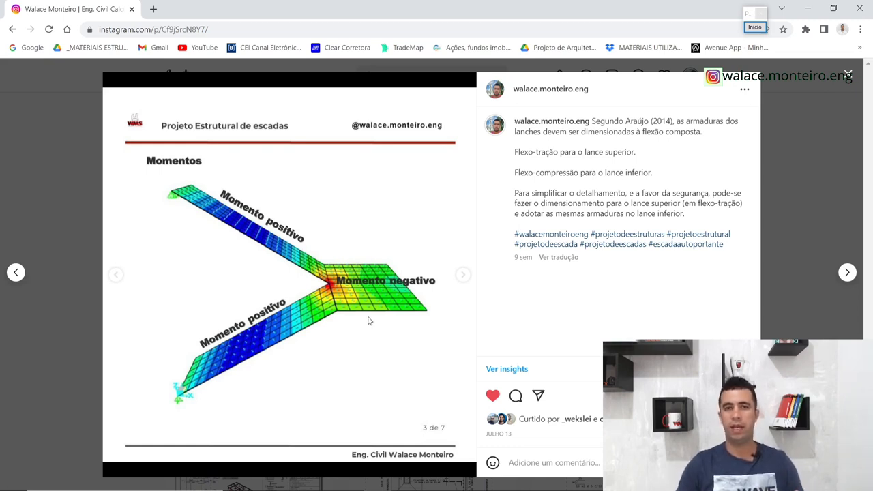
pyautogui.click(462, 274)
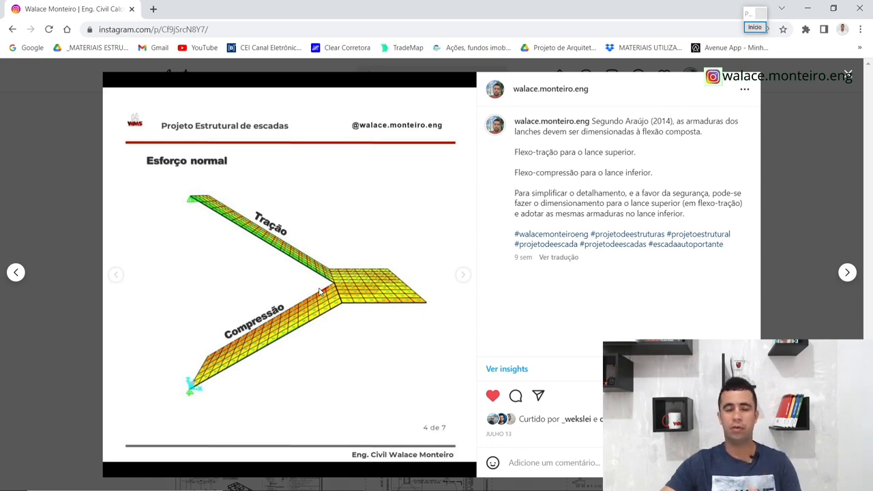
pyautogui.click(463, 275)
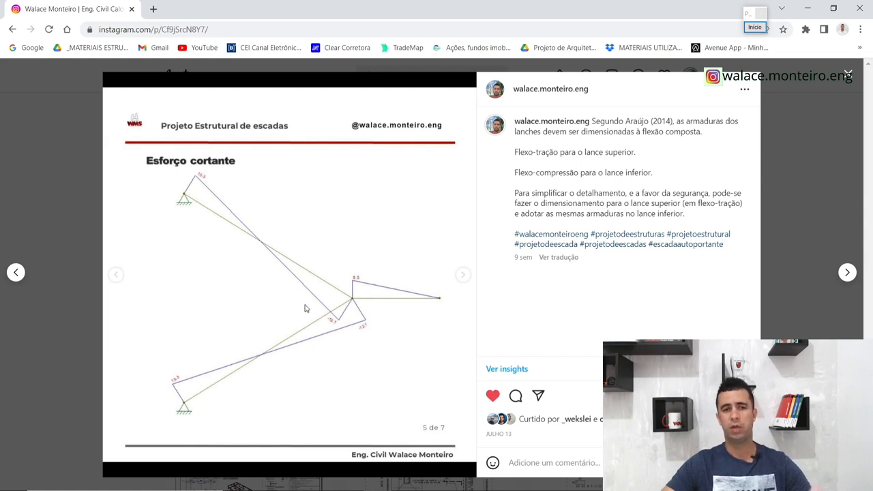
pyautogui.click(463, 274)
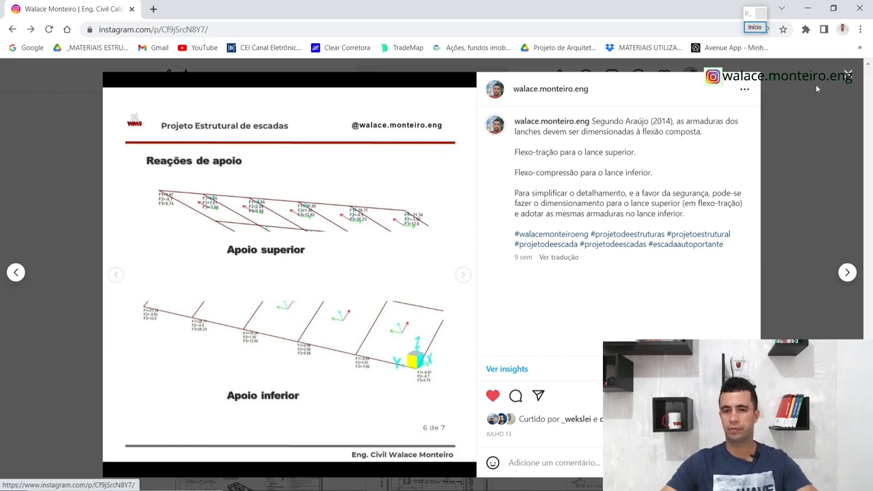
pyautogui.click(845, 75)
pyautogui.click(807, 8)
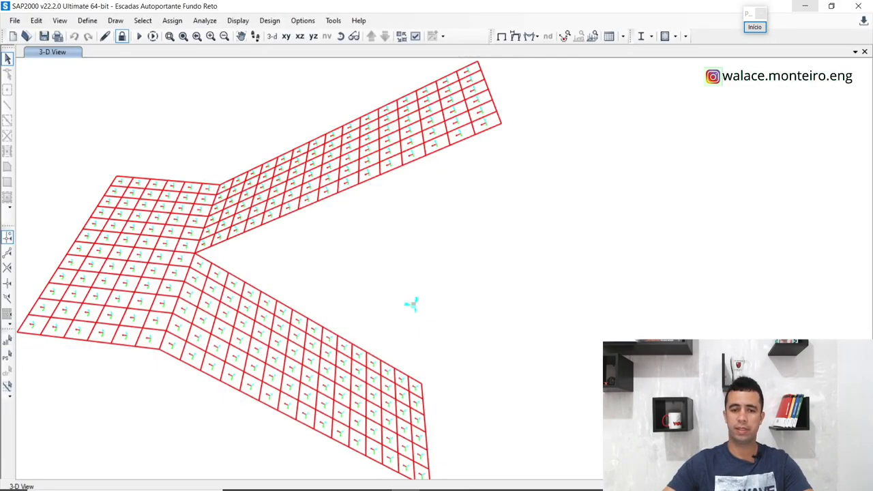
# Step: Open the deformed shape display settings for the staircase model and choose the ELS_F load combination
pyautogui.moveTo(315, 476)
pyautogui.scroll(-1, 443, 216)
pyautogui.scroll(1, 415, 224)
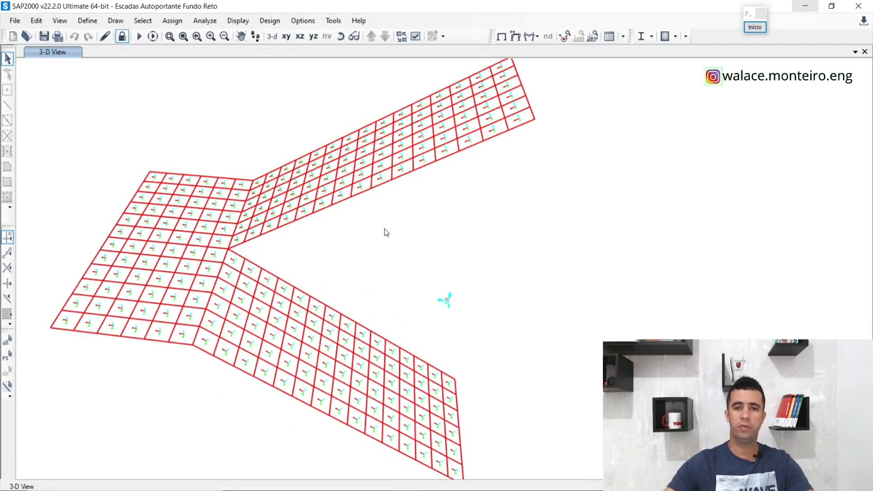
pyautogui.moveTo(425, 213); pyautogui.dragTo(407, 231, button='middle')
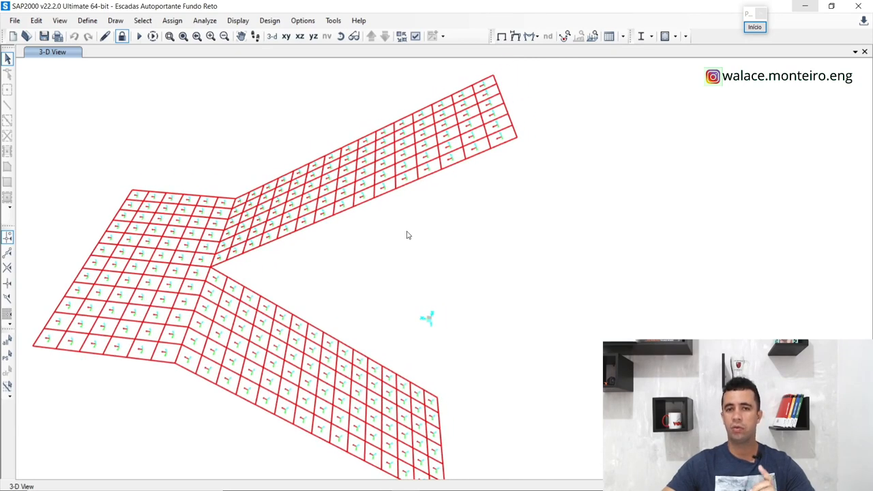
pyautogui.click(516, 38)
pyautogui.moveTo(464, 121); pyautogui.dragTo(345, 67)
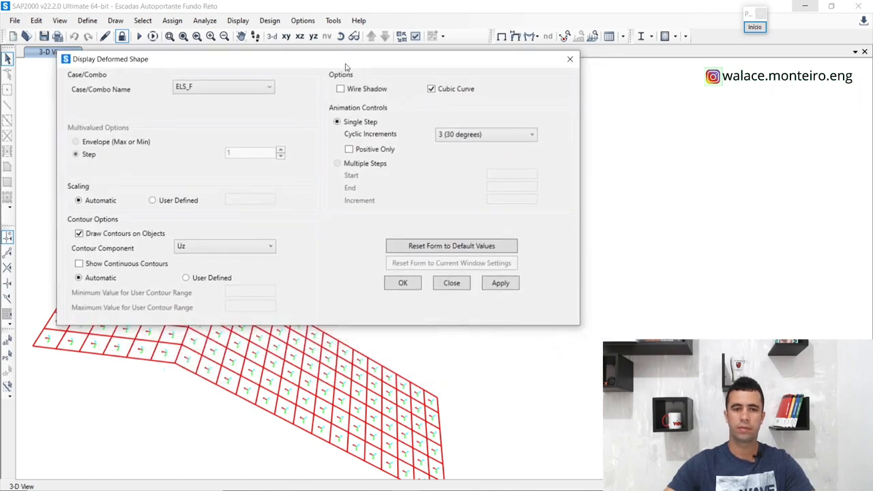
pyautogui.click(253, 90)
pyautogui.click(247, 189)
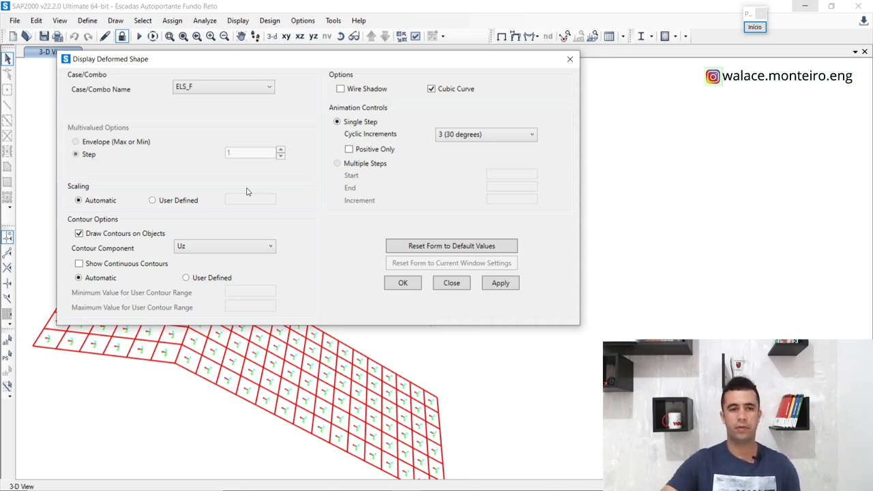
# Step: Display the deformed shape with contours drawn on objects for the Uz component
pyautogui.click(86, 236)
pyautogui.click(80, 236)
pyautogui.click(208, 251)
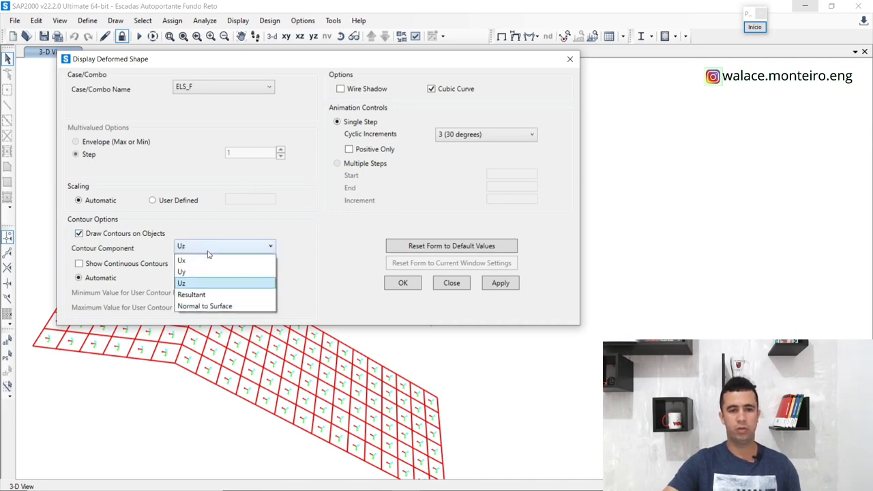
pyautogui.click(208, 251)
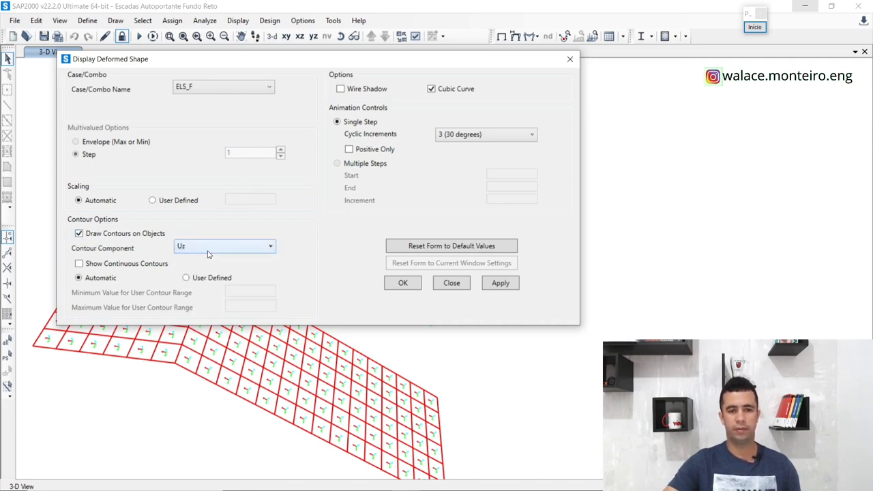
pyautogui.click(515, 287)
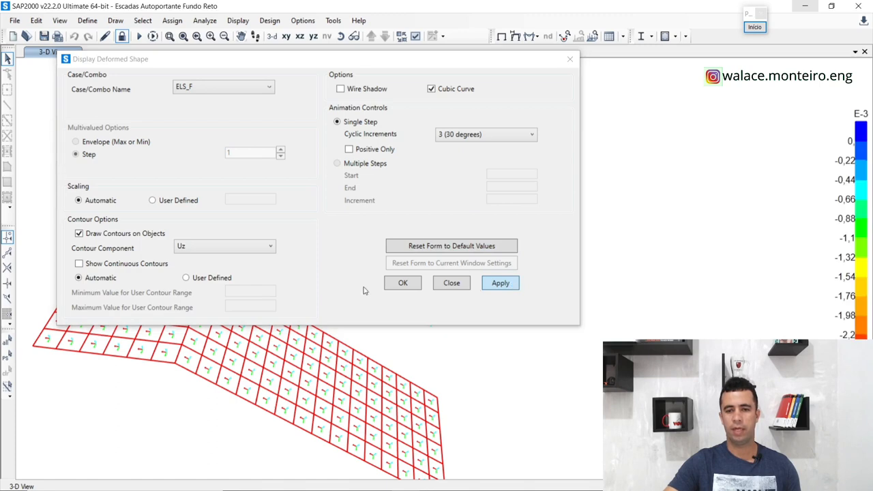
pyautogui.click(403, 287)
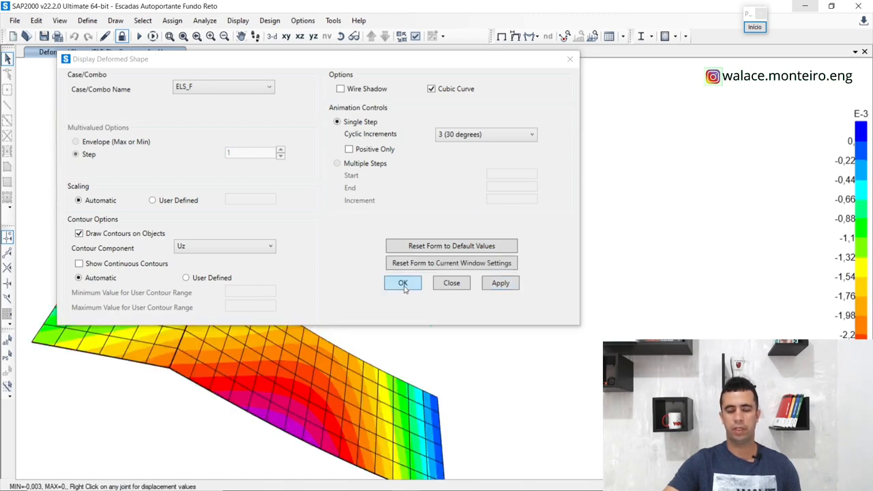
pyautogui.click(403, 285)
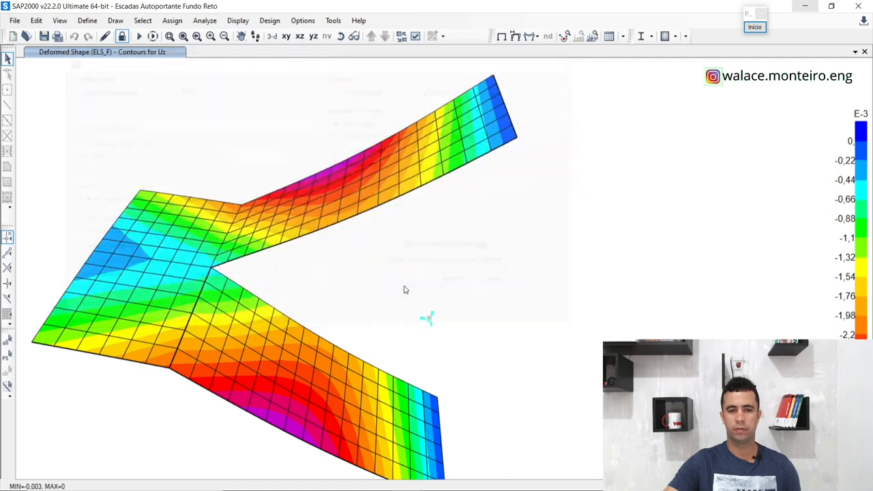
# Step: Examine the joint displacements along the outer edge of the upper flight, around the area of greatest deflection
pyautogui.moveTo(334, 169)
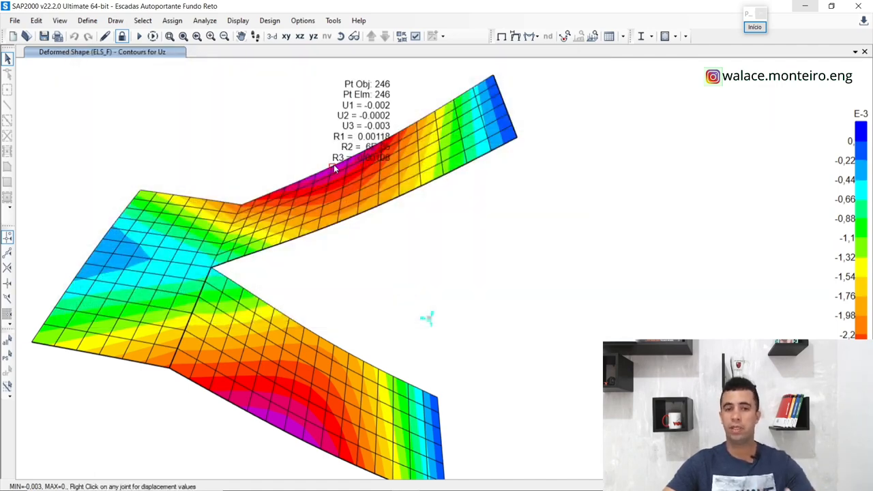
pyautogui.scroll(3, 328, 172)
pyautogui.moveTo(307, 182)
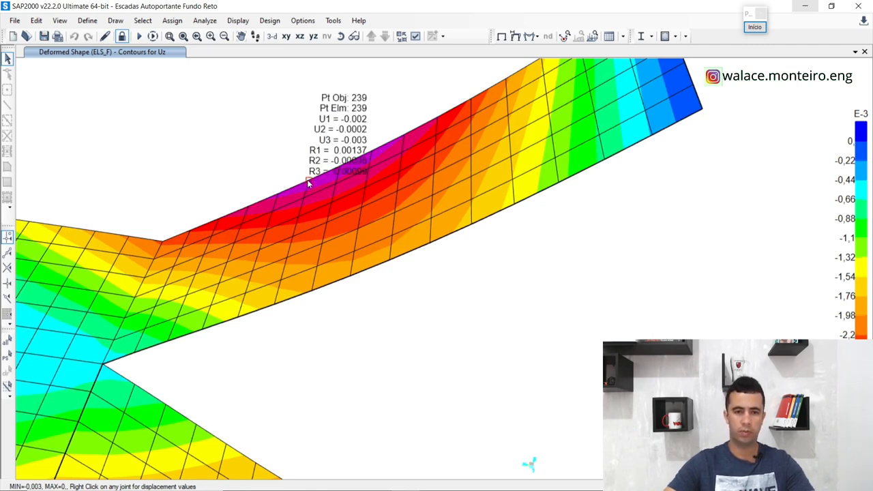
pyautogui.moveTo(278, 197)
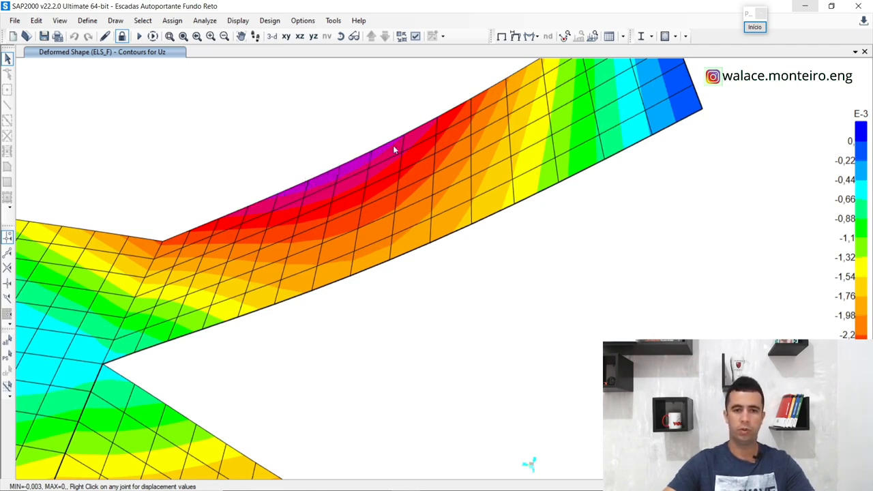
pyautogui.moveTo(403, 135)
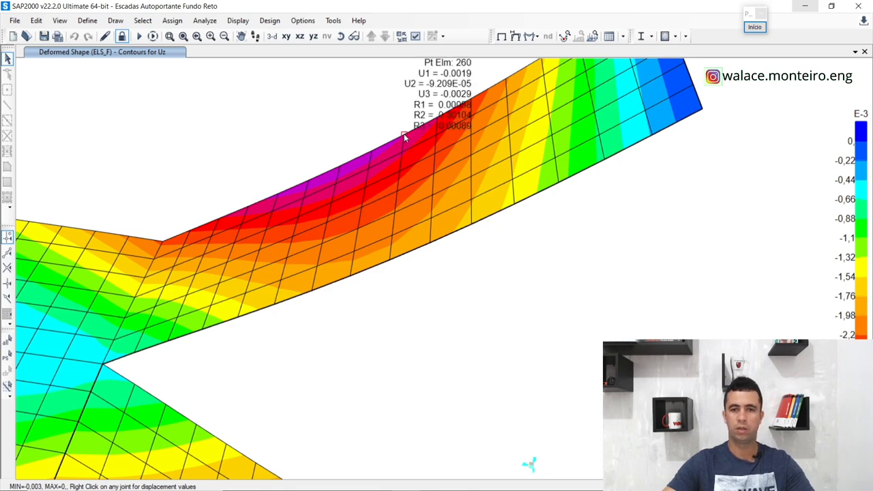
pyautogui.moveTo(371, 153)
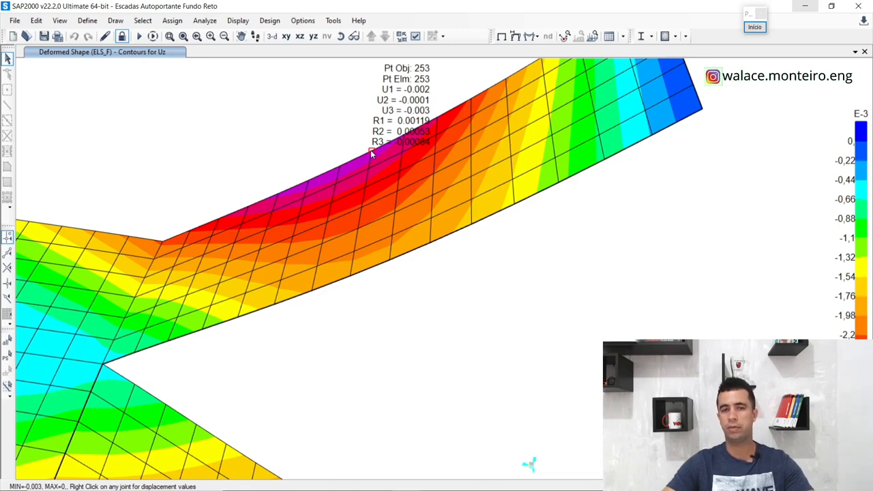
pyautogui.scroll(-2, 372, 154)
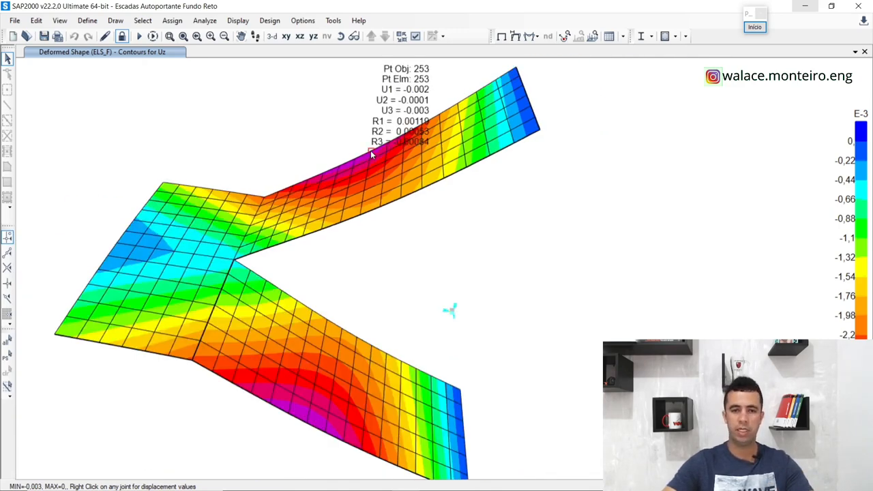
pyautogui.scroll(-2, 371, 153)
# Step: Examine the vertical displacement contours on the landing's outer edge and the lower flight's outer edge
pyautogui.scroll(3, 192, 220)
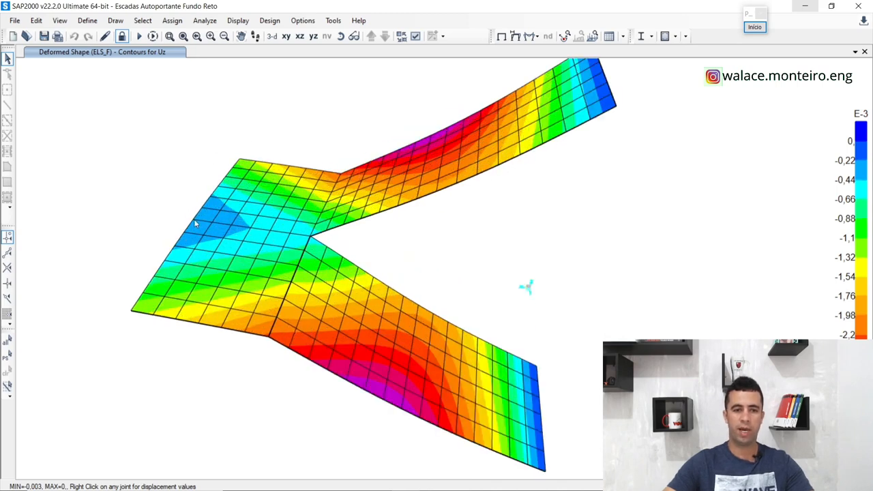
pyautogui.moveTo(194, 221)
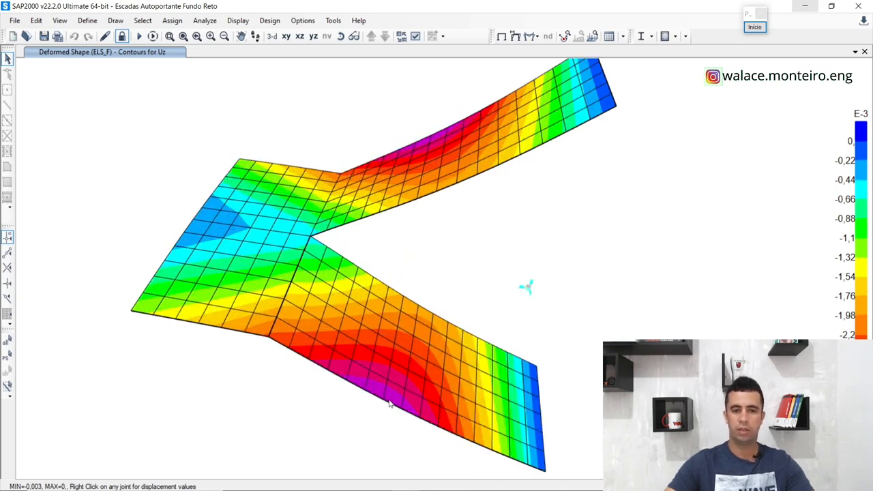
pyautogui.moveTo(382, 402)
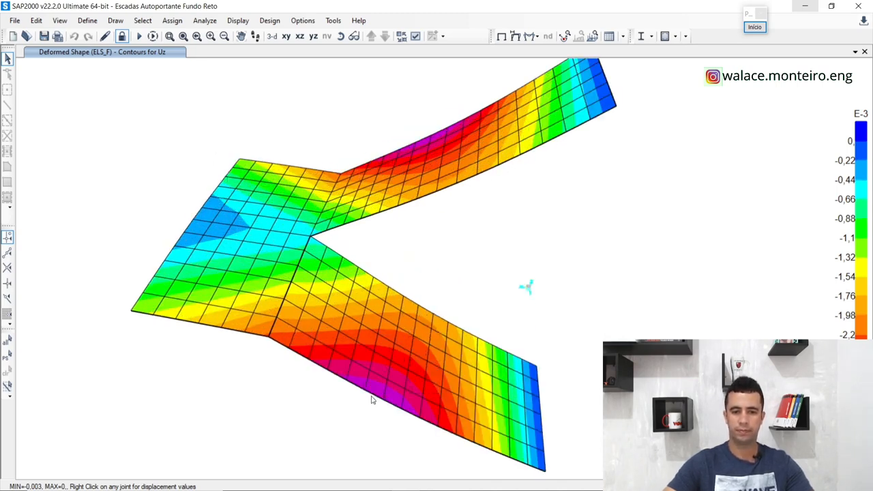
pyautogui.moveTo(365, 391)
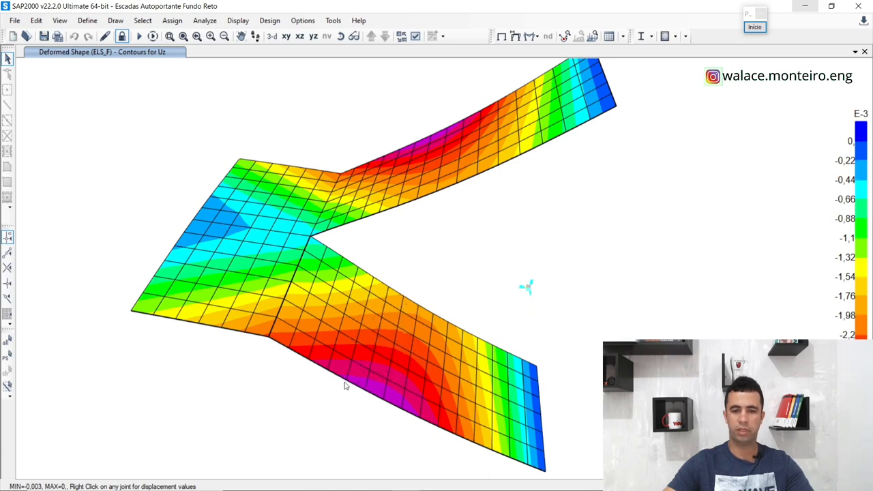
pyautogui.scroll(-2, 376, 367)
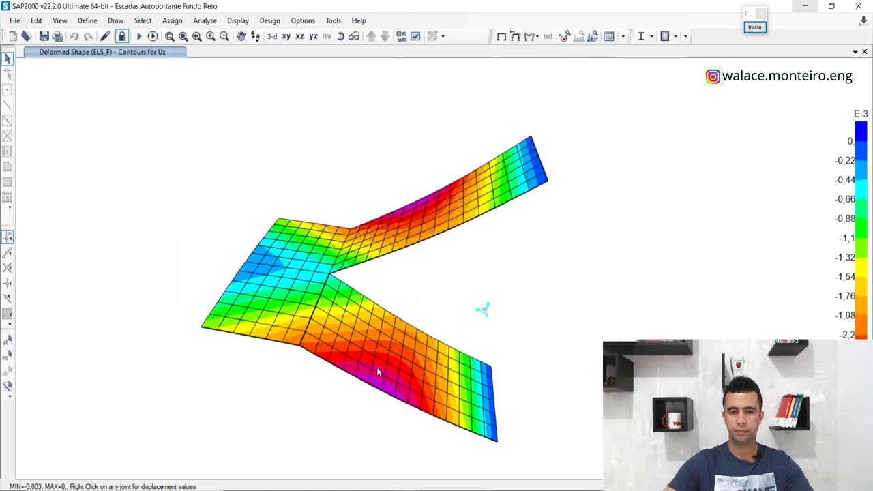
pyautogui.scroll(2, 389, 385)
pyautogui.scroll(-1, 375, 280)
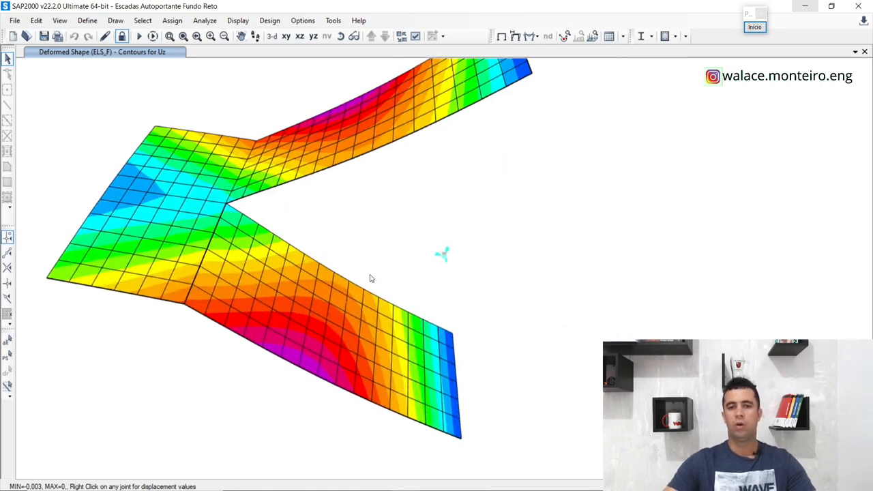
pyautogui.scroll(-2, 398, 273)
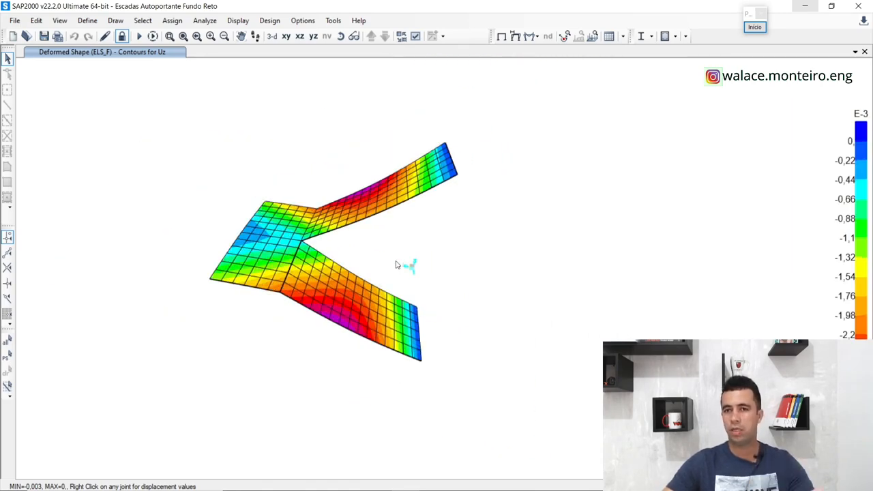
# Step: Sketch a freehand blue span line below the staircase, from the lower flight's support end to the landing's outer edge
pyautogui.scroll(3, 395, 261)
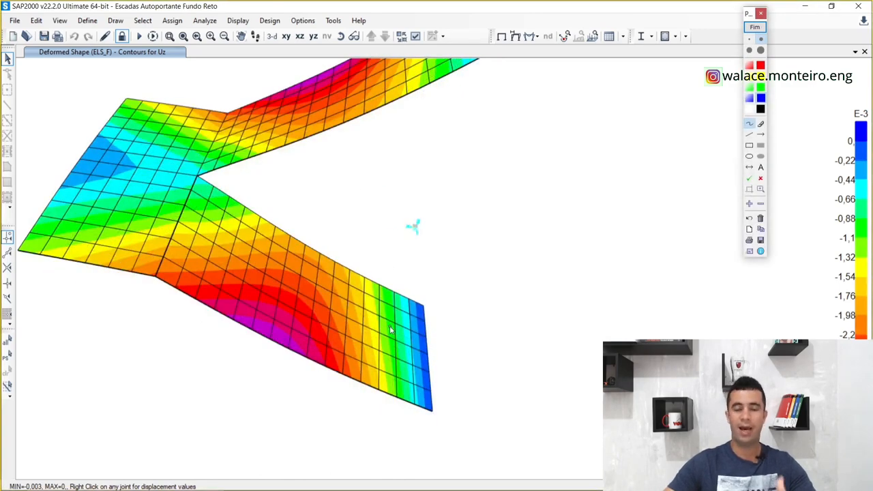
pyautogui.moveTo(427, 411)
pyautogui.mouseDown()
pyautogui.moveTo(429, 434)
pyautogui.moveTo(30, 394)
pyautogui.moveTo(25, 367)
pyautogui.moveTo(24, 390)
pyautogui.mouseUp()
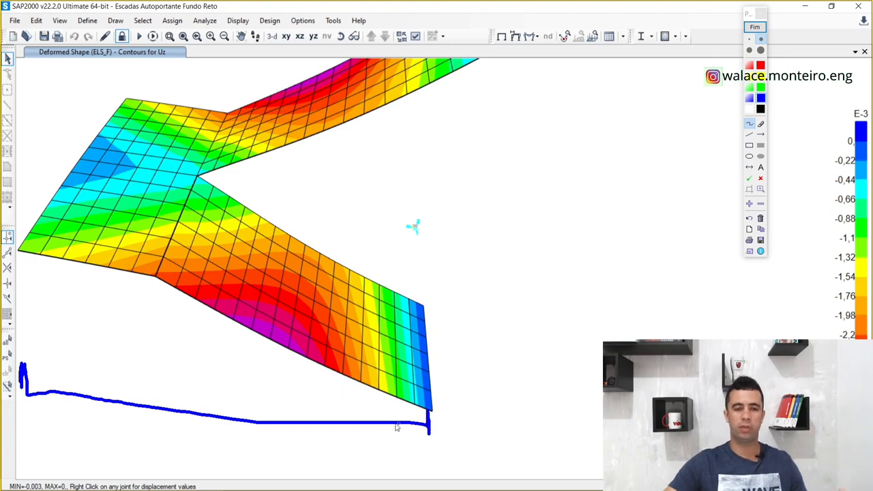
# Step: Write 3,6 in freehand blue beside the span line below the staircase, and end the annotation
pyautogui.moveTo(162, 379)
pyautogui.mouseDown()
pyautogui.moveTo(191, 397)
pyautogui.moveTo(156, 403)
pyautogui.moveTo(197, 413)
pyautogui.moveTo(235, 403)
pyautogui.moveTo(209, 407)
pyautogui.mouseUp()
pyautogui.moveTo(223, 375); pyautogui.dragTo(207, 400)
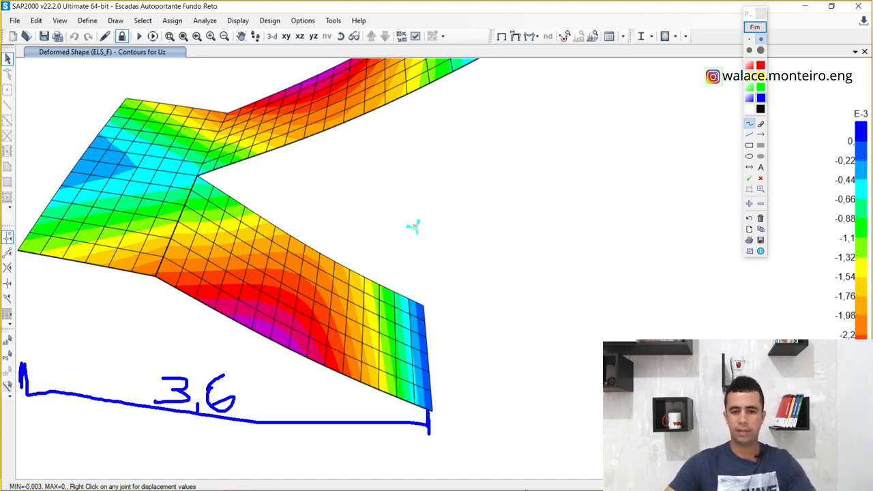
pyautogui.click(755, 27)
# Step: Switch to the Windows calculator and compute the deflection limit as 3,6 × 2 ÷ 250
pyautogui.click(518, 486)
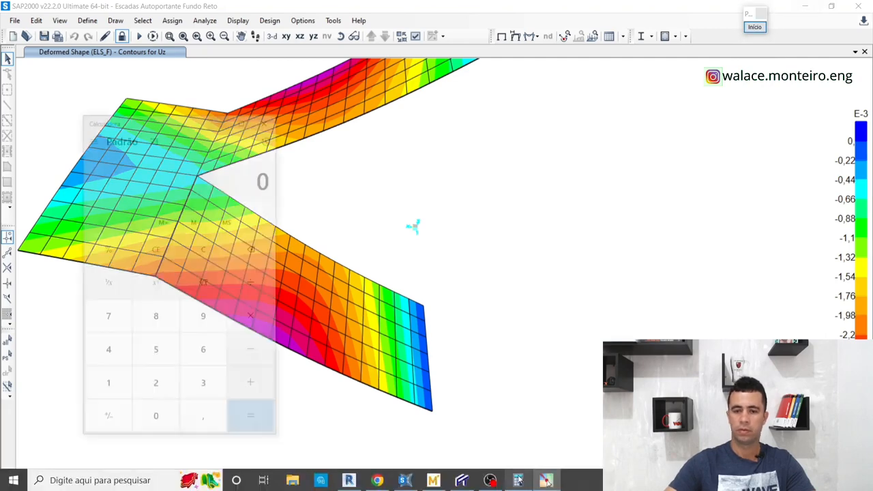
pyautogui.click(137, 357)
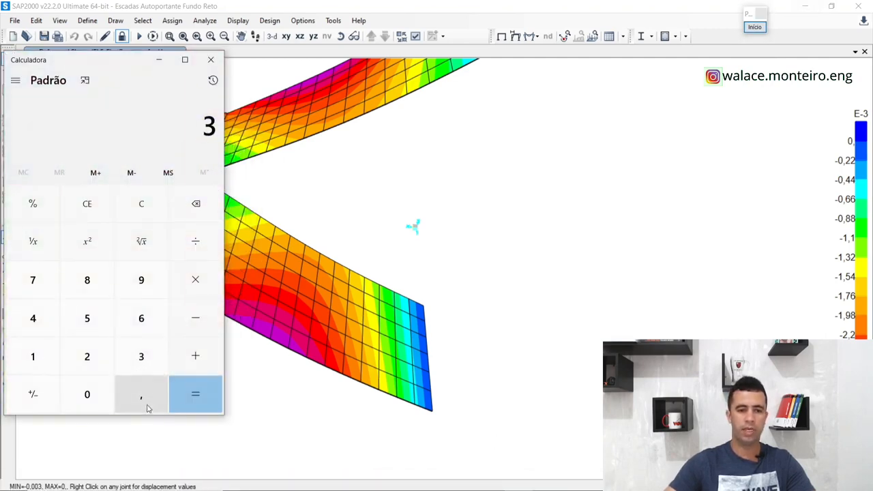
pyautogui.click(144, 404)
pyautogui.click(143, 318)
pyautogui.click(188, 283)
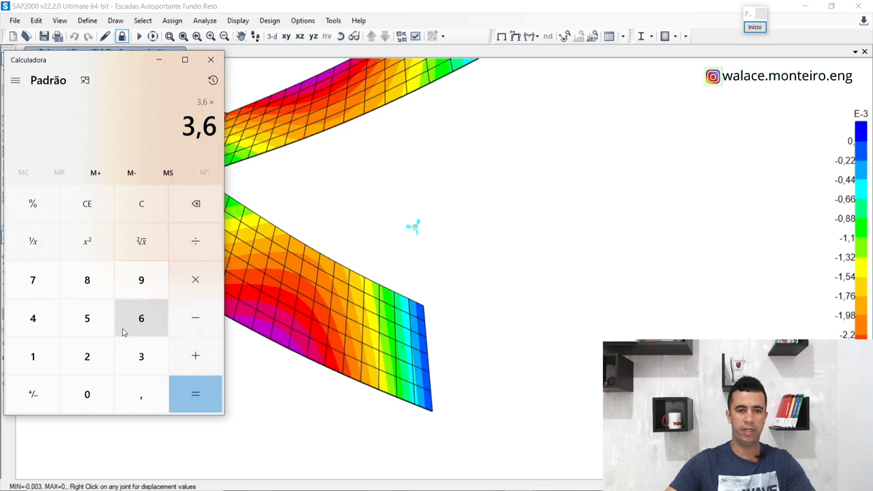
pyautogui.click(89, 356)
pyautogui.click(198, 244)
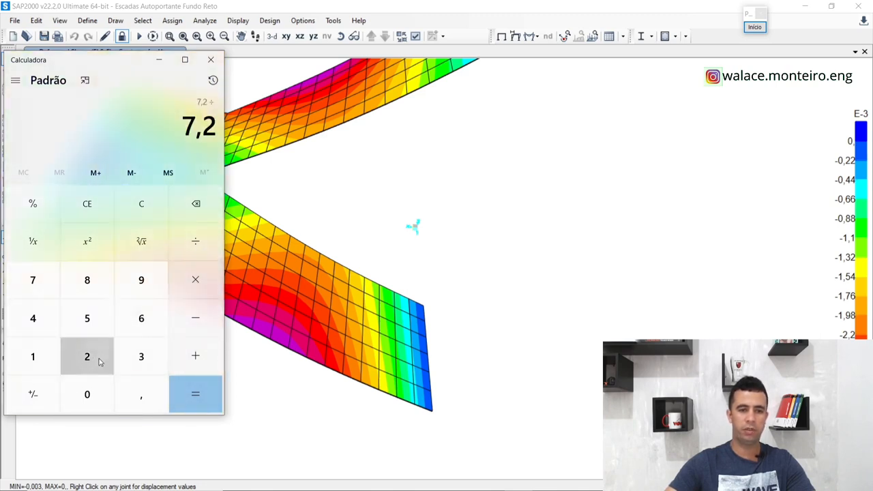
pyautogui.click(88, 358)
pyautogui.click(95, 328)
pyautogui.click(86, 393)
pyautogui.click(190, 397)
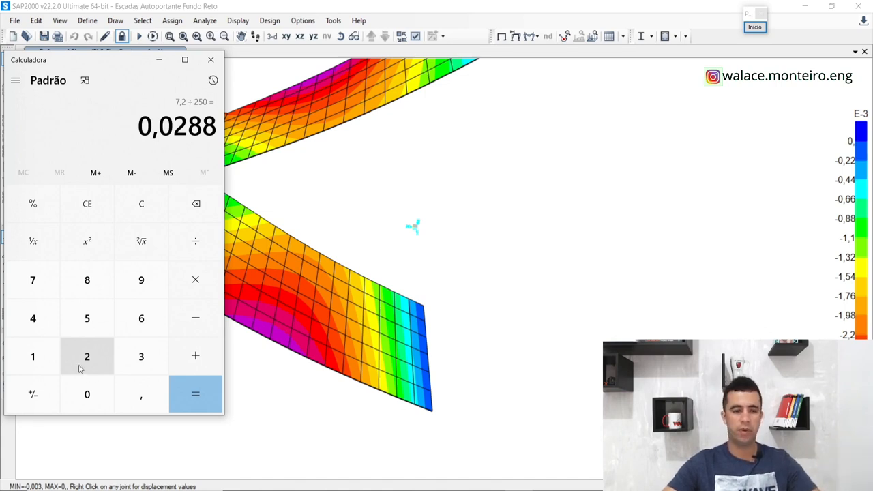
# Step: Calculate the deflection limit as 3,6 ÷ 125, and put the calculator away
pyautogui.click(141, 356)
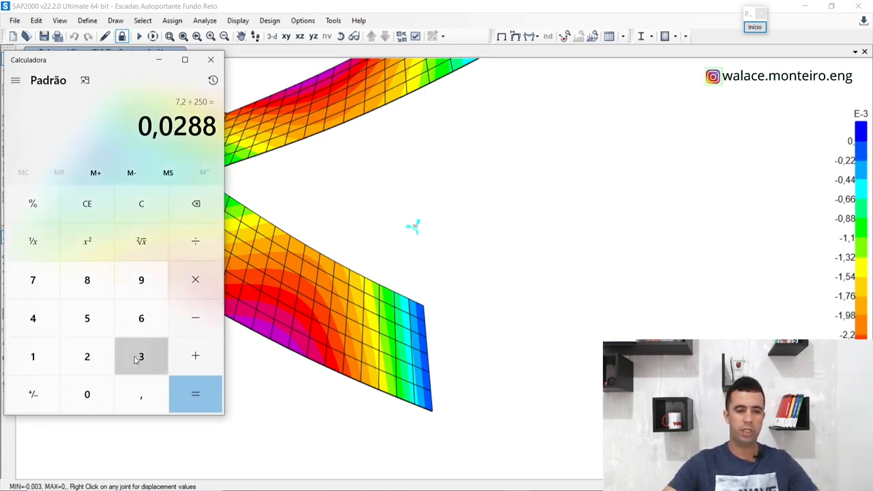
pyautogui.click(141, 393)
pyautogui.click(141, 318)
pyautogui.click(188, 254)
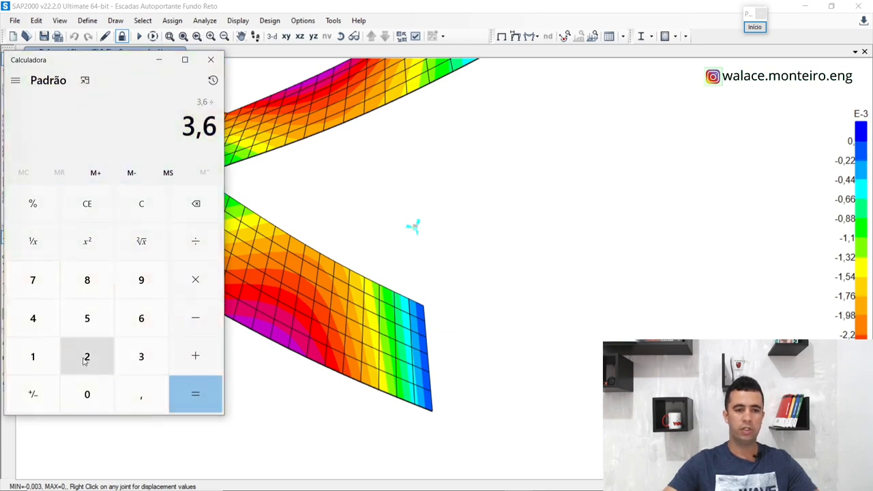
pyautogui.click(56, 360)
pyautogui.click(87, 356)
pyautogui.click(87, 318)
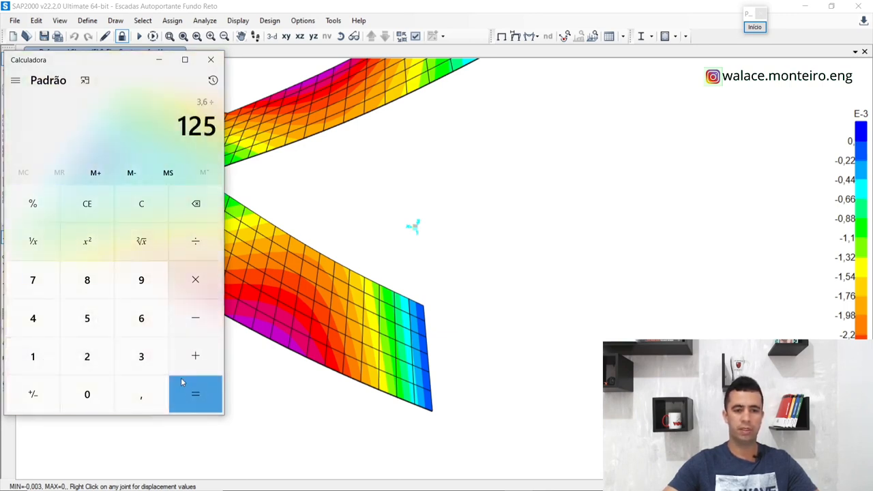
pyautogui.click(193, 397)
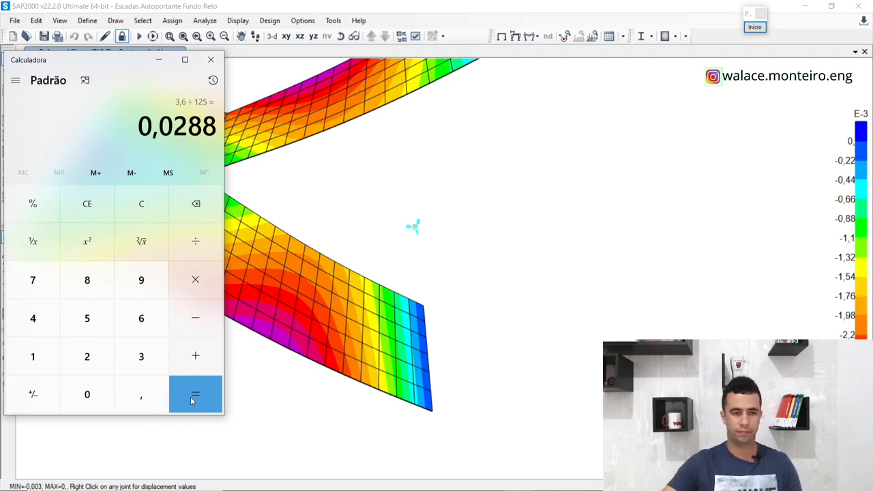
pyautogui.click(159, 59)
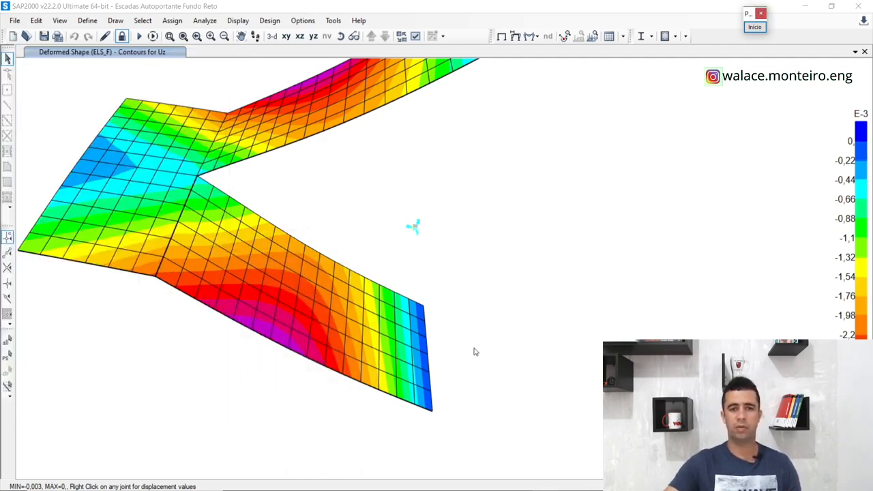
# Step: Display the undeformed staircase with area local axes shown, and examine the axis directions on the lower flight's shell elements
pyautogui.scroll(-4, 473, 350)
pyautogui.scroll(5, 461, 250)
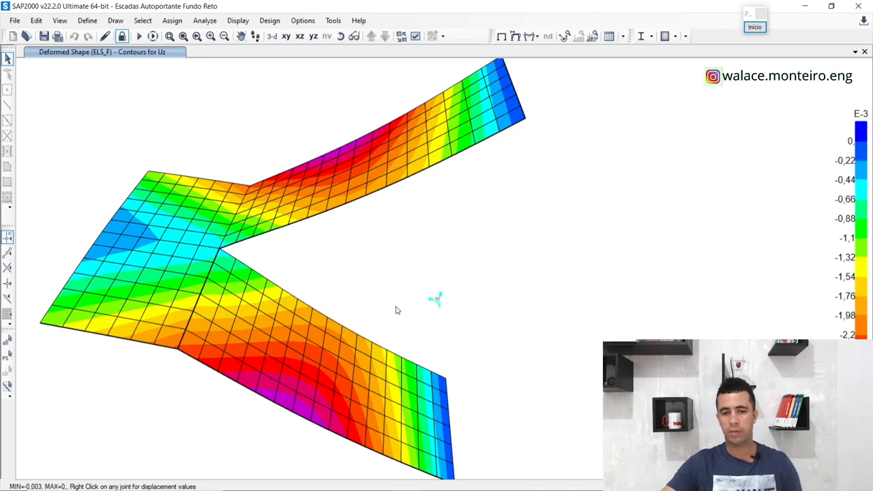
pyautogui.scroll(-3, 394, 307)
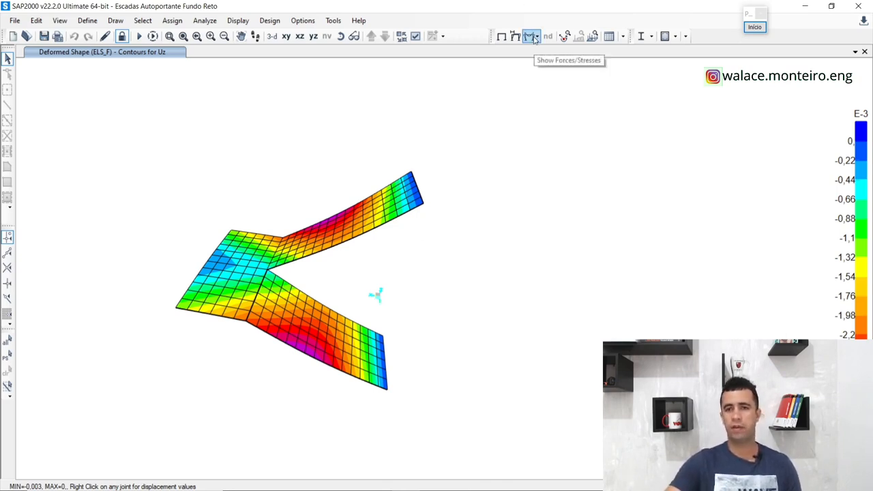
pyautogui.scroll(2, 398, 146)
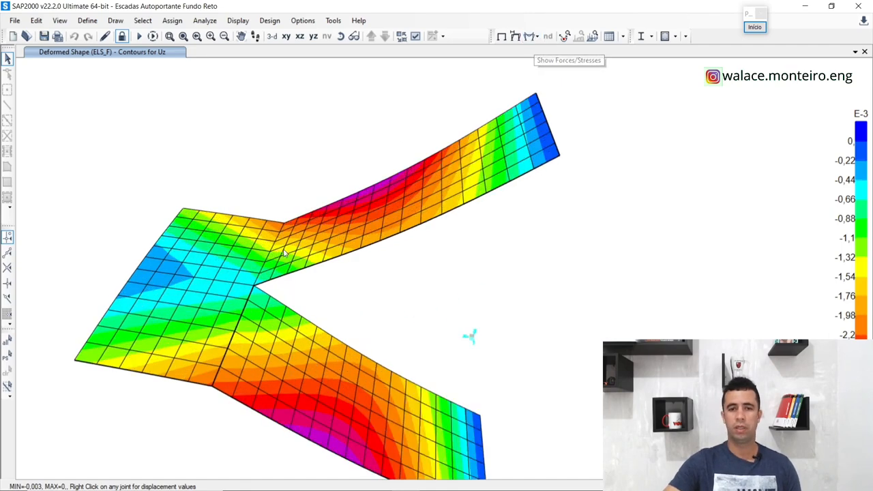
pyautogui.click(416, 36)
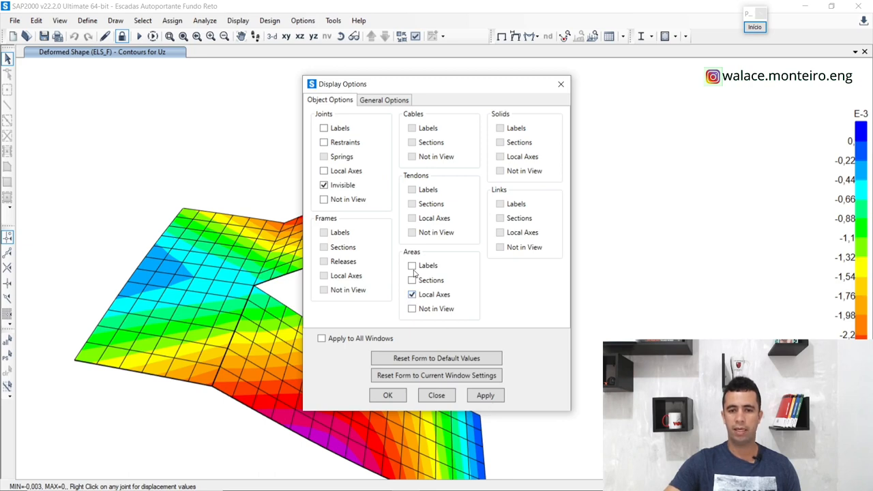
pyautogui.click(486, 395)
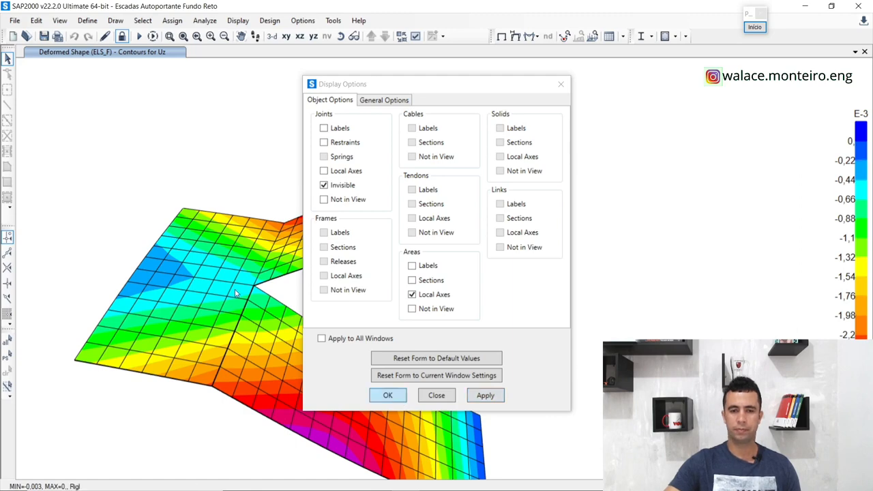
pyautogui.press('Return')
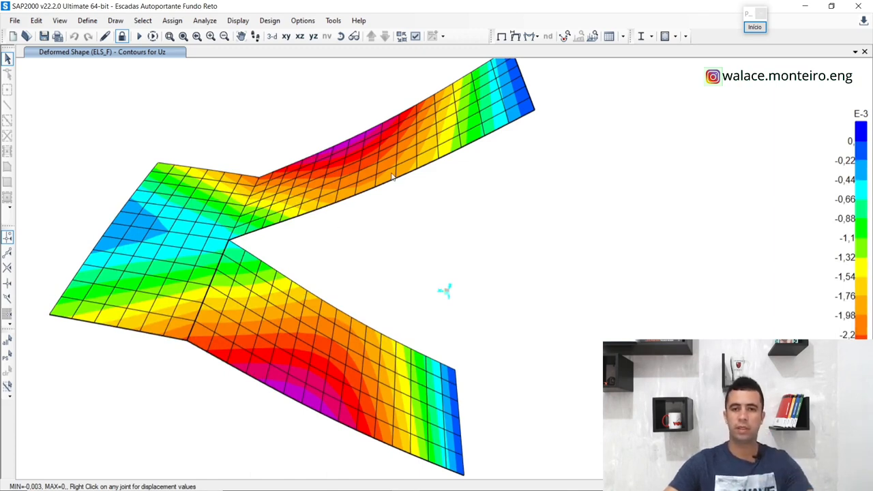
pyautogui.click(501, 36)
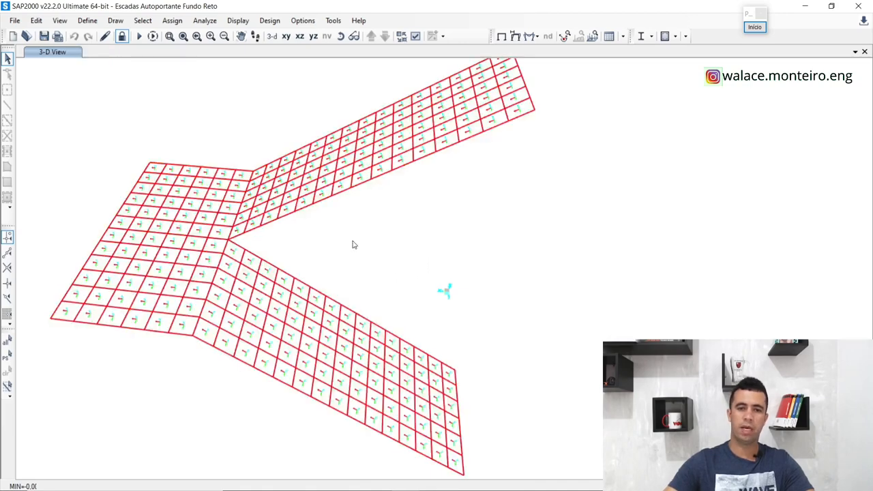
pyautogui.scroll(6, 320, 257)
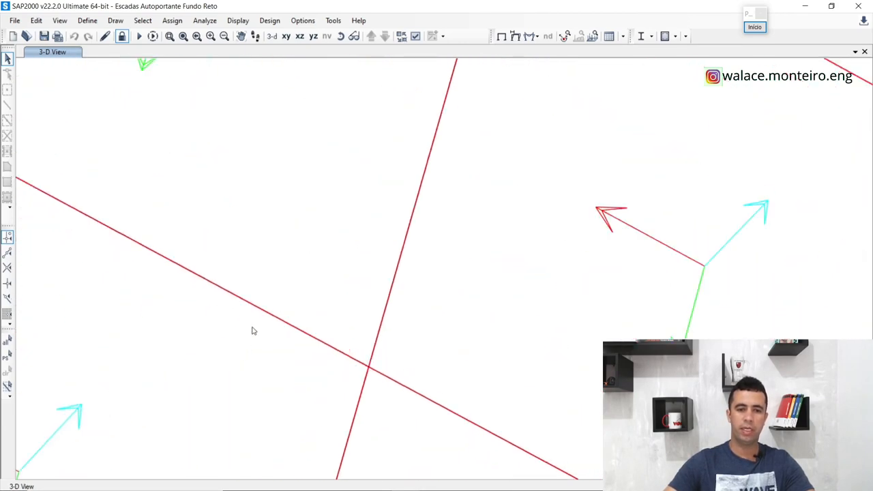
pyautogui.scroll(-4, 353, 304)
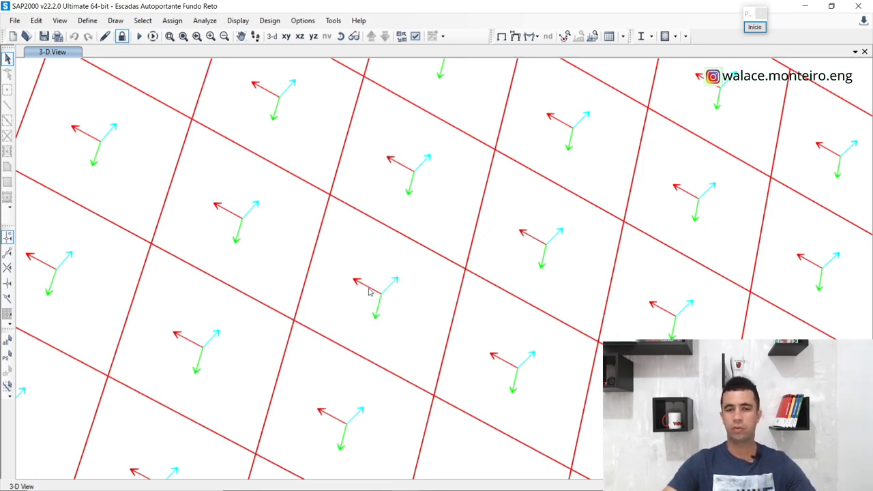
pyautogui.scroll(-5, 369, 291)
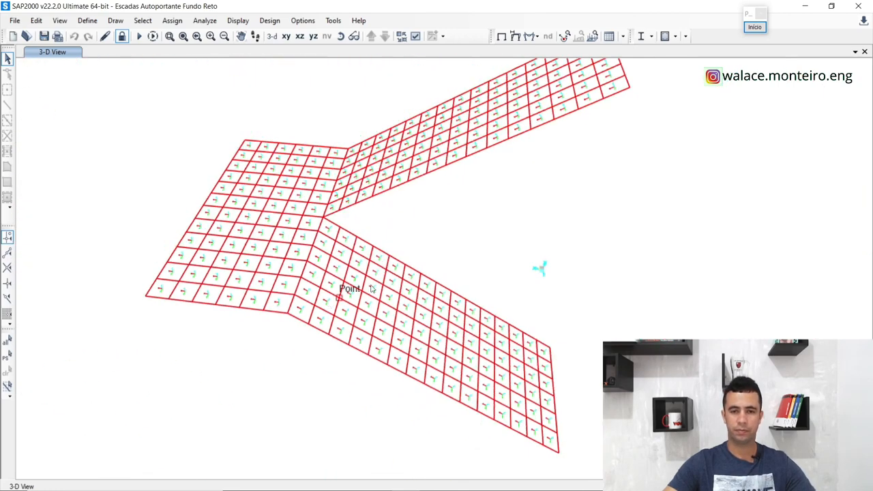
pyautogui.moveTo(481, 234); pyautogui.dragTo(407, 253, button='middle')
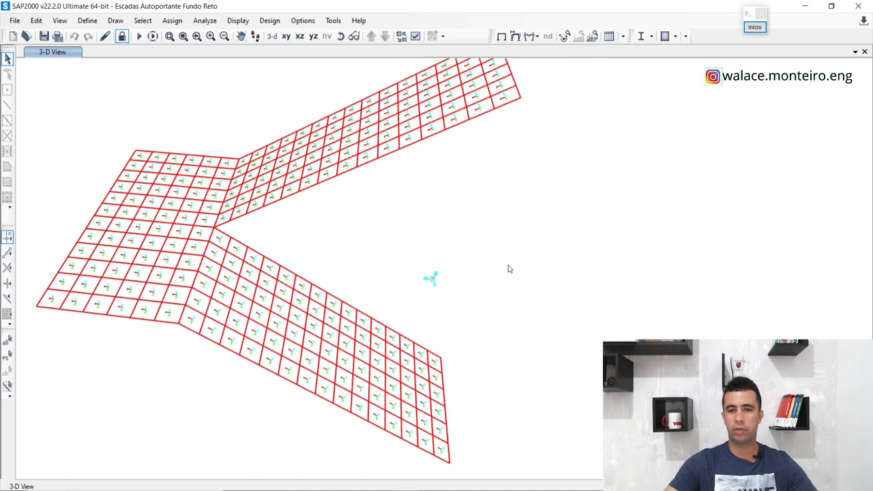
# Step: Sketch a freehand blue curve from the lower flight's support end to the landing, and a green curve across the landing between its side edges
pyautogui.click(754, 27)
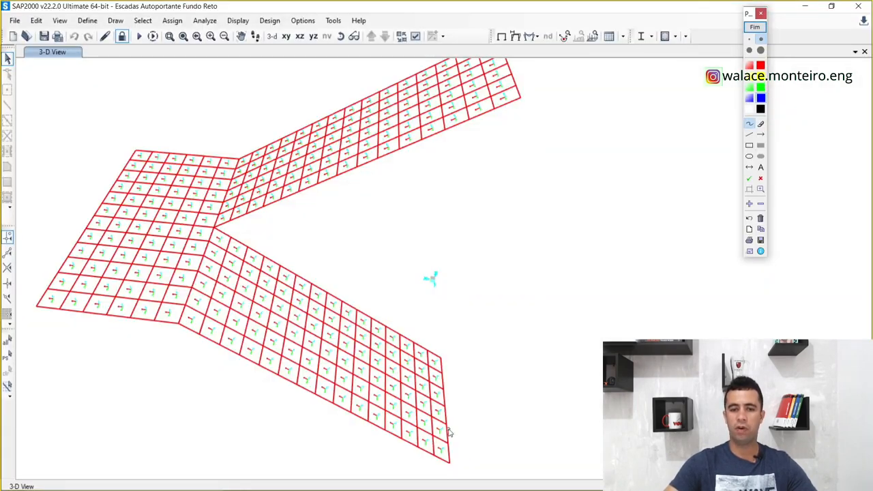
pyautogui.moveTo(450, 425)
pyautogui.mouseDown()
pyautogui.moveTo(361, 419)
pyautogui.moveTo(263, 387)
pyautogui.moveTo(199, 318)
pyautogui.moveTo(193, 285)
pyautogui.mouseUp()
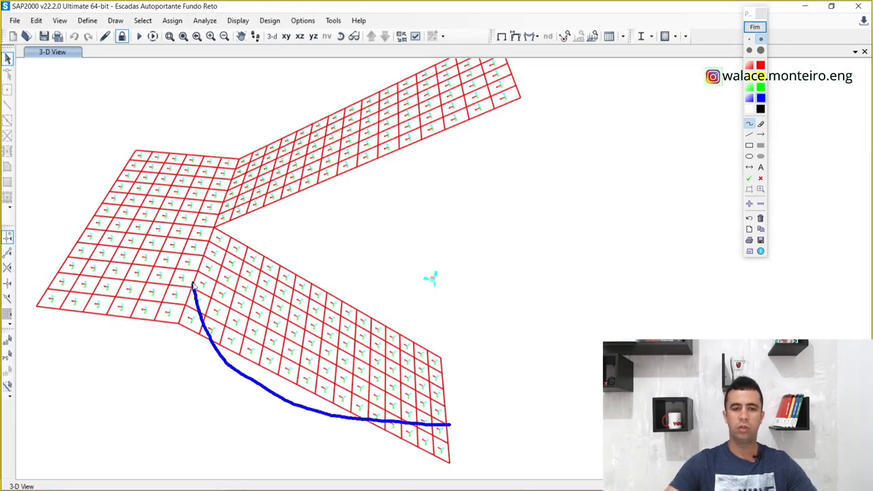
pyautogui.click(761, 88)
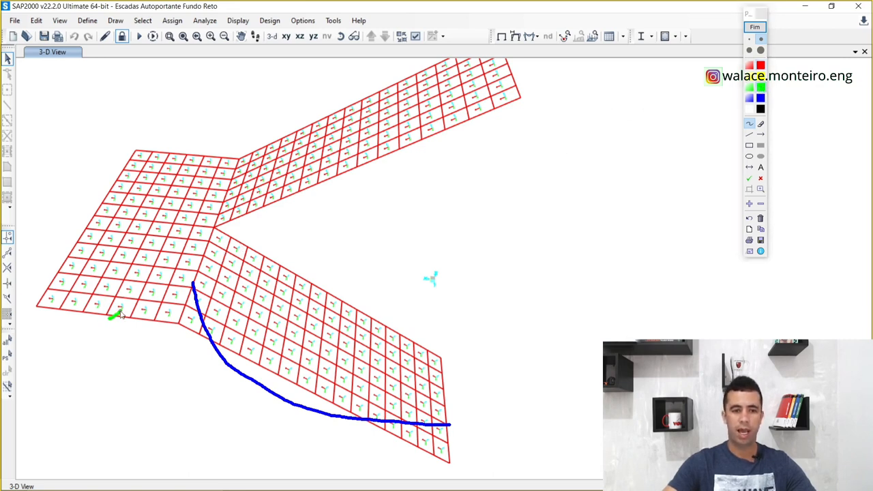
pyautogui.moveTo(119, 314); pyautogui.dragTo(191, 157)
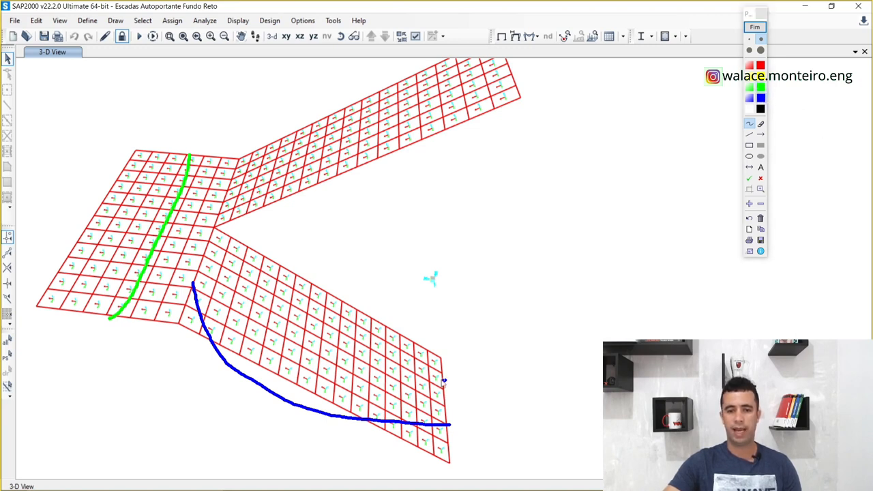
# Step: Sketch hooked blue lines along the lower flight into the landing, from the landing into the flight, and across the landing, and end the annotation
pyautogui.moveTo(444, 380)
pyautogui.mouseDown()
pyautogui.moveTo(203, 257)
pyautogui.moveTo(176, 251)
pyautogui.moveTo(159, 262)
pyautogui.mouseUp()
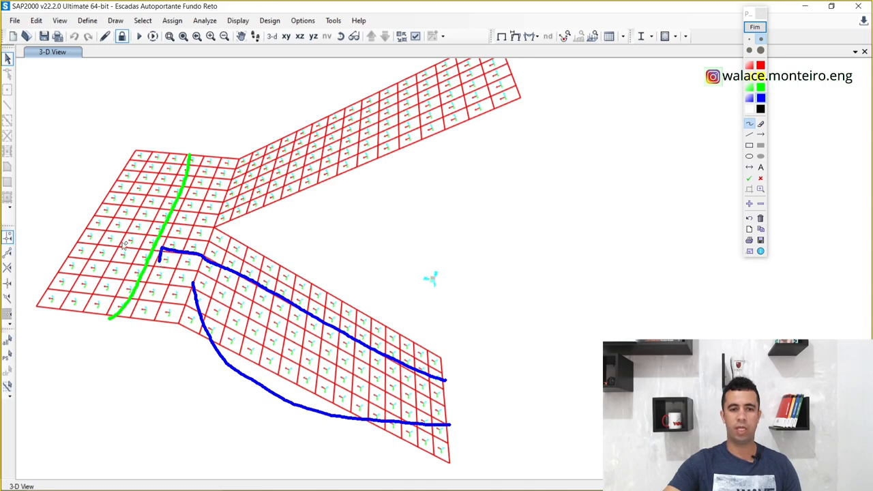
pyautogui.moveTo(95, 232)
pyautogui.mouseDown()
pyautogui.moveTo(205, 261)
pyautogui.moveTo(254, 287)
pyautogui.moveTo(247, 297)
pyautogui.mouseUp()
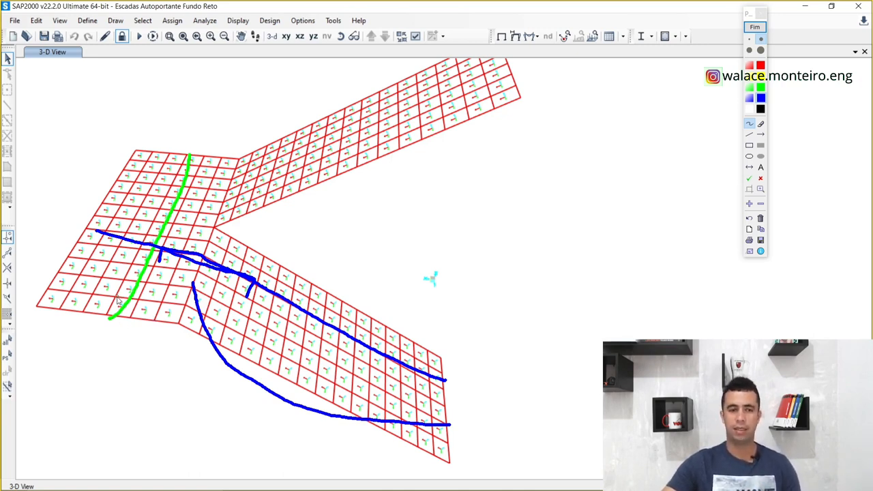
pyautogui.moveTo(106, 307)
pyautogui.mouseDown()
pyautogui.moveTo(156, 154)
pyautogui.moveTo(160, 164)
pyautogui.mouseUp()
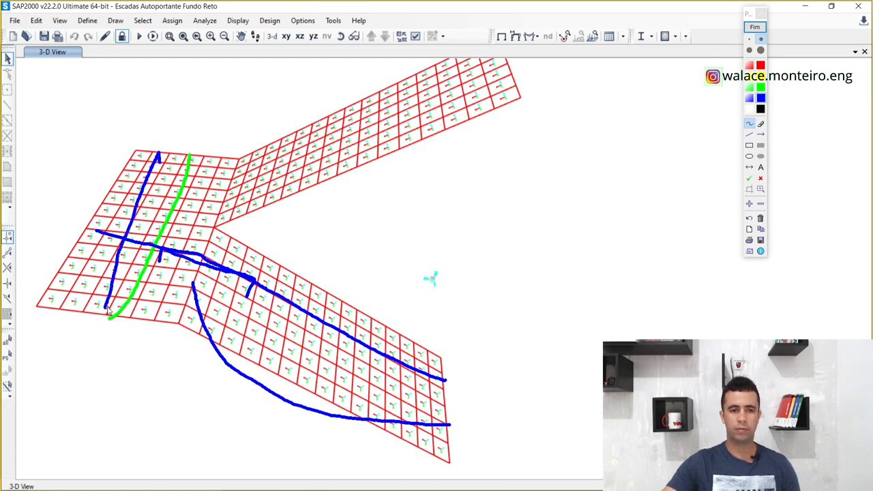
pyautogui.moveTo(106, 306); pyautogui.dragTo(111, 317)
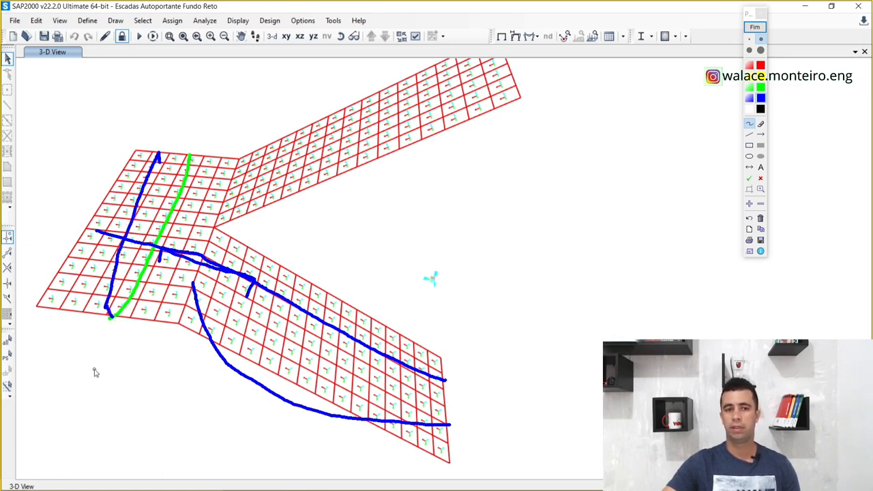
pyautogui.click(755, 28)
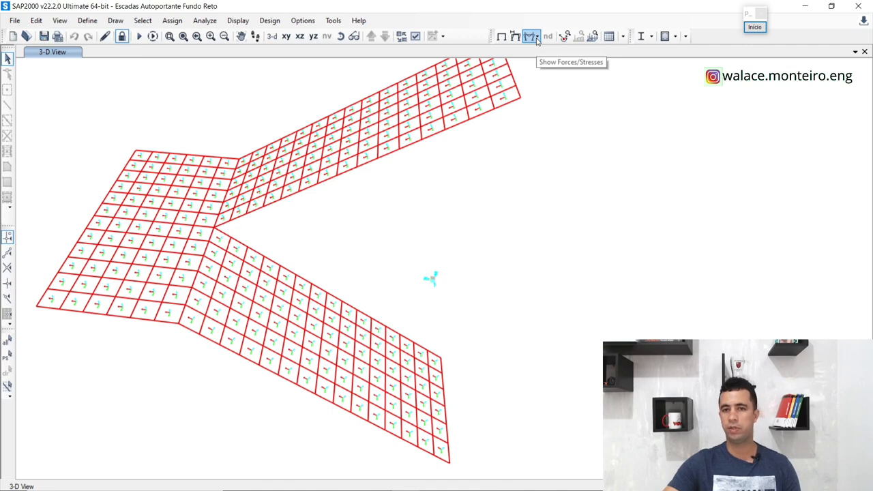
# Step: Display the shell resultant M11 diagram for the ELU combination, with stress averaging at all joints
pyautogui.click(536, 37)
pyautogui.click(550, 86)
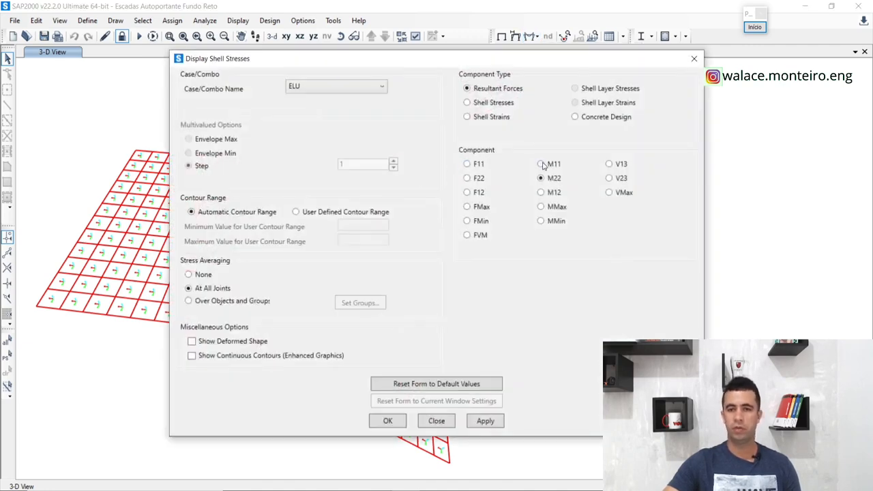
pyautogui.click(540, 164)
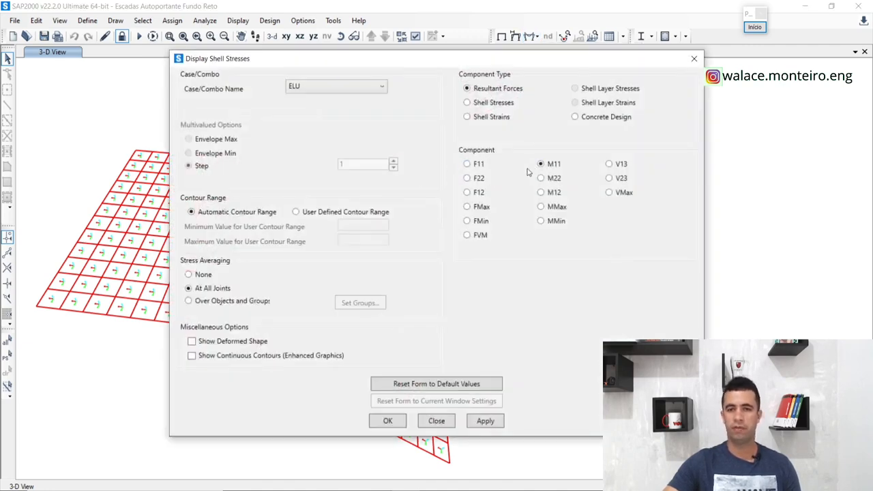
pyautogui.click(323, 90)
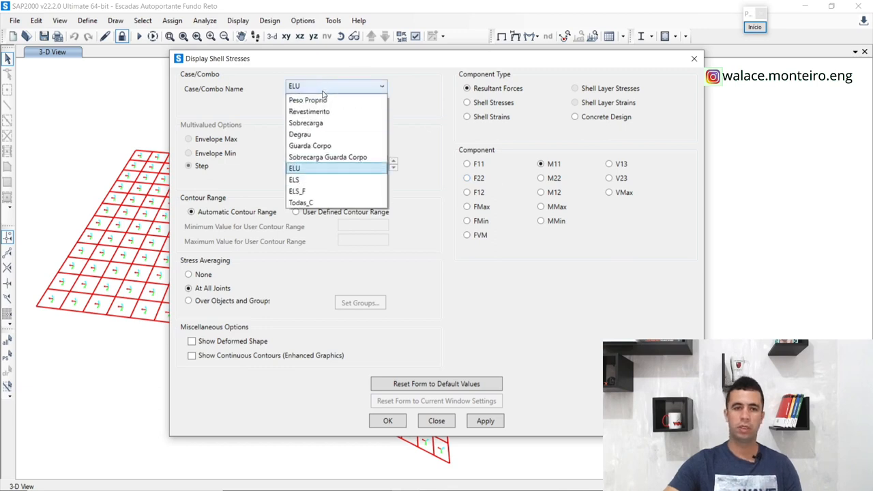
pyautogui.click(323, 170)
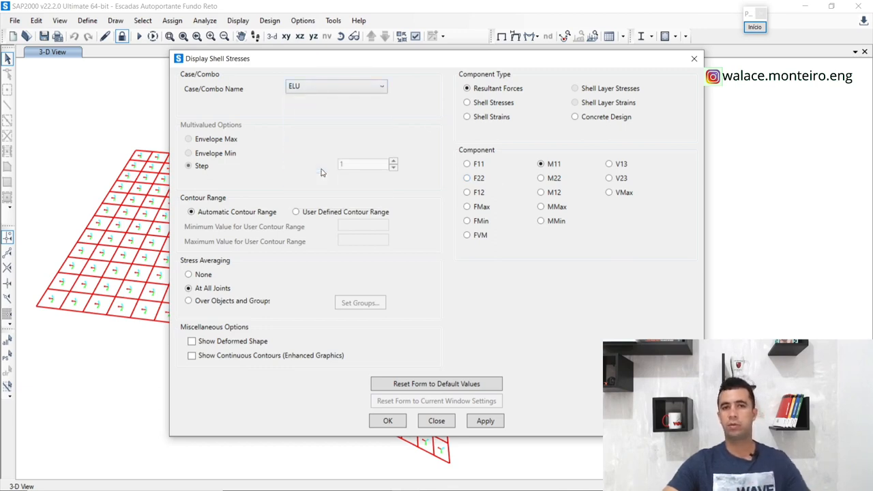
pyautogui.click(485, 422)
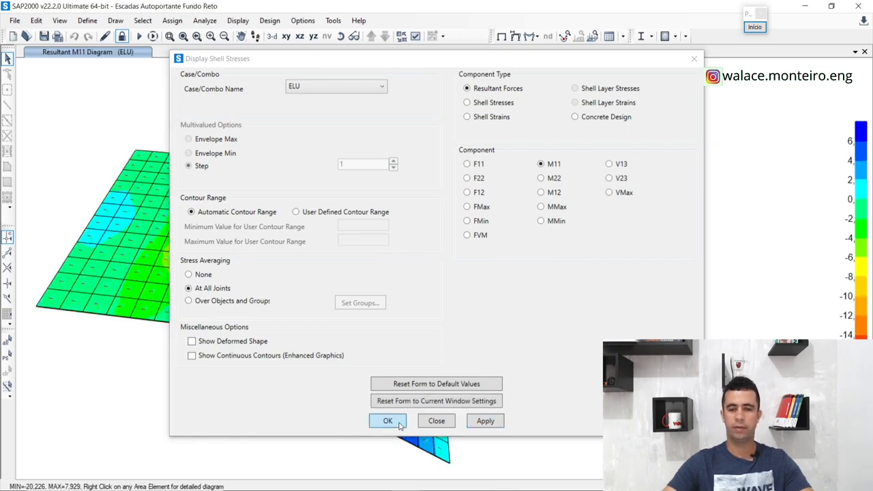
pyautogui.click(398, 424)
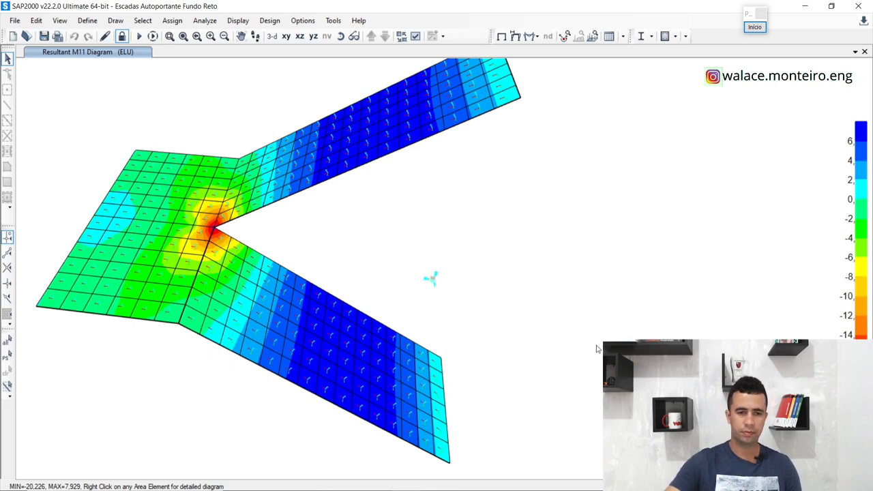
# Step: Examine the M11 moments around the inner corner where both flights meet the landing
pyautogui.scroll(-2, 383, 304)
pyautogui.scroll(3, 387, 306)
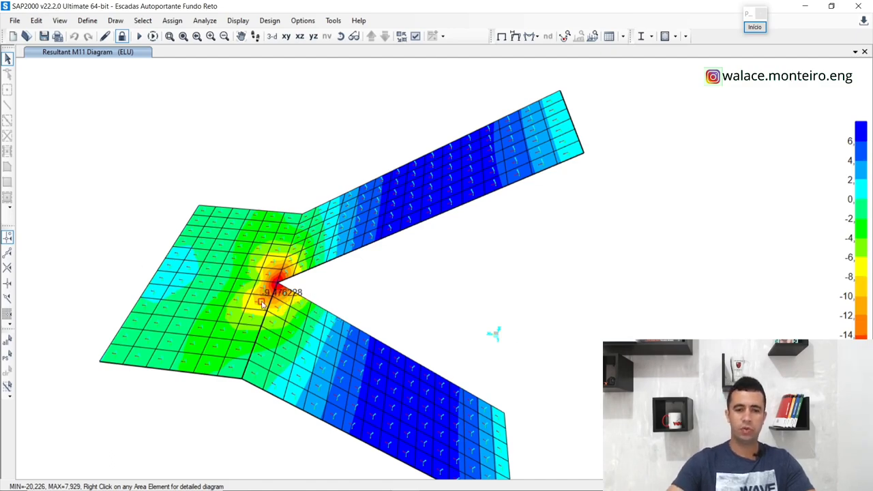
pyautogui.scroll(5, 276, 292)
pyautogui.scroll(-4, 276, 292)
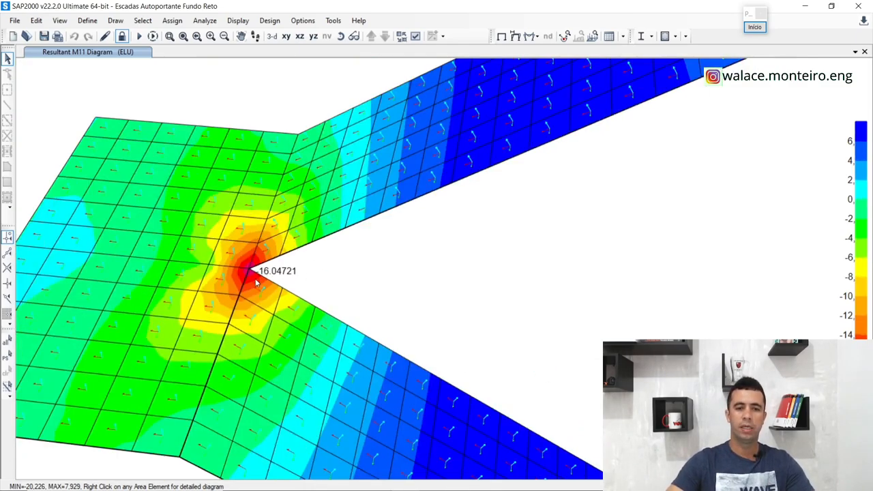
pyautogui.scroll(2, 248, 274)
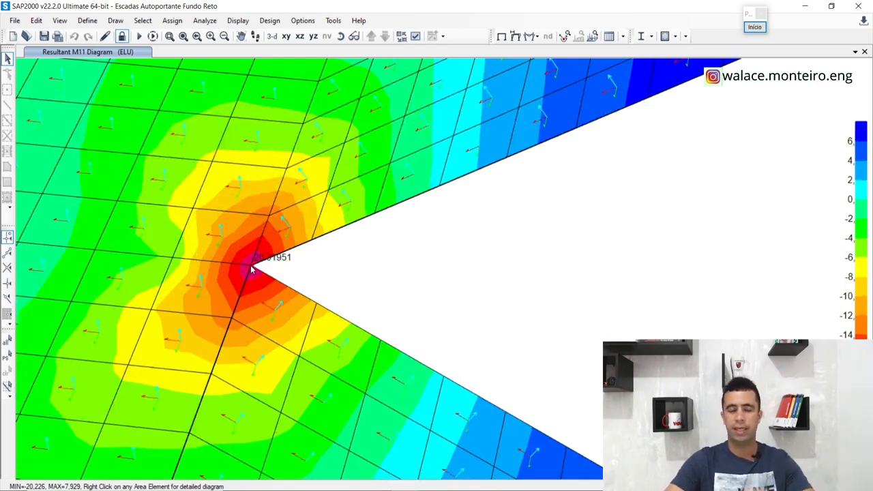
pyautogui.scroll(-5, 250, 268)
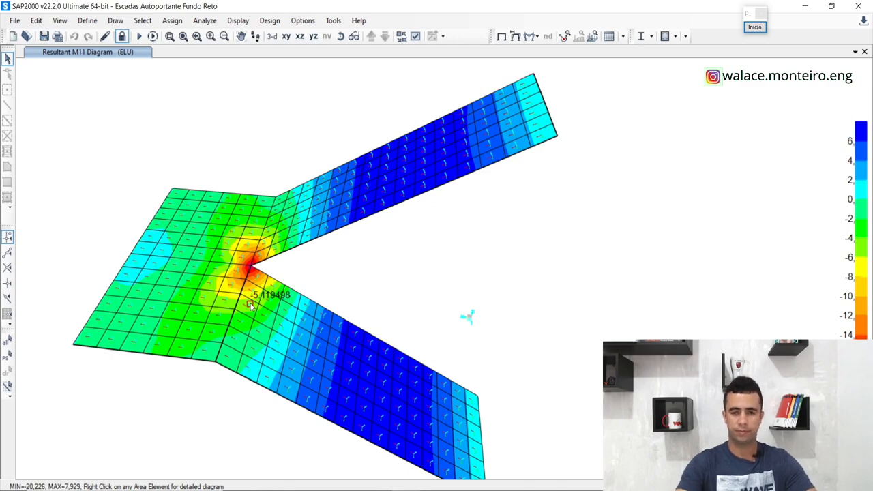
# Step: Examine the M11 moments along the middle and support end of the lower flight
pyautogui.scroll(5, 374, 384)
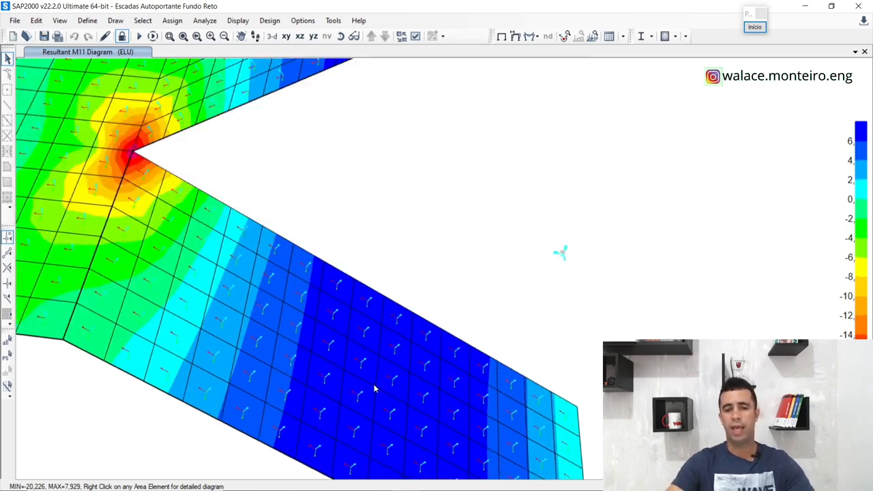
pyautogui.scroll(-5, 363, 372)
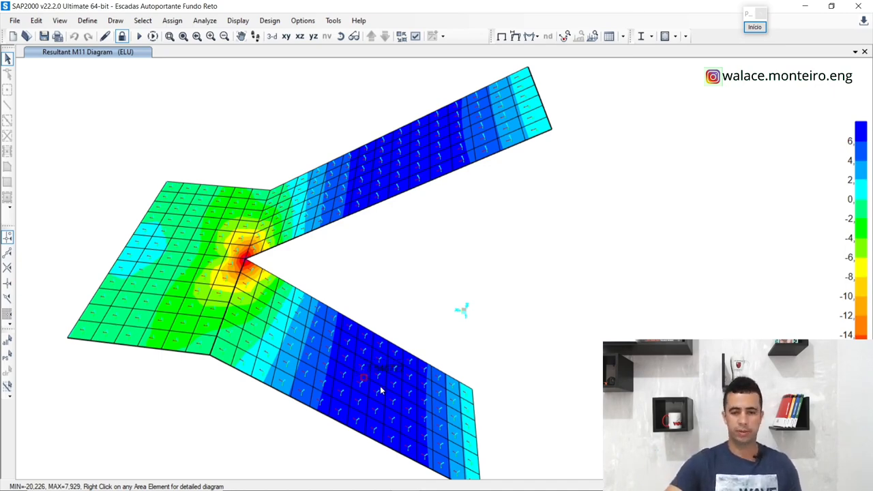
pyautogui.scroll(2, 380, 386)
pyautogui.scroll(-2, 325, 296)
pyautogui.scroll(2, 346, 375)
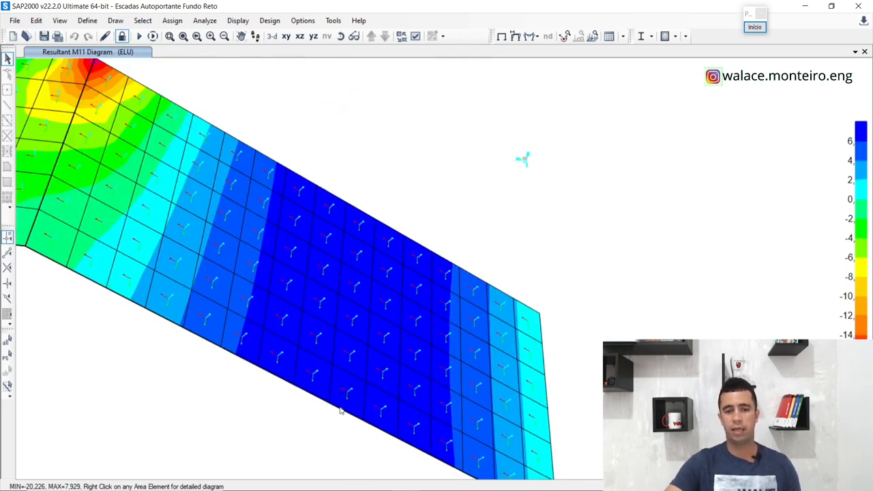
pyautogui.scroll(-4, 425, 367)
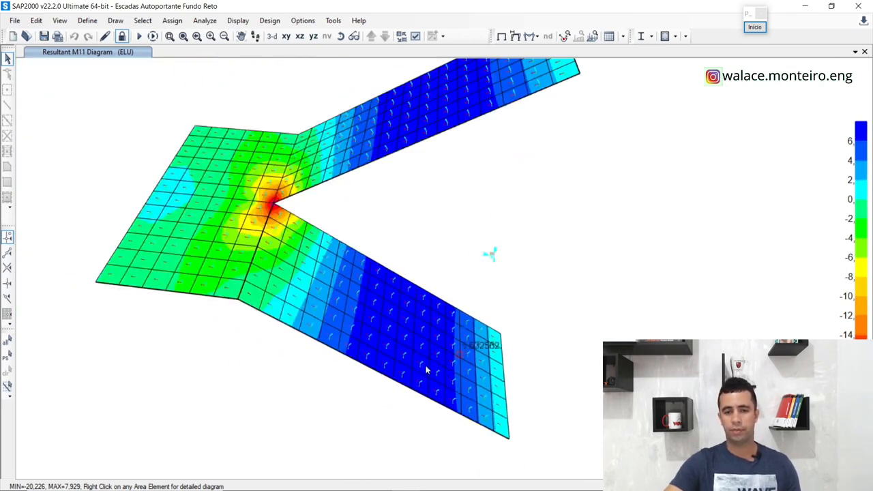
pyautogui.scroll(2, 397, 354)
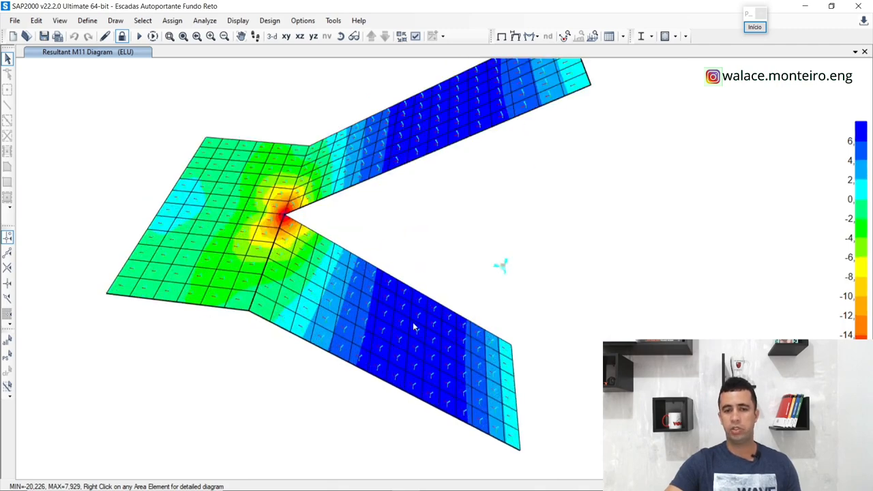
# Step: Sketch red reinforcement lines from the lower flight's support end into the landing and a hooked one from landing into flight, and end the annotation
pyautogui.moveTo(413, 325); pyautogui.dragTo(321, 296, button='middle')
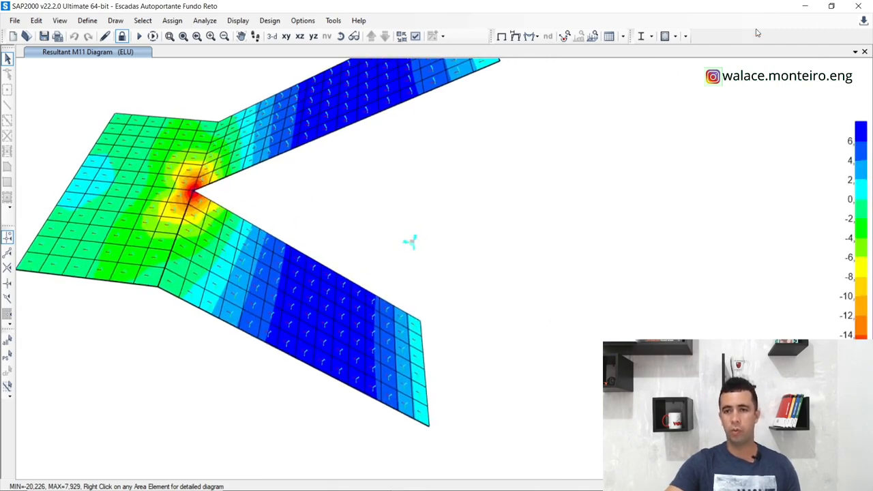
pyautogui.click(755, 27)
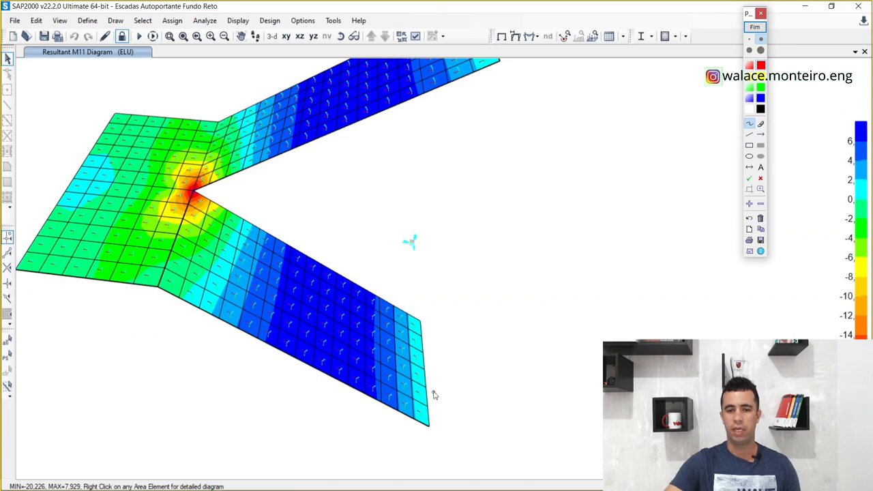
pyautogui.moveTo(431, 377)
pyautogui.mouseDown()
pyautogui.moveTo(300, 355)
pyautogui.moveTo(157, 290)
pyautogui.moveTo(128, 252)
pyautogui.mouseUp()
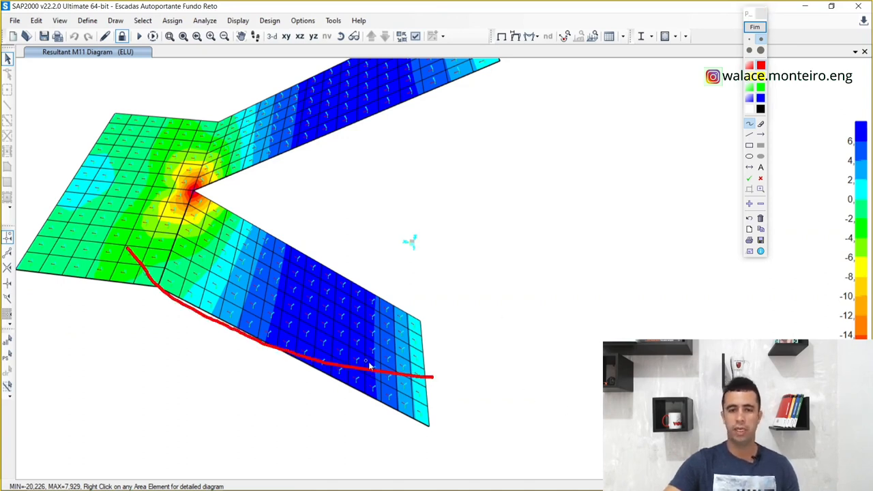
pyautogui.moveTo(430, 346)
pyautogui.mouseDown()
pyautogui.moveTo(239, 239)
pyautogui.moveTo(165, 211)
pyautogui.moveTo(120, 210)
pyautogui.moveTo(108, 222)
pyautogui.mouseUp()
pyautogui.moveTo(65, 194)
pyautogui.mouseDown()
pyautogui.moveTo(220, 226)
pyautogui.moveTo(213, 243)
pyautogui.mouseUp()
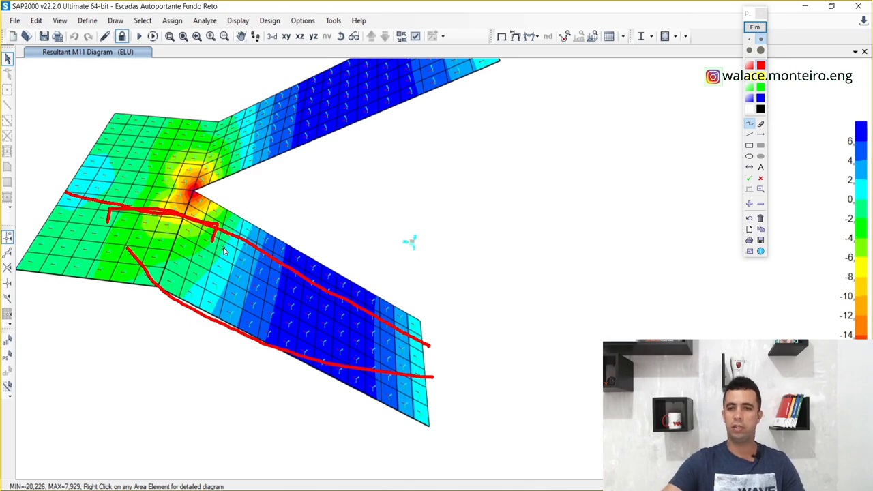
pyautogui.click(754, 26)
# Step: Inspect the M11 moments at the outer edge of the lower flight's midspan
pyautogui.scroll(3, 334, 402)
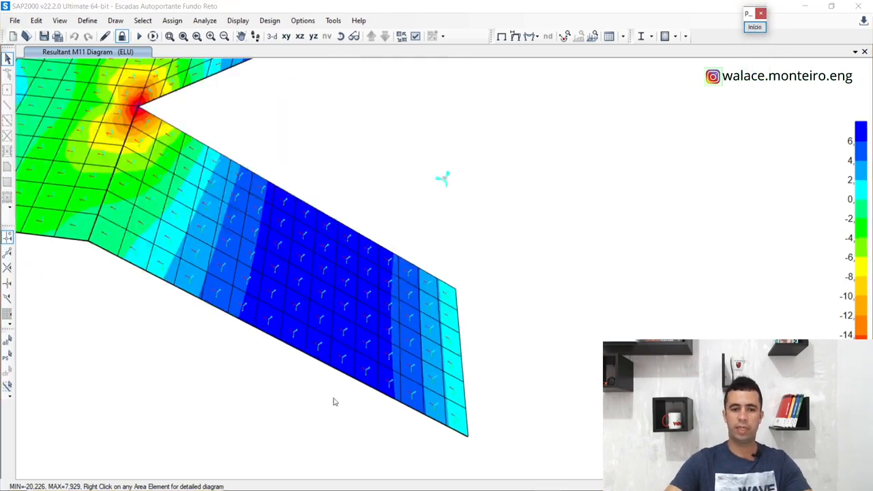
pyautogui.scroll(3, 334, 402)
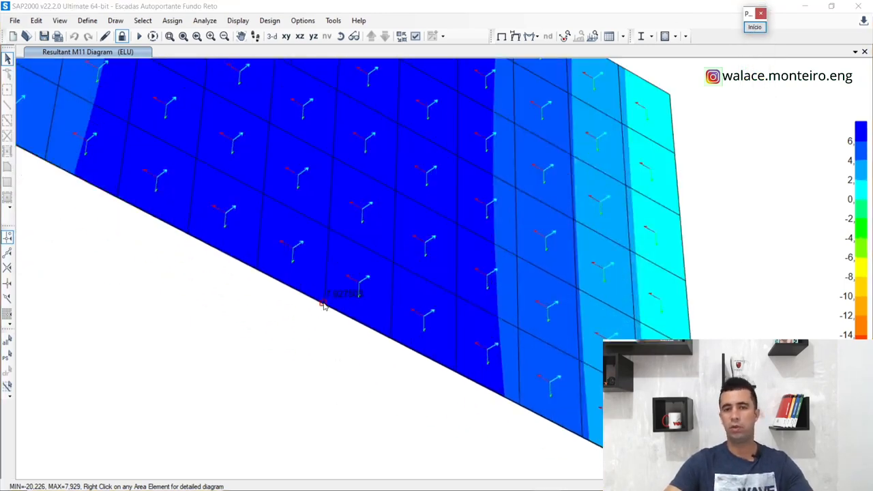
pyautogui.scroll(-6, 324, 305)
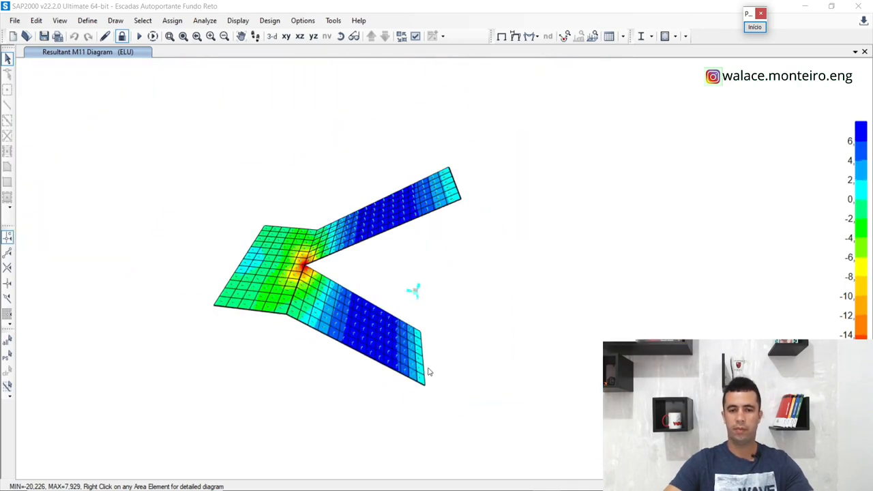
pyautogui.scroll(2, 419, 346)
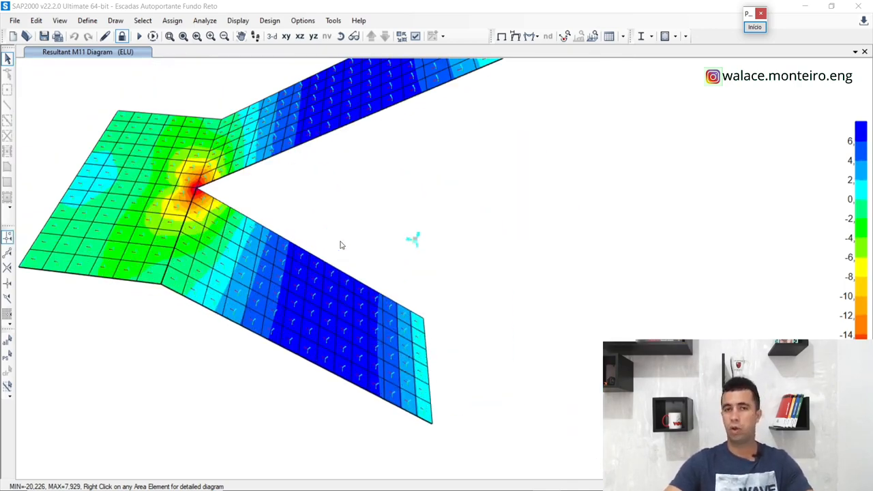
# Step: Examine the M11 peak at the inner corner between the flights and the moments across the adjoining landing
pyautogui.scroll(2, 334, 248)
pyautogui.scroll(1, 191, 220)
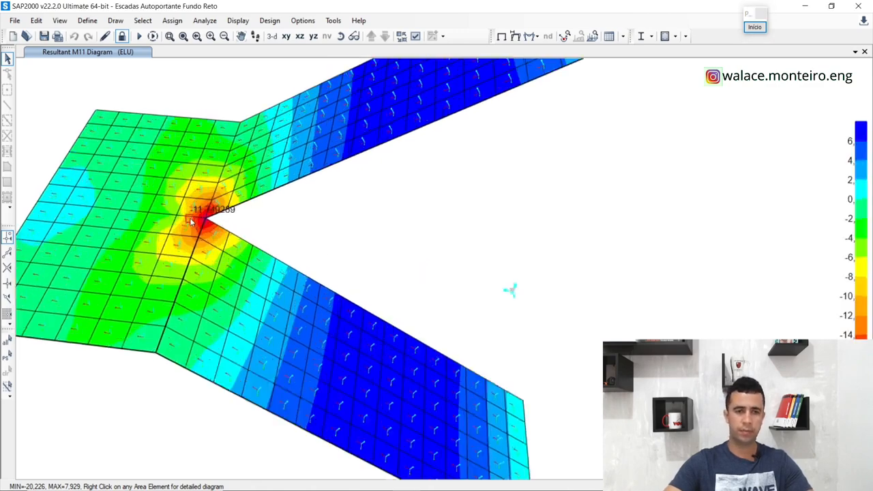
pyautogui.scroll(1, 191, 221)
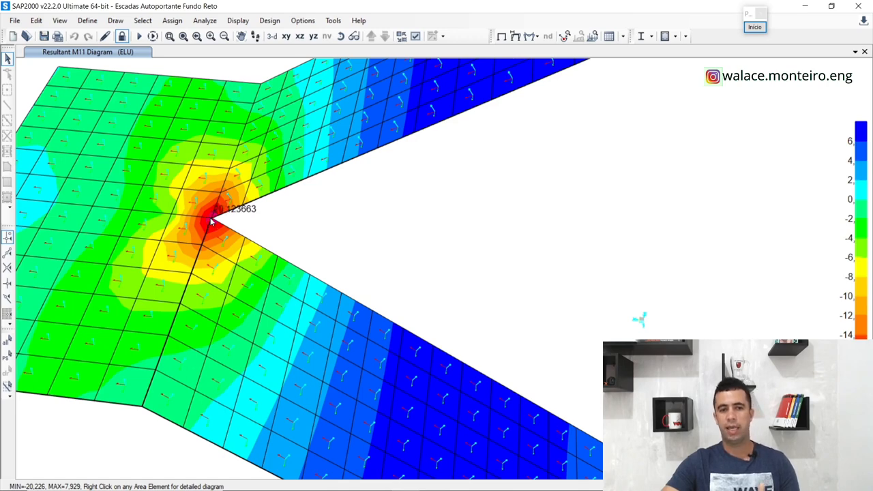
pyautogui.scroll(2, 212, 222)
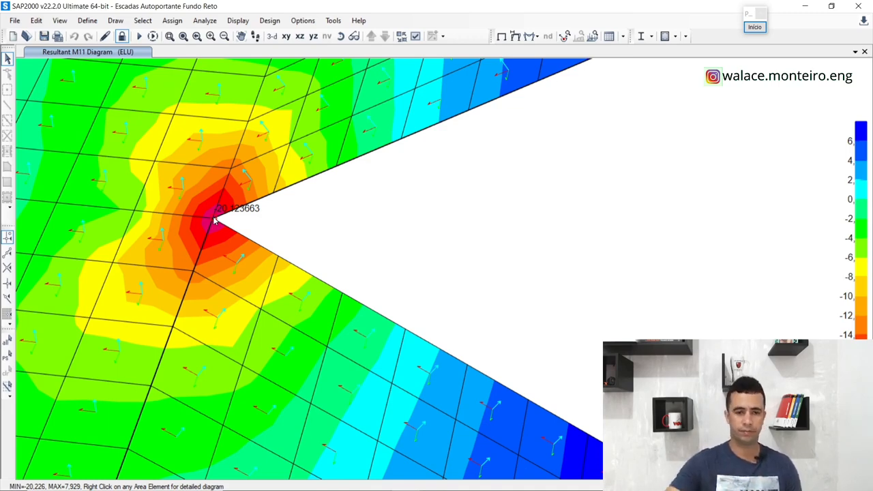
pyautogui.scroll(-4, 210, 218)
pyautogui.scroll(3, 204, 235)
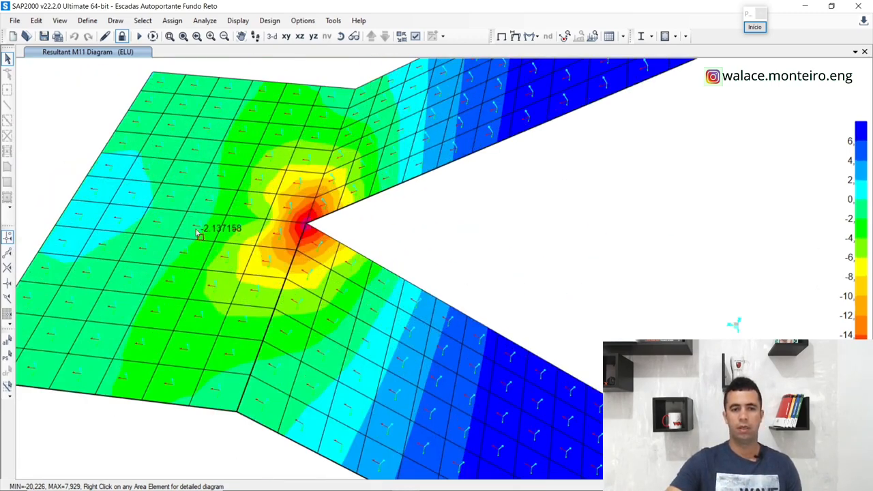
pyautogui.scroll(-3, 198, 233)
pyautogui.scroll(-2, 221, 228)
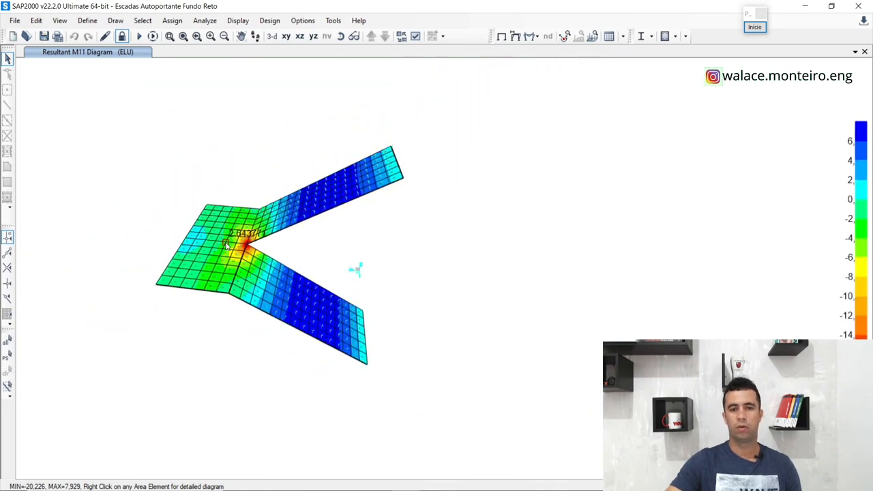
# Step: Sketch red moment curves below the upper and lower flights and a peaked curve from the inner corner across the landing, and end the annotation
pyautogui.scroll(3, 232, 239)
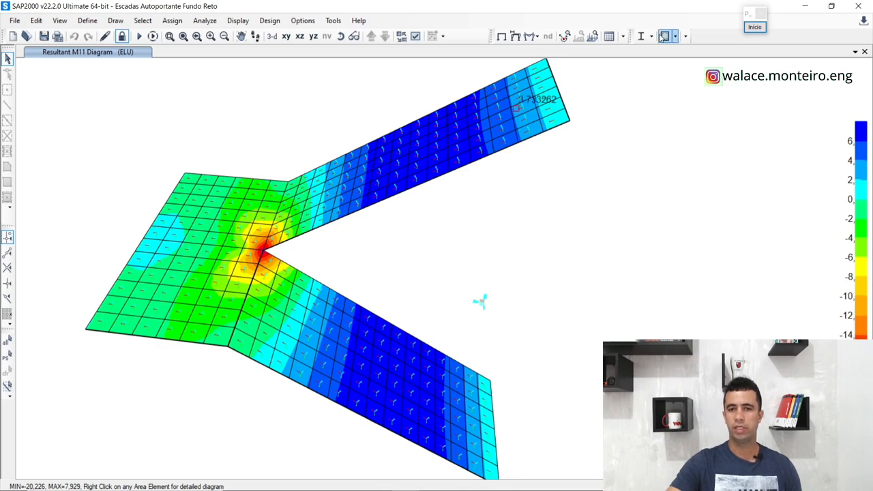
pyautogui.click(755, 17)
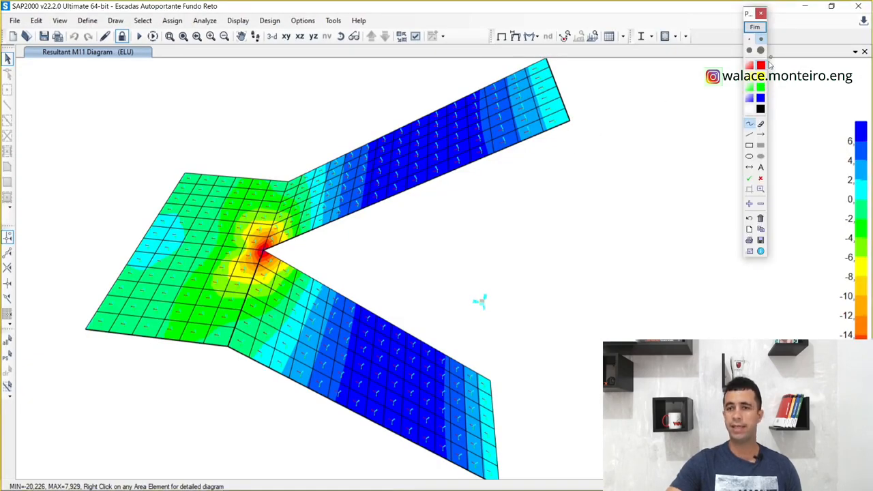
pyautogui.moveTo(555, 90)
pyautogui.mouseDown()
pyautogui.moveTo(555, 111)
pyautogui.moveTo(498, 175)
pyautogui.moveTo(295, 215)
pyautogui.moveTo(277, 205)
pyautogui.mouseUp()
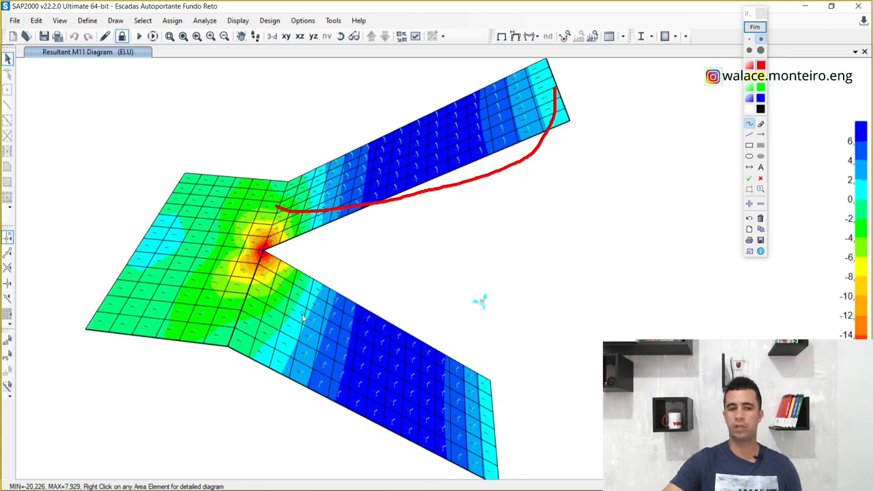
pyautogui.moveTo(250, 299)
pyautogui.mouseDown()
pyautogui.moveTo(265, 361)
pyautogui.moveTo(352, 456)
pyautogui.moveTo(485, 453)
pyautogui.moveTo(497, 439)
pyautogui.mouseUp()
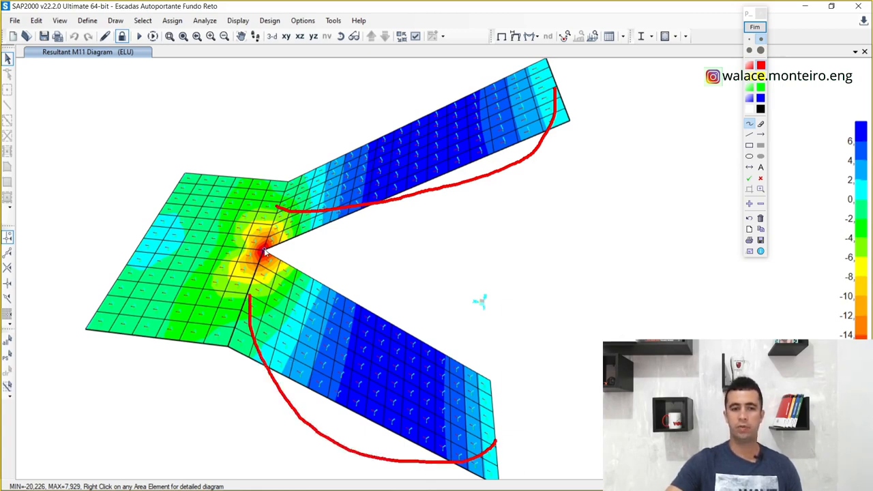
pyautogui.moveTo(265, 252)
pyautogui.mouseDown()
pyautogui.moveTo(274, 178)
pyautogui.moveTo(258, 198)
pyautogui.moveTo(142, 238)
pyautogui.mouseUp()
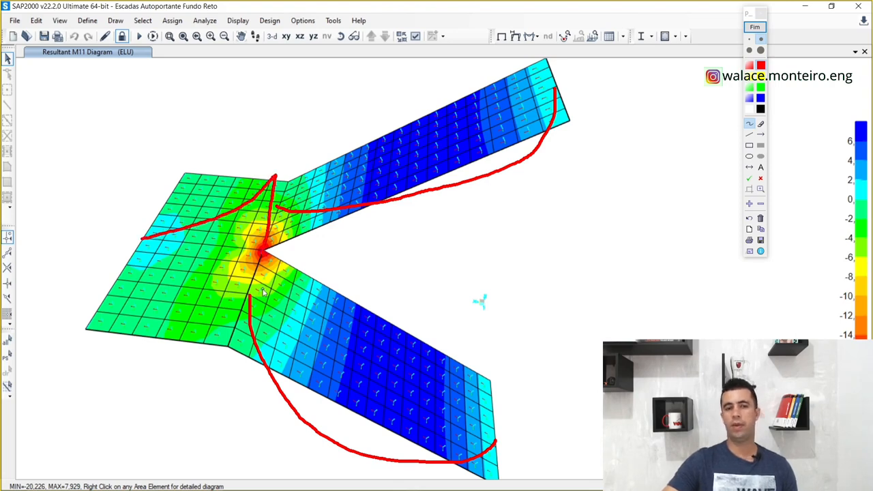
pyautogui.click(754, 26)
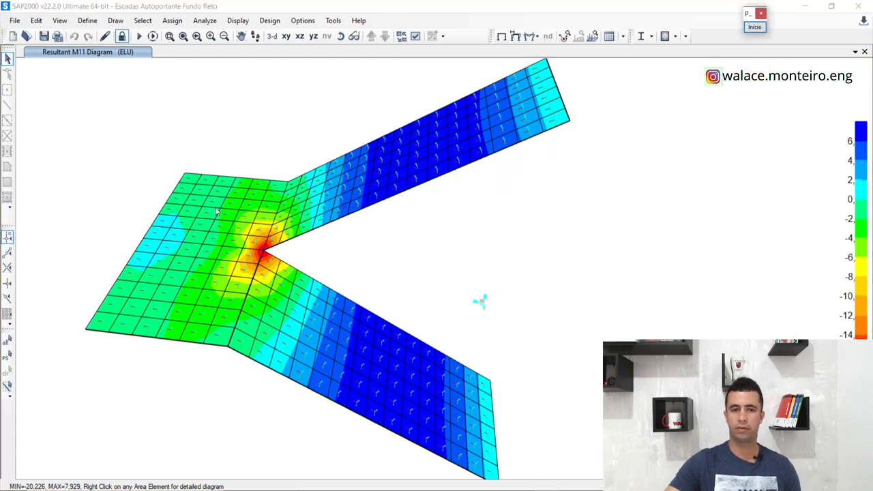
# Step: Examine the M11 moments around the inner corner, across the adjoining landing and along the upper flight's inner edge
pyautogui.scroll(5, 251, 251)
pyautogui.scroll(-3, 253, 249)
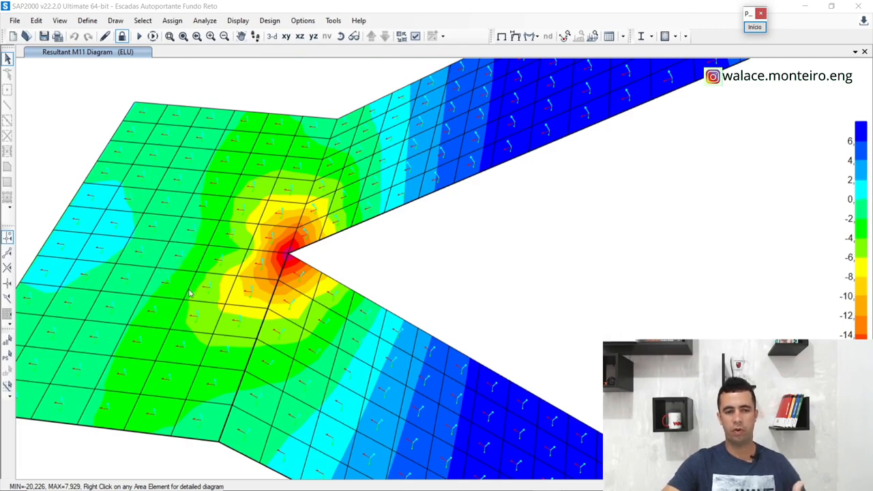
pyautogui.scroll(3, 270, 254)
pyautogui.scroll(-3, 271, 254)
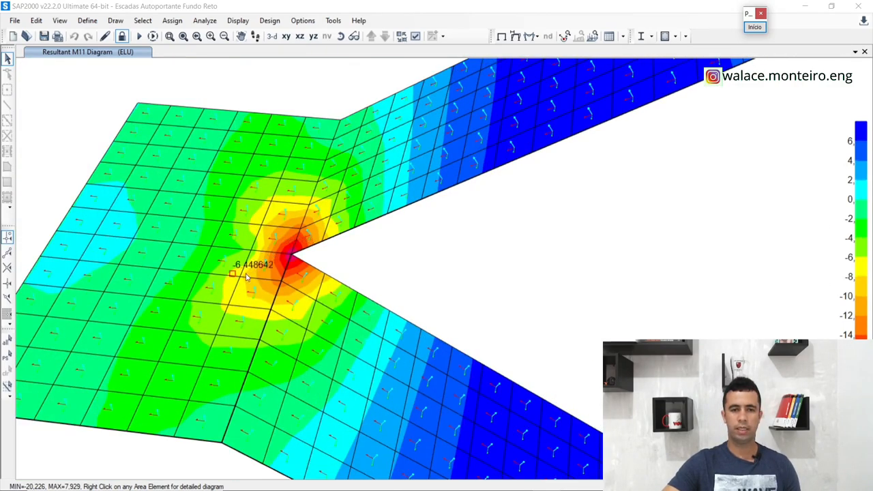
pyautogui.scroll(3, 238, 275)
pyautogui.scroll(-3, 293, 276)
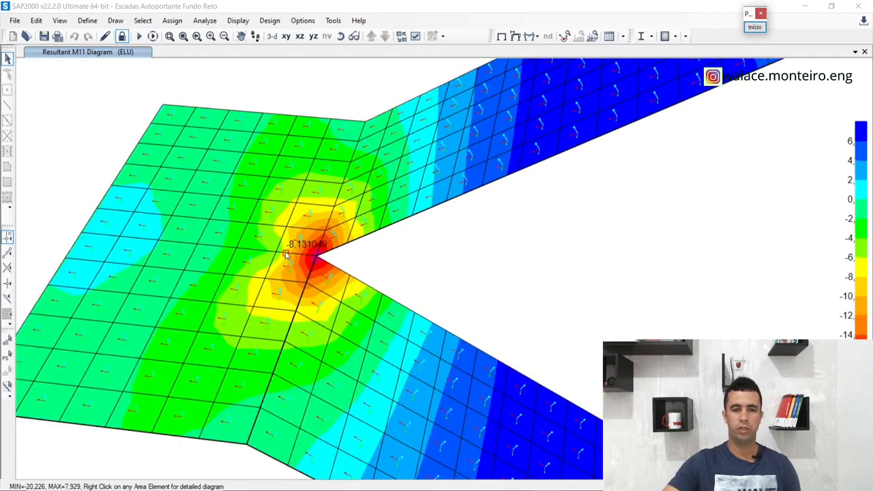
pyautogui.scroll(3, 300, 246)
pyautogui.scroll(-2, 314, 244)
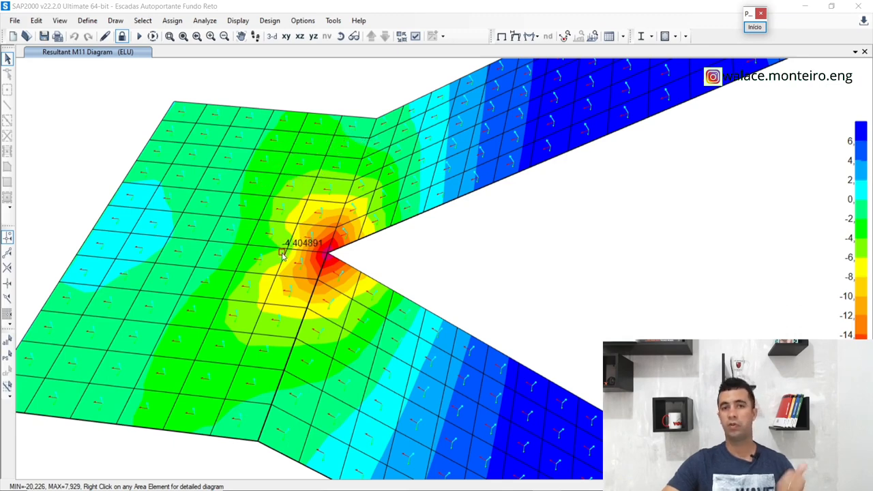
pyautogui.scroll(-2, 312, 273)
pyautogui.scroll(2, 367, 228)
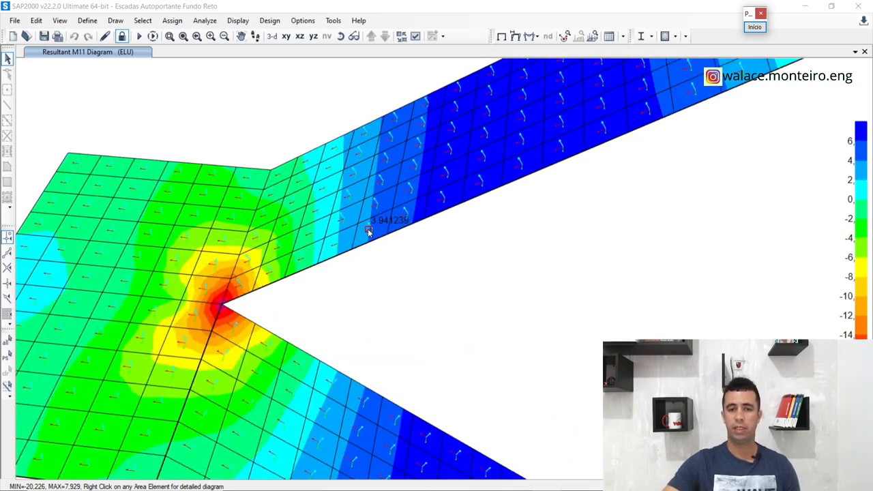
pyautogui.scroll(-2, 369, 225)
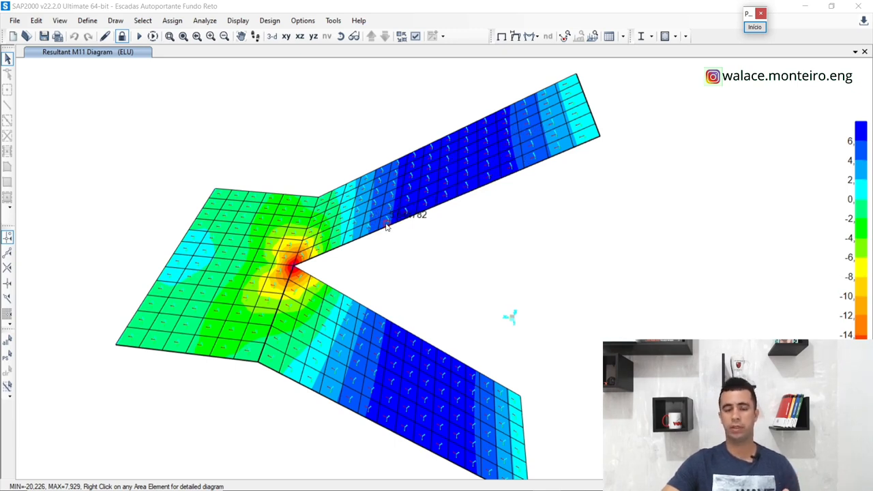
# Step: Display the M22 resultant moment contours on the shells for the ELU combination
pyautogui.click(535, 39)
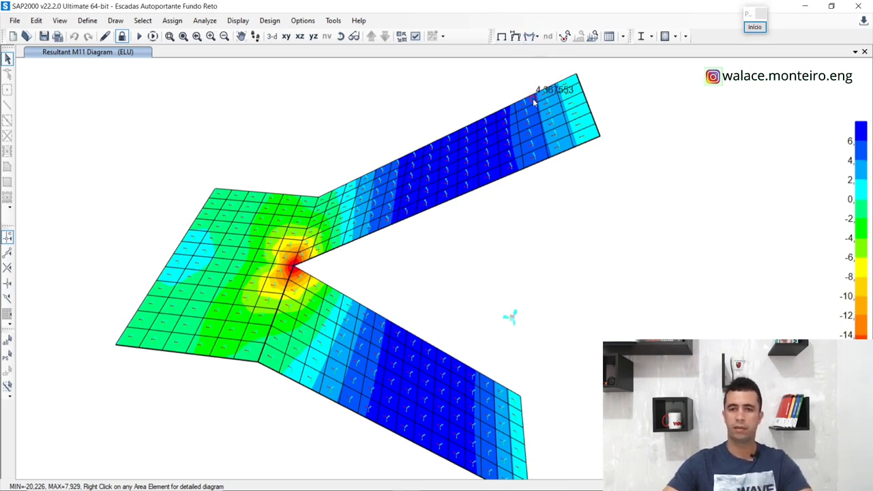
pyautogui.click(531, 36)
pyautogui.click(551, 87)
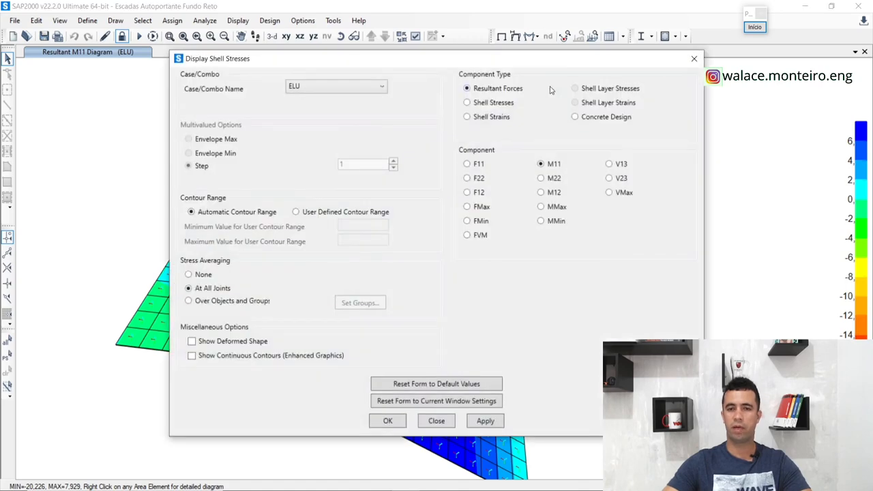
pyautogui.click(541, 178)
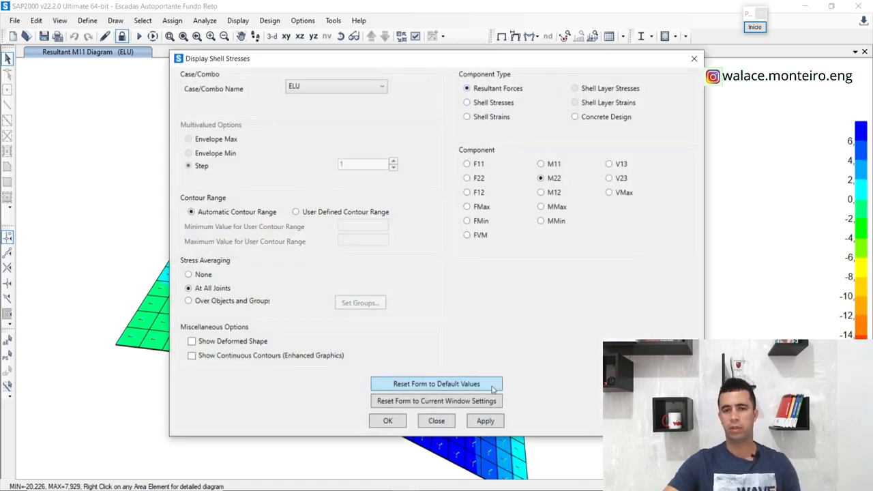
pyautogui.click(485, 421)
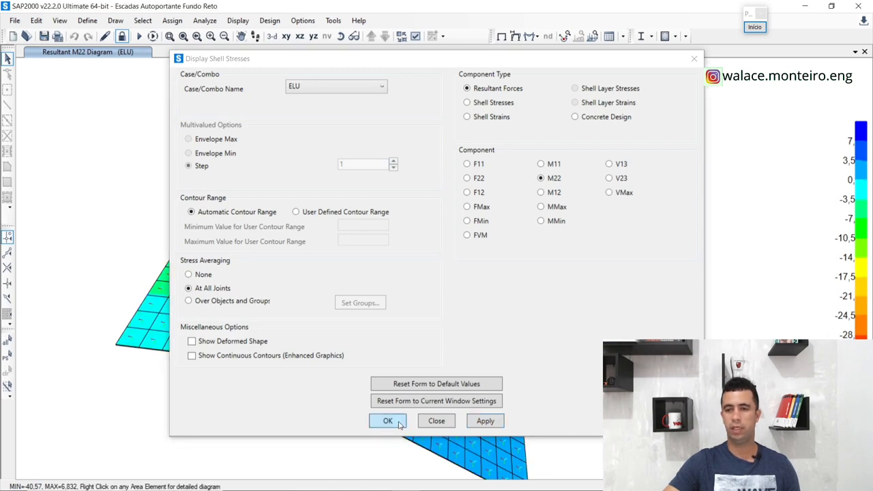
pyautogui.click(387, 421)
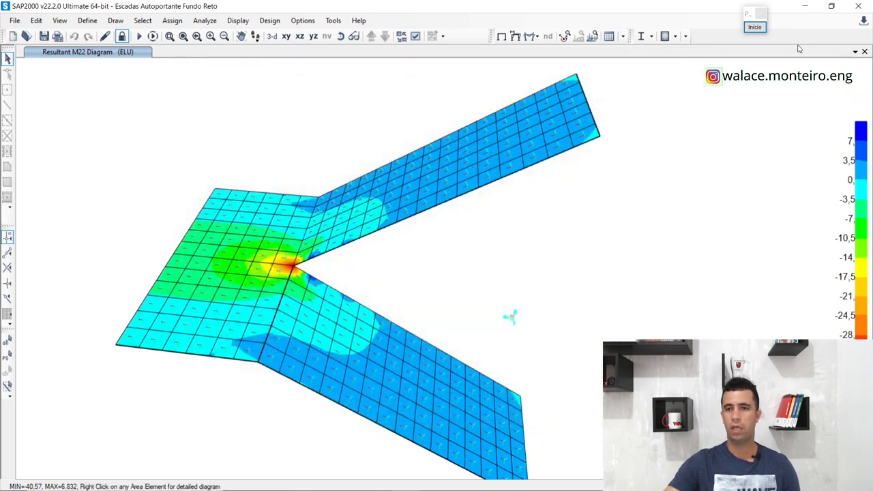
# Step: Sketch two red lines meeting near the landing's front edge and running across the landing, and end the annotation
pyautogui.click(754, 27)
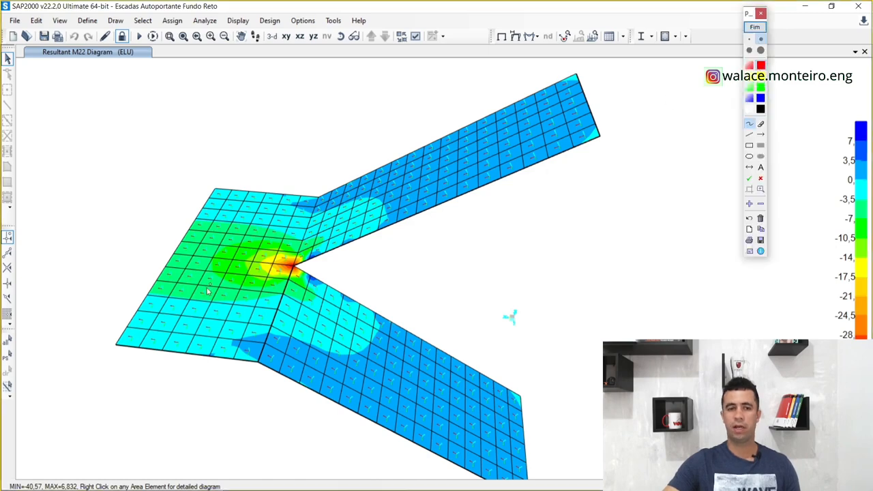
pyautogui.moveTo(185, 354)
pyautogui.mouseDown()
pyautogui.moveTo(232, 312)
pyautogui.moveTo(279, 185)
pyautogui.moveTo(194, 346)
pyautogui.mouseUp()
pyautogui.scroll(5, 186, 327)
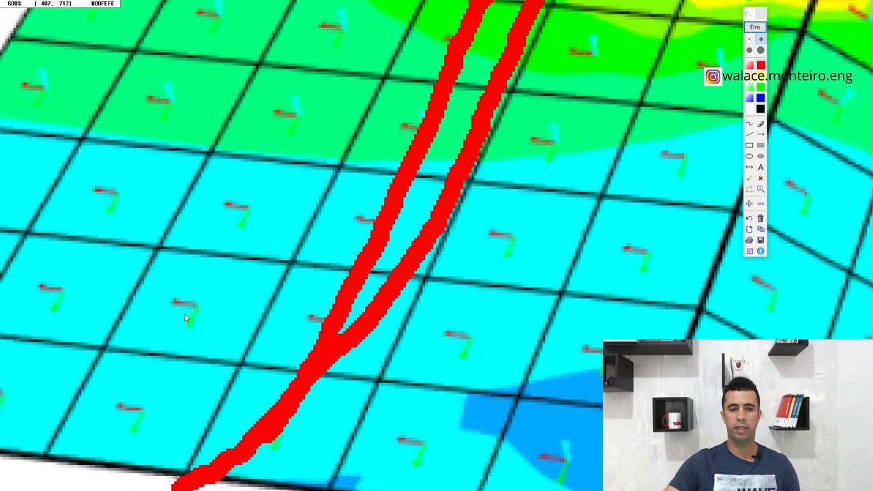
pyautogui.click(754, 27)
pyautogui.scroll(6, 245, 323)
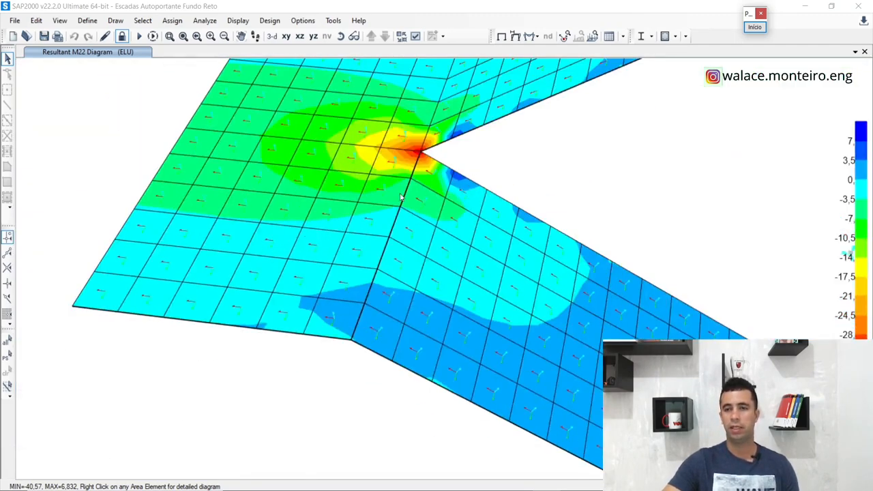
pyautogui.scroll(-3, 268, 250)
# Step: Sketch three red reinforcement lines across the landing from its front edge to its back edge, the outer ones with bent ends
pyautogui.click(755, 30)
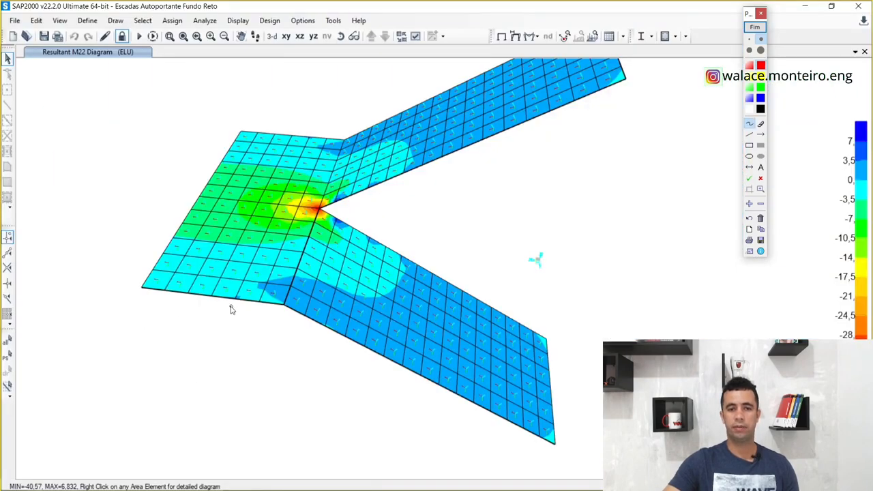
pyautogui.moveTo(211, 298)
pyautogui.mouseDown()
pyautogui.moveTo(280, 197)
pyautogui.moveTo(297, 129)
pyautogui.mouseUp()
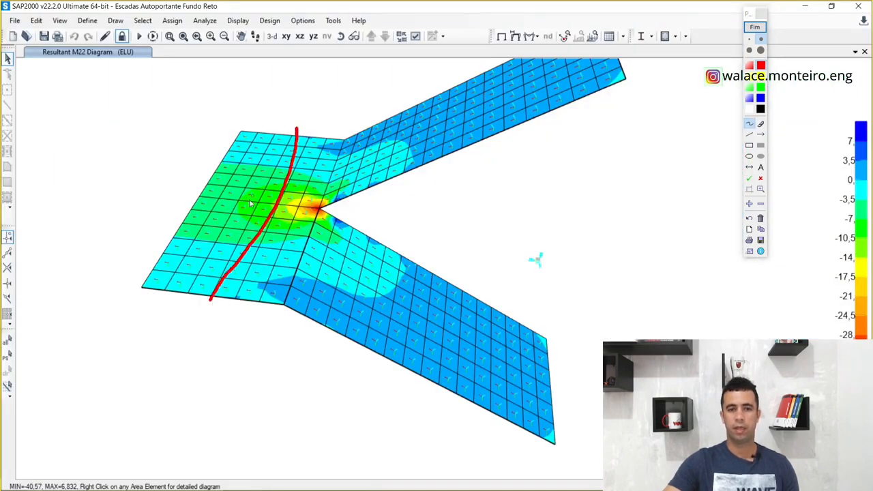
pyautogui.moveTo(202, 296)
pyautogui.mouseDown()
pyautogui.moveTo(188, 292)
pyautogui.moveTo(204, 249)
pyautogui.moveTo(271, 132)
pyautogui.moveTo(273, 146)
pyautogui.mouseUp()
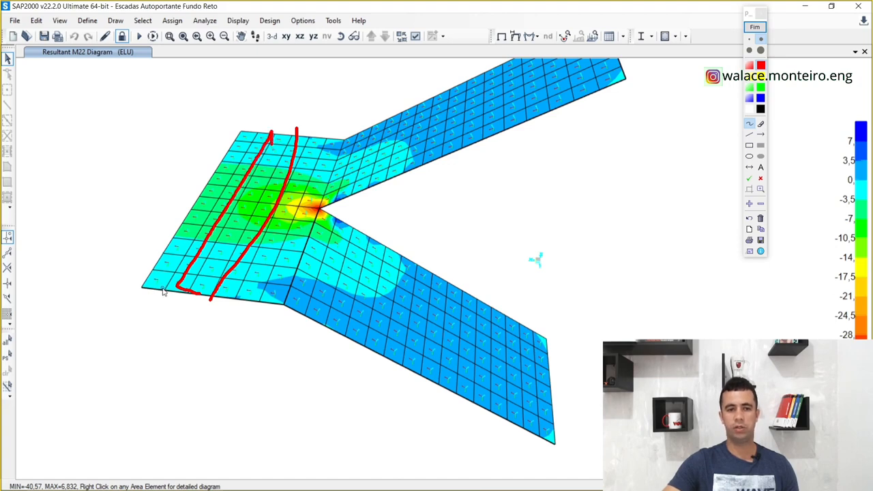
pyautogui.moveTo(163, 292)
pyautogui.mouseDown()
pyautogui.moveTo(185, 236)
pyautogui.moveTo(254, 139)
pyautogui.mouseUp()
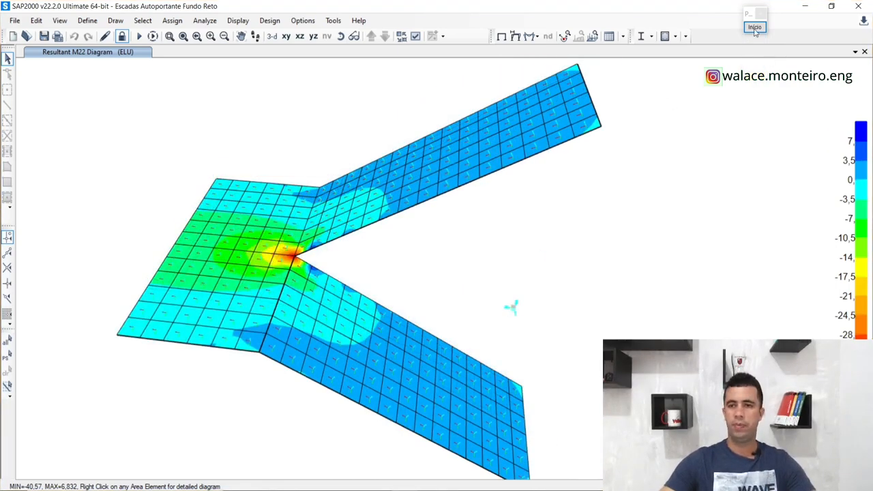
# Step: Sketch a red moment curve across the landing's width that peaks in line with the inner corner, and end the annotation
pyautogui.click(755, 28)
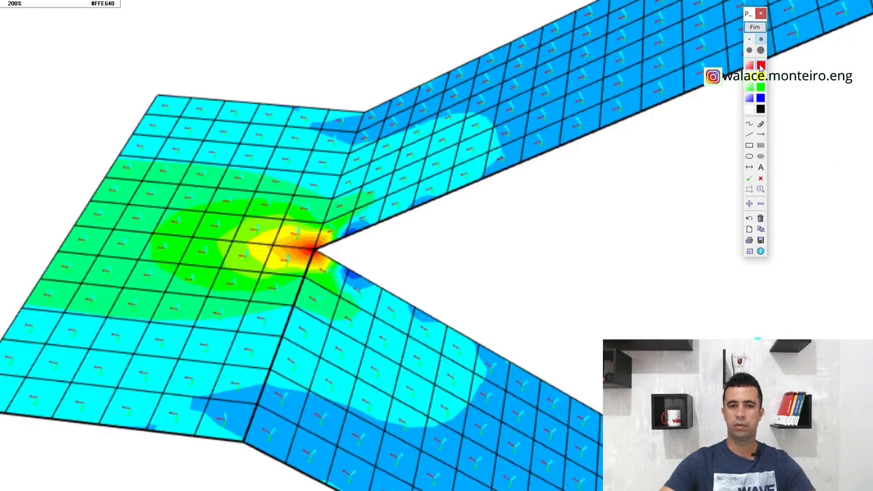
pyautogui.click(239, 267)
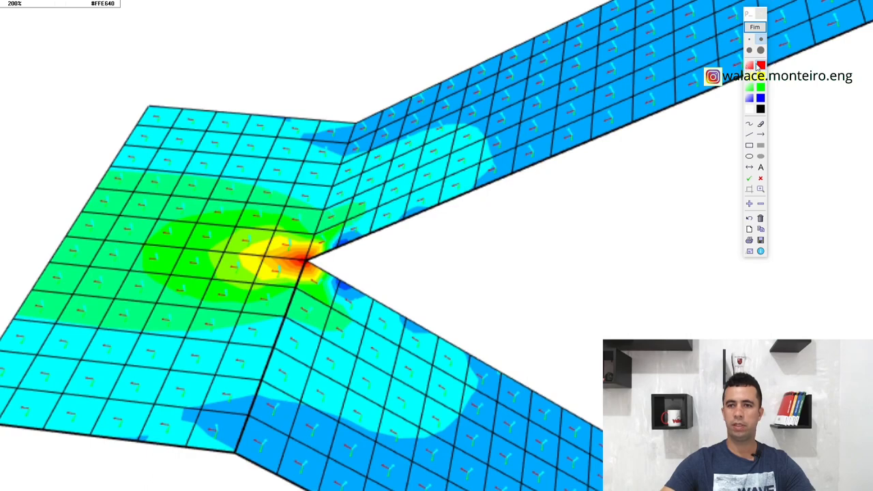
pyautogui.click(759, 65)
pyautogui.click(749, 124)
pyautogui.moveTo(259, 258)
pyautogui.mouseDown()
pyautogui.moveTo(256, 206)
pyautogui.moveTo(311, 183)
pyautogui.mouseUp()
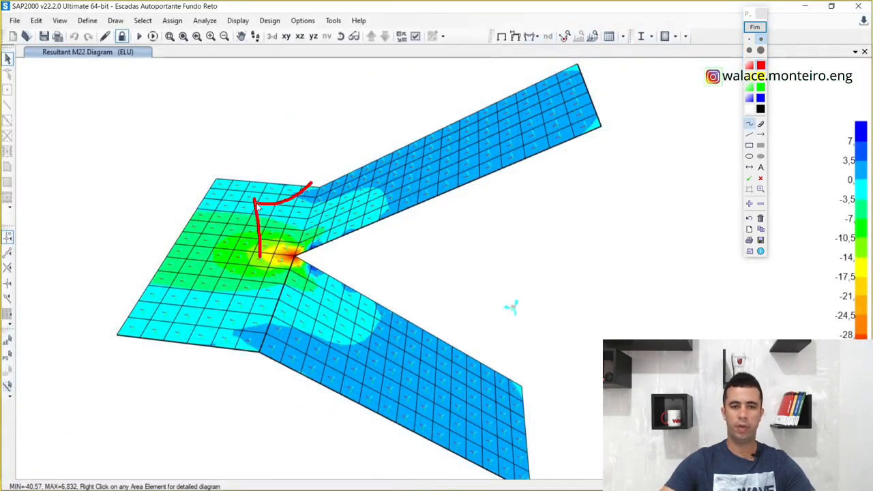
pyautogui.moveTo(253, 203)
pyautogui.mouseDown()
pyautogui.moveTo(246, 288)
pyautogui.moveTo(225, 341)
pyautogui.mouseUp()
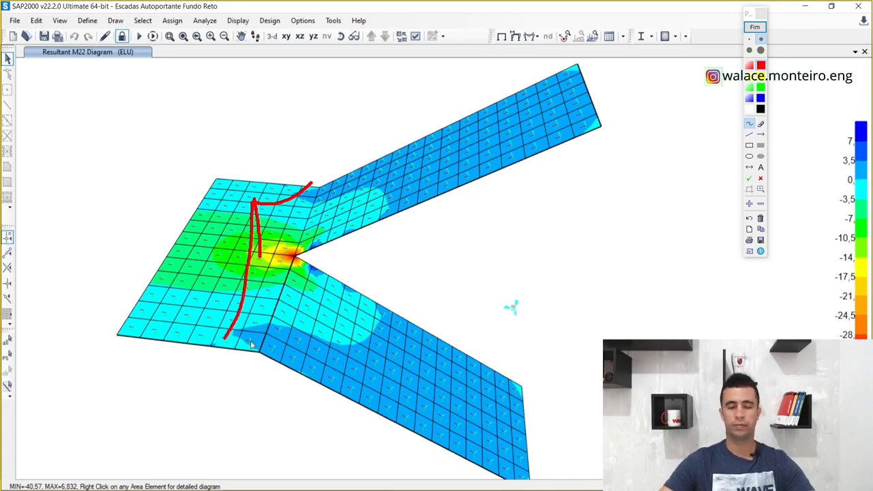
pyautogui.click(754, 26)
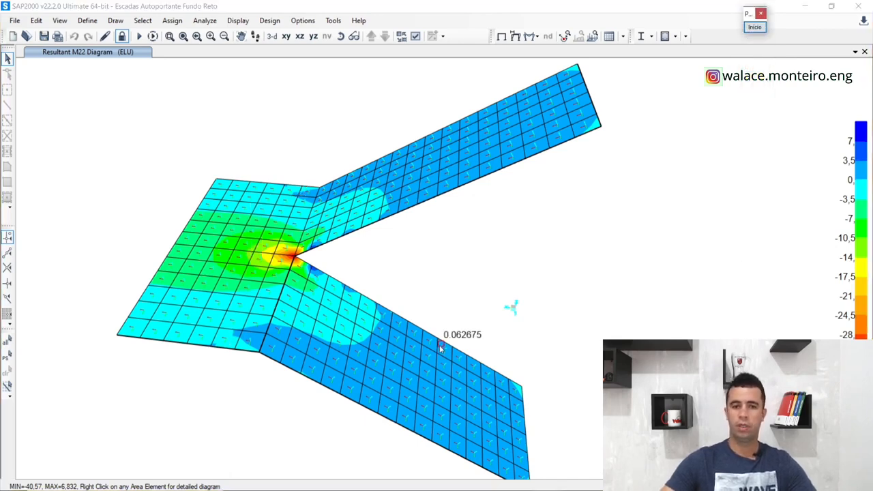
# Step: Inspect the M22 moments along the lower flight
pyautogui.scroll(2, 441, 348)
pyautogui.scroll(-1, 321, 375)
pyautogui.scroll(2, 341, 357)
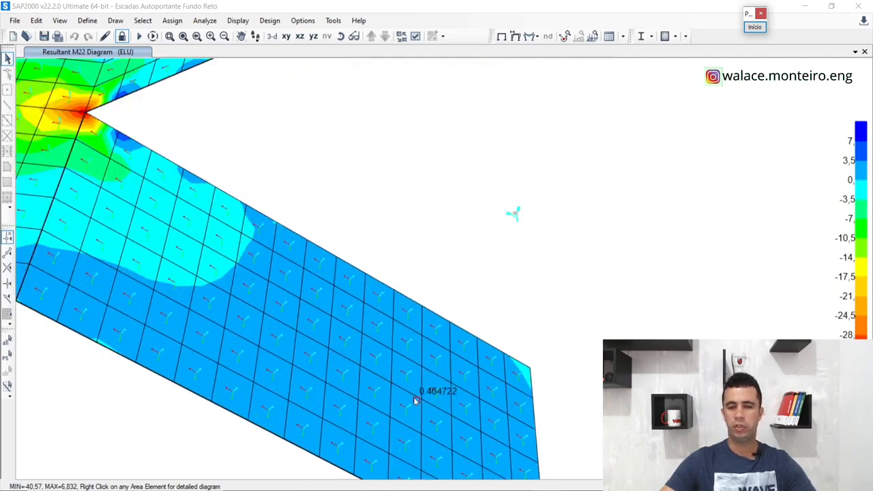
pyautogui.scroll(-2, 341, 361)
pyautogui.scroll(2, 353, 371)
pyautogui.scroll(-2, 343, 369)
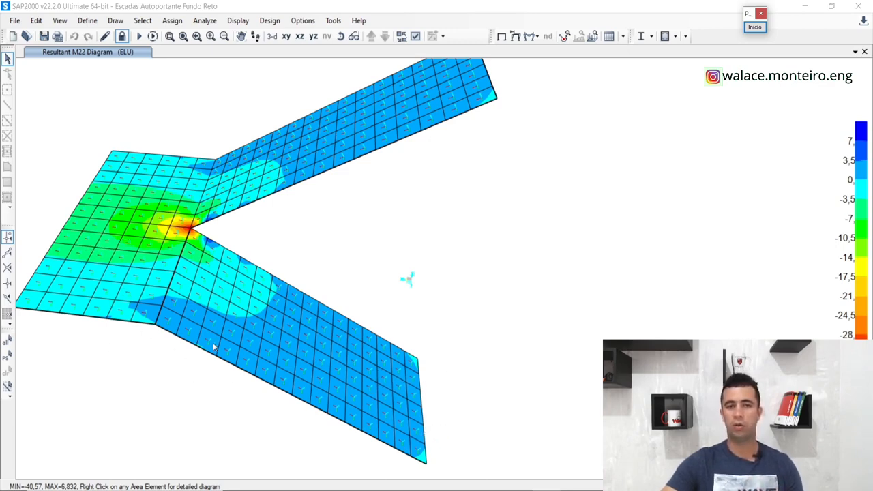
# Step: Examine the M22 peak at the inner corner between the flights and the moments in the landing beside it
pyautogui.moveTo(272, 270); pyautogui.dragTo(283, 285, button='middle')
pyautogui.scroll(5, 284, 285)
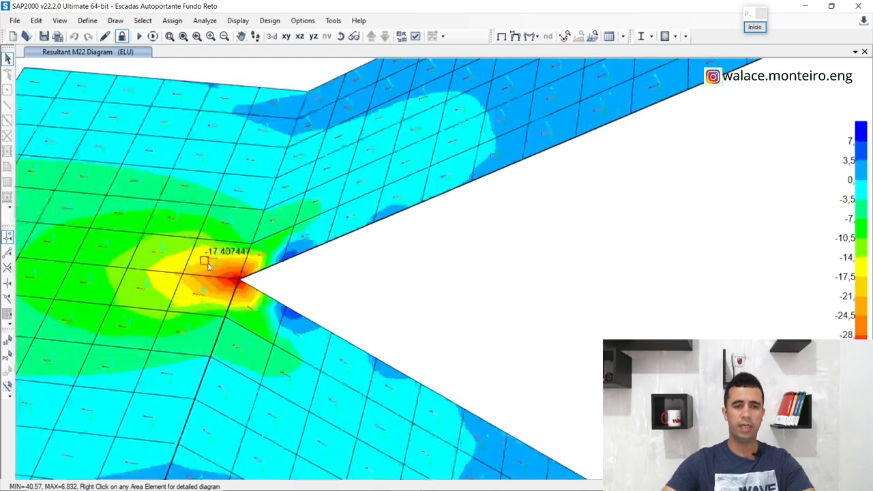
pyautogui.scroll(-2, 310, 307)
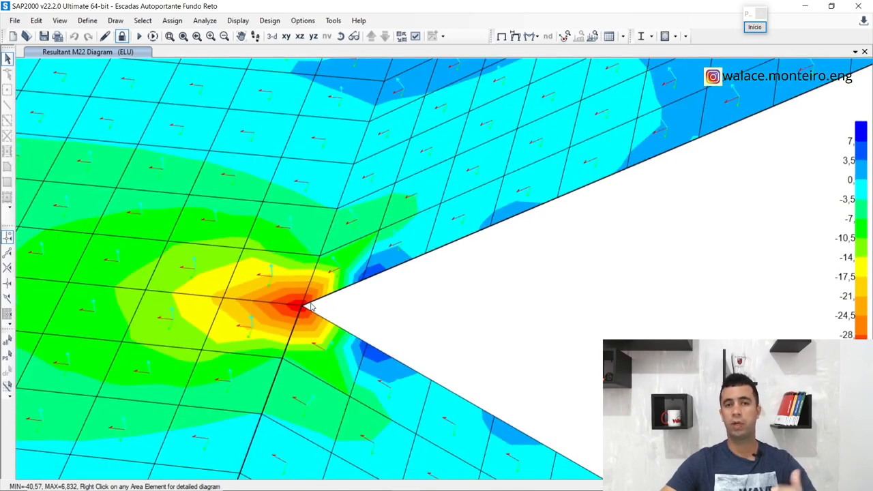
pyautogui.scroll(-3, 311, 307)
pyautogui.scroll(2, 288, 304)
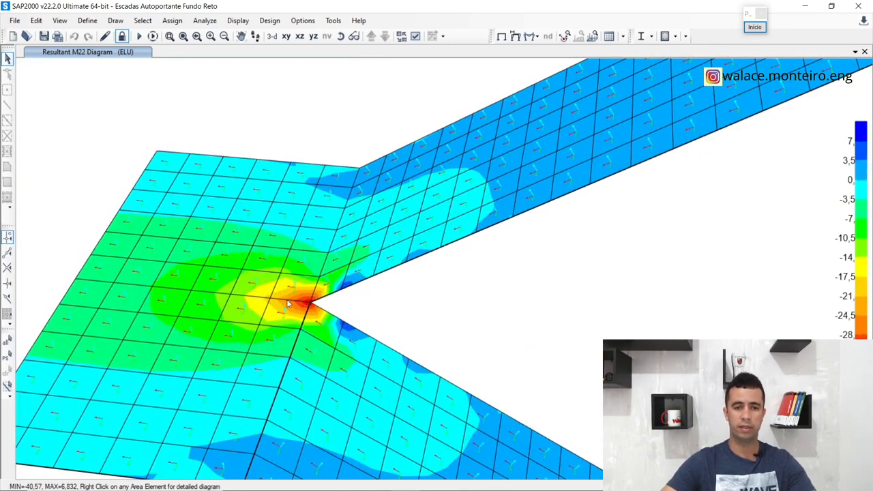
pyautogui.moveTo(232, 298)
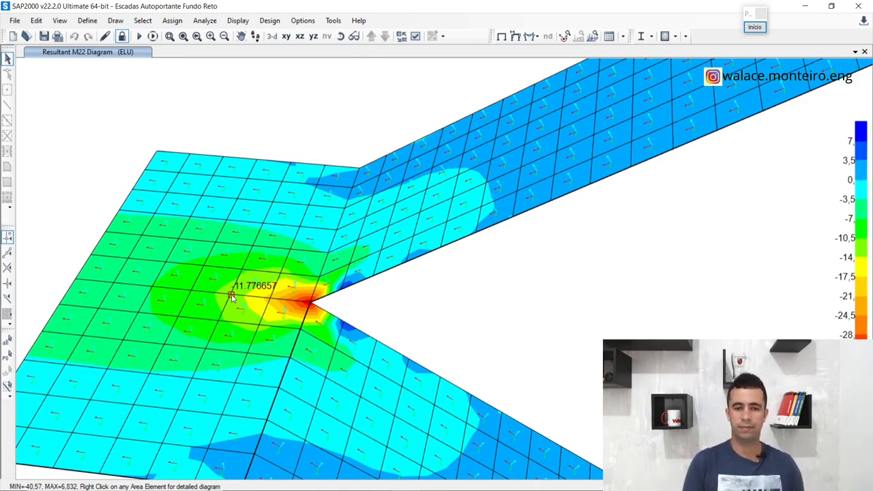
pyautogui.scroll(3, 279, 303)
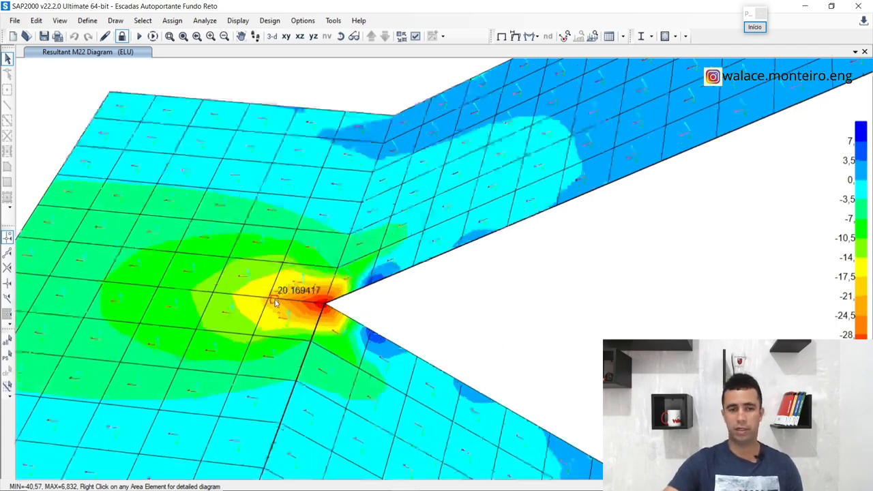
pyautogui.scroll(-2, 359, 305)
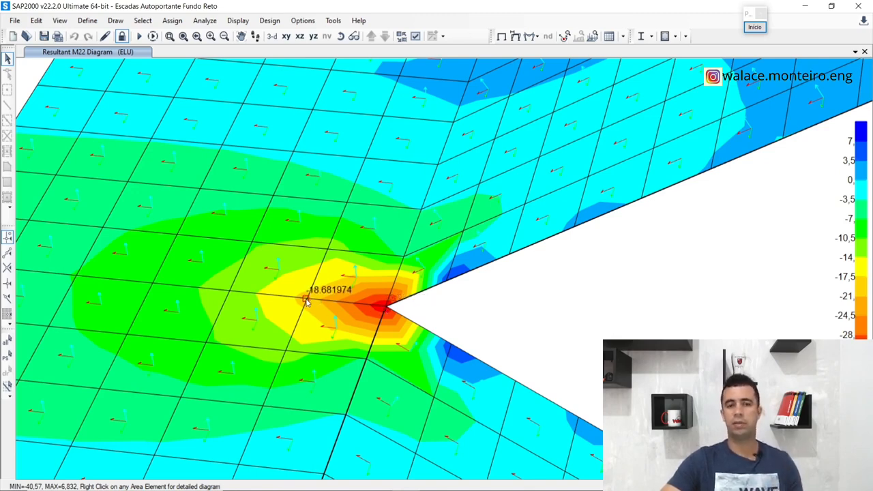
pyautogui.scroll(-5, 308, 300)
pyautogui.scroll(3, 330, 310)
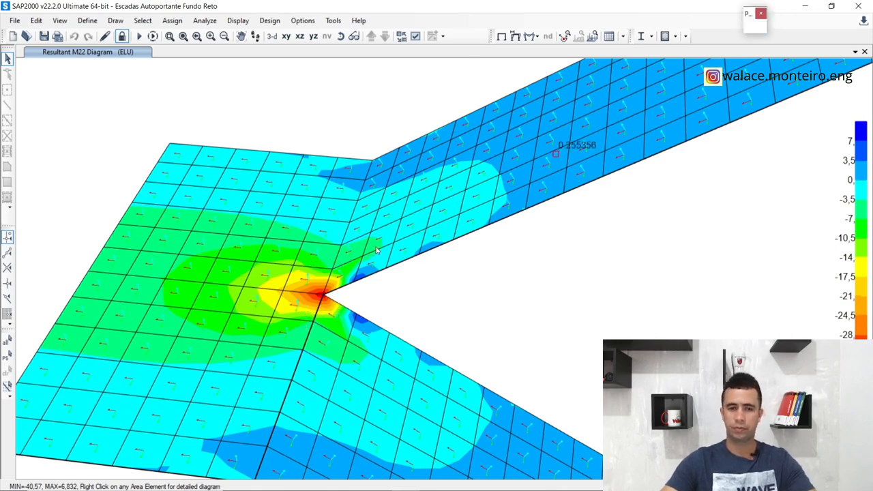
# Step: Sketch two short red reinforcement bars with hooked ends across the M22 peak at the inner corner, and end the annotation
pyautogui.click(754, 27)
pyautogui.moveTo(284, 352)
pyautogui.mouseDown()
pyautogui.moveTo(277, 317)
pyautogui.moveTo(322, 233)
pyautogui.moveTo(328, 249)
pyautogui.mouseUp()
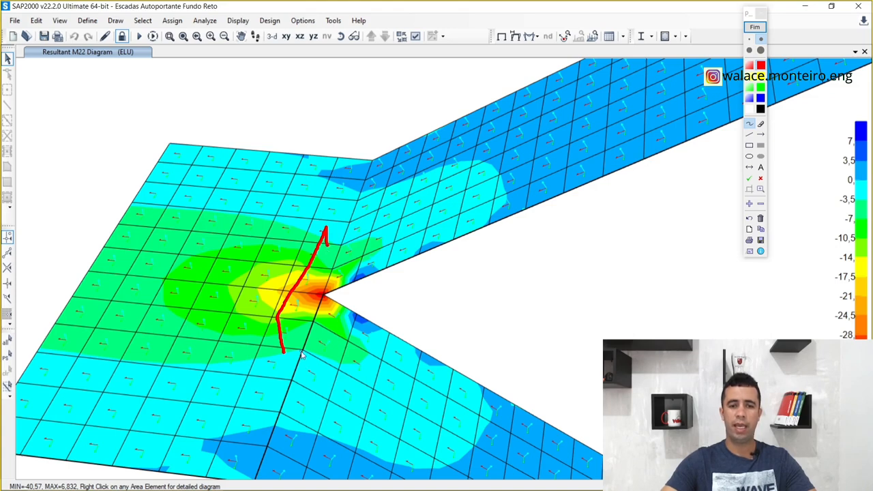
pyautogui.moveTo(301, 353)
pyautogui.mouseDown()
pyautogui.moveTo(298, 315)
pyautogui.moveTo(344, 249)
pyautogui.mouseUp()
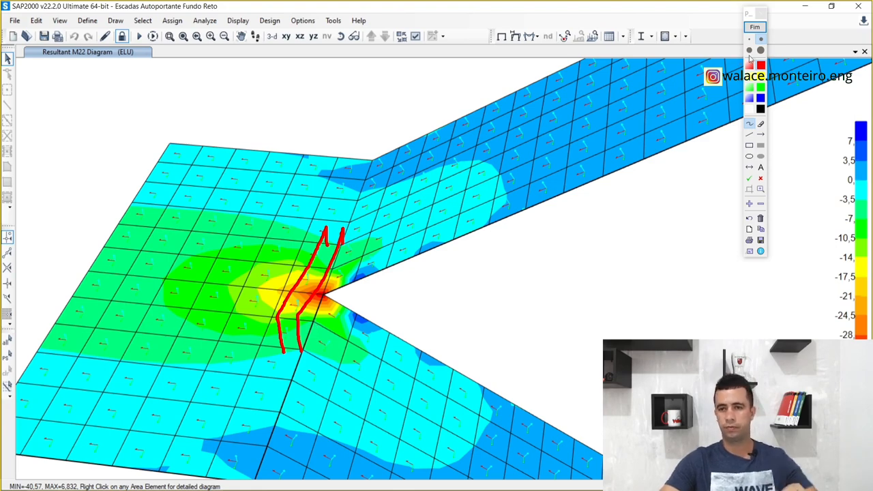
pyautogui.click(754, 27)
pyautogui.scroll(-4, 333, 254)
pyautogui.scroll(2, 396, 255)
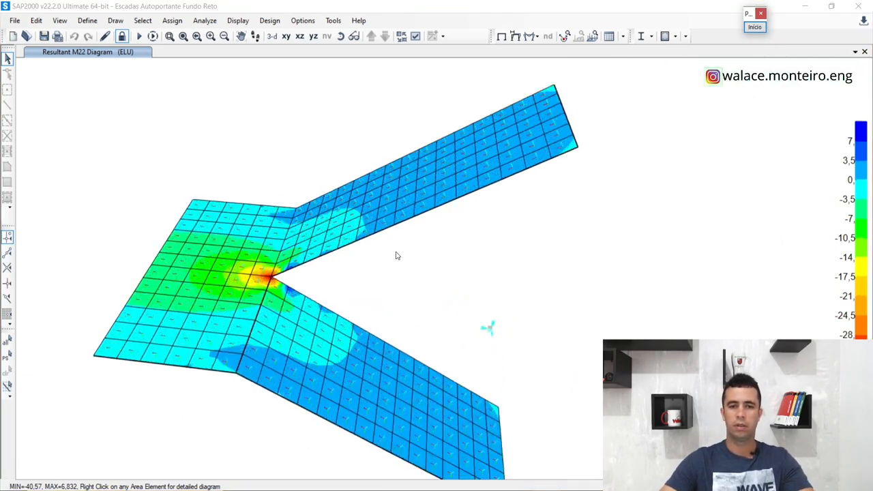
# Step: Display the F11 resultant shell force contours for the ELU combination
pyautogui.moveTo(452, 234); pyautogui.dragTo(430, 253, button='middle')
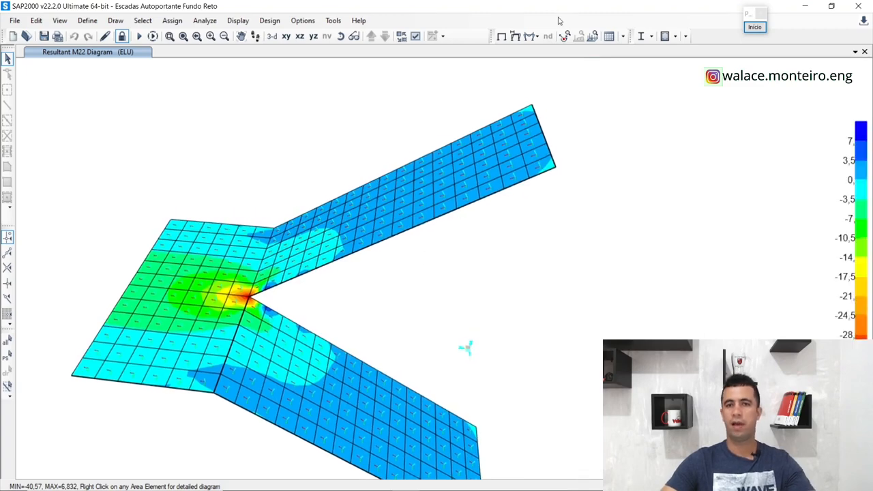
pyautogui.click(537, 37)
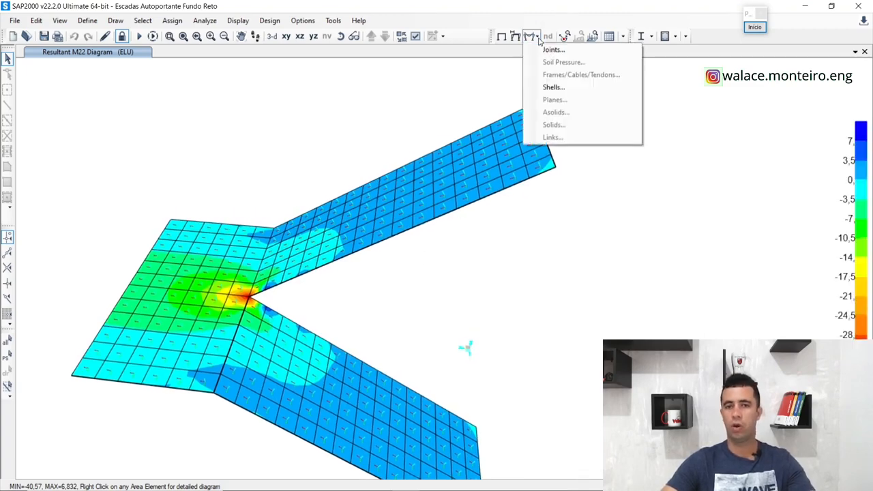
pyautogui.click(553, 87)
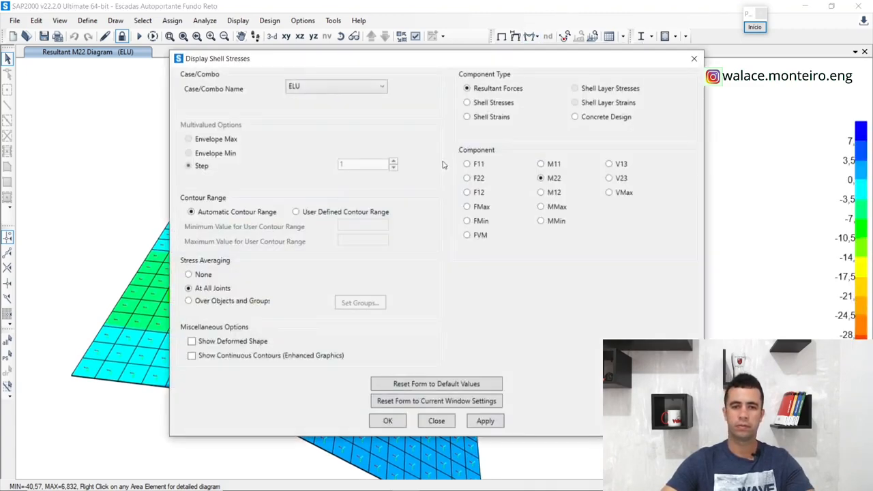
pyautogui.click(314, 86)
pyautogui.click(313, 87)
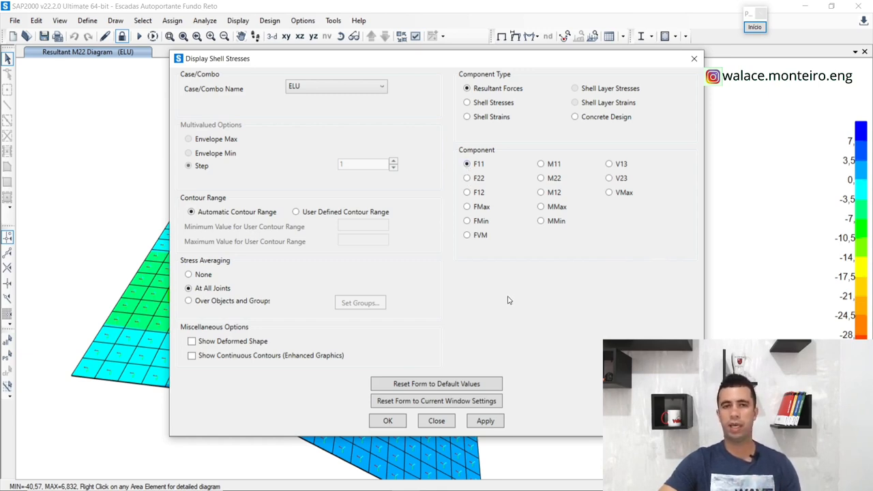
pyautogui.click(488, 427)
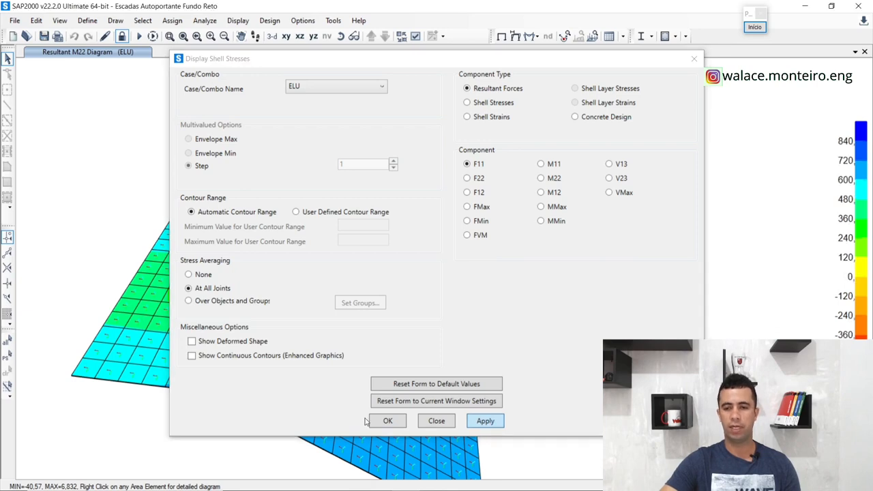
pyautogui.click(386, 421)
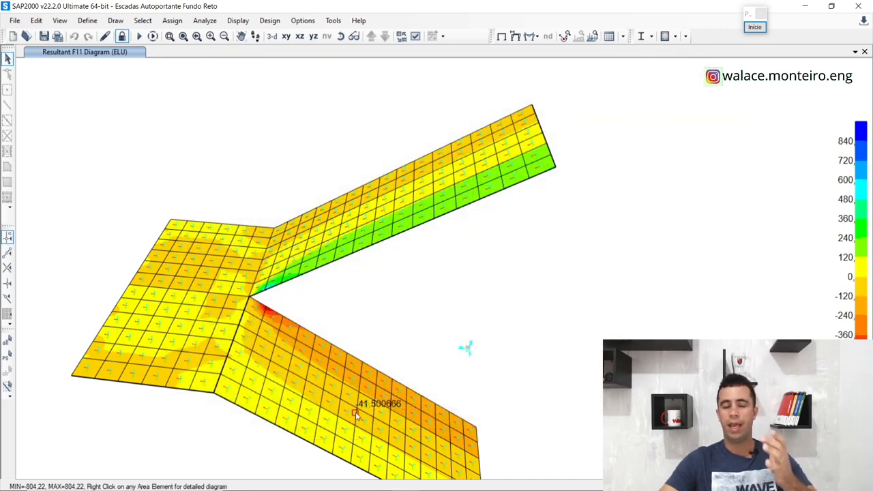
# Step: Inspect the F11 axial forces at the inner corner and along the upper and lower flights
pyautogui.scroll(3, 247, 319)
pyautogui.scroll(-3, 205, 302)
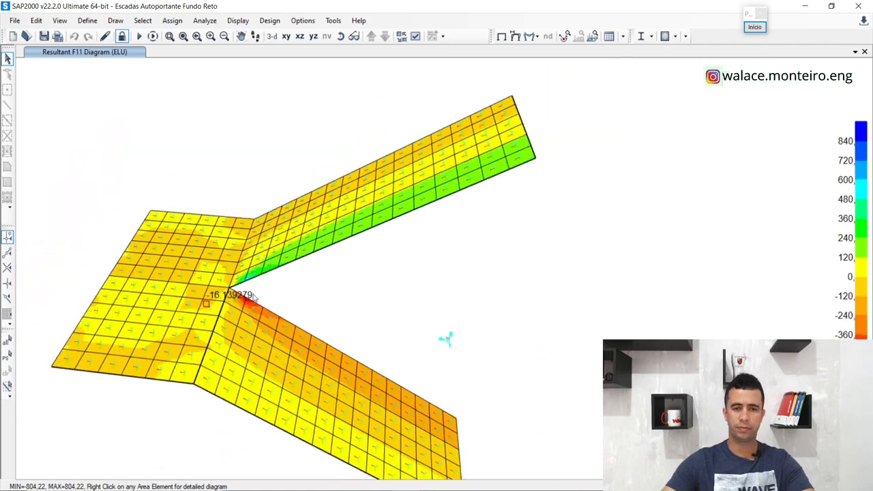
pyautogui.scroll(3, 394, 211)
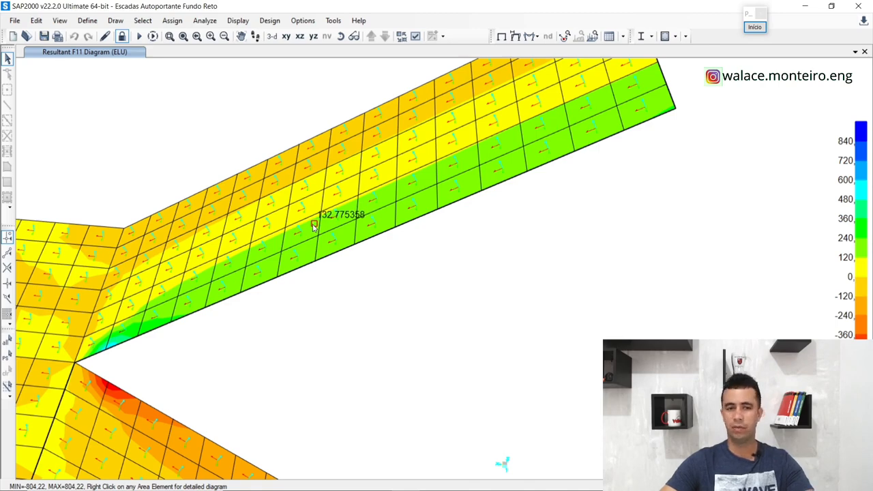
pyautogui.scroll(-3, 313, 227)
pyautogui.scroll(2, 286, 346)
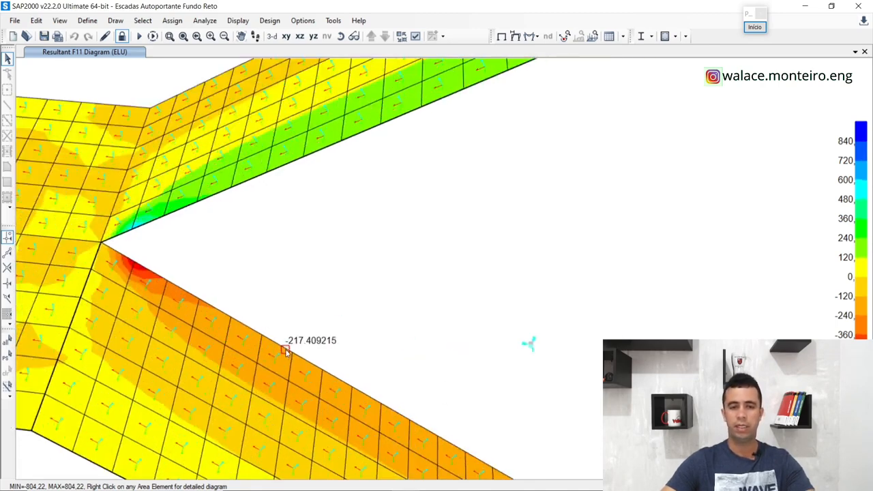
pyautogui.scroll(-2, 270, 356)
pyautogui.scroll(2, 286, 371)
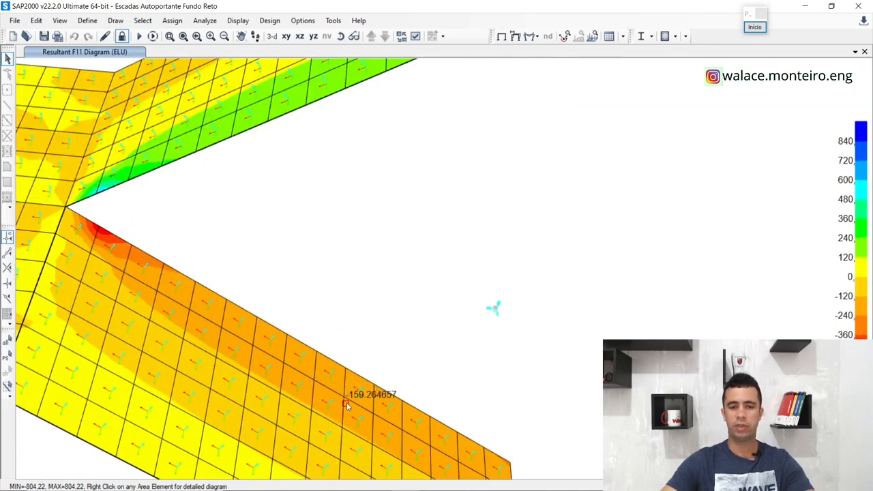
pyautogui.scroll(-2, 327, 408)
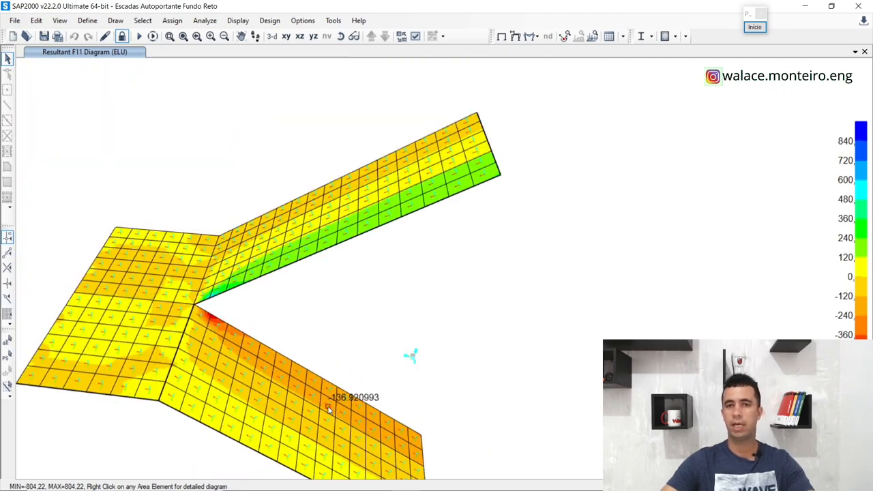
pyautogui.scroll(-3, 286, 355)
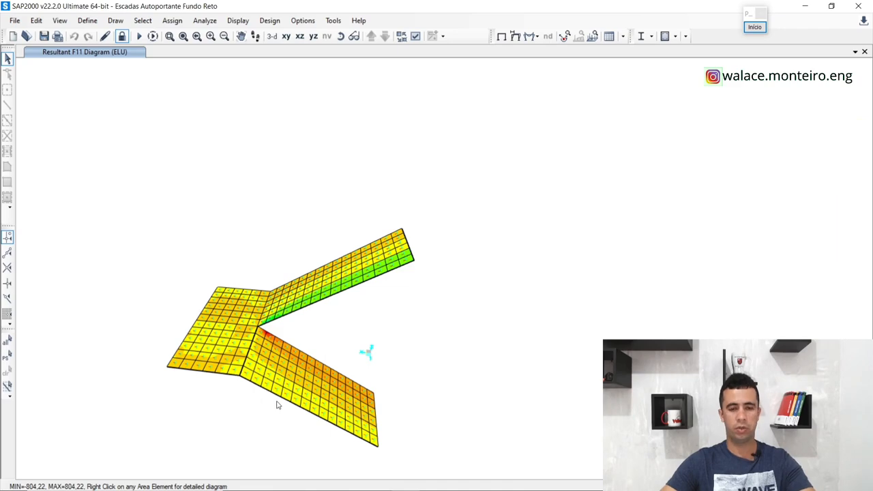
# Step: Sketch a red arrow down the upper flight and another down the lower flight's inner edge, and end the annotation
pyautogui.keyDown('shift'); pyautogui.moveTo(276, 400); pyautogui.dragTo(287, 375, button='middle'); pyautogui.keyUp('shift')
pyautogui.scroll(2, 305, 335)
pyautogui.moveTo(308, 333); pyautogui.dragTo(311, 319, button='middle')
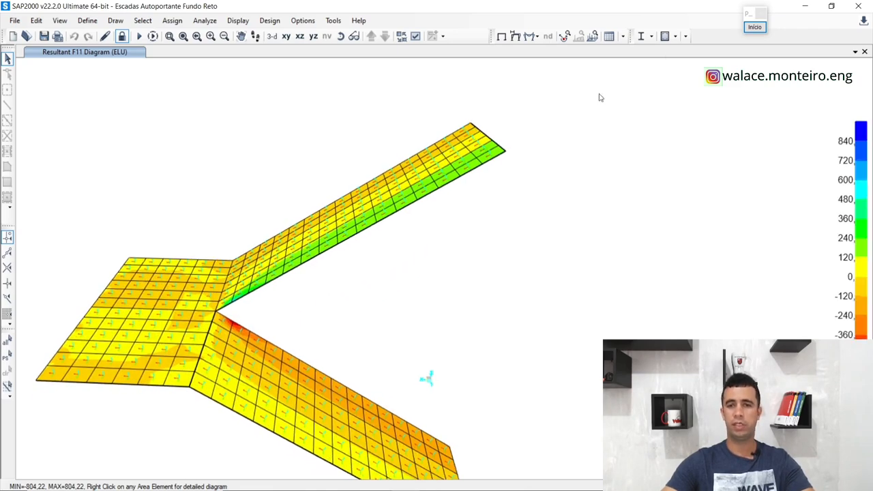
pyautogui.click(754, 26)
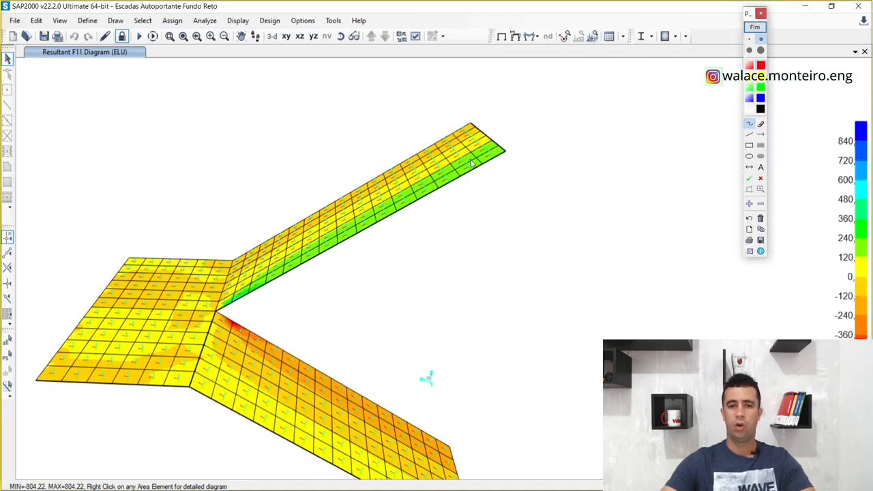
pyautogui.moveTo(488, 147)
pyautogui.mouseDown()
pyautogui.moveTo(240, 280)
pyautogui.moveTo(272, 280)
pyautogui.mouseUp()
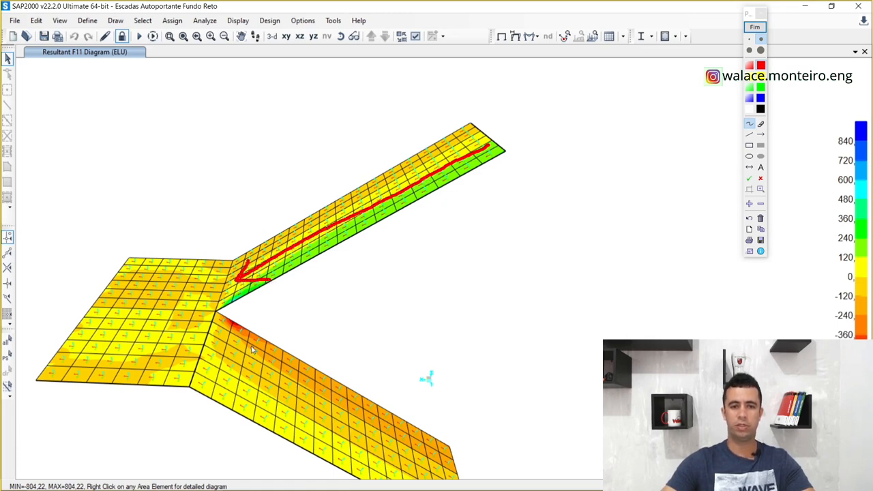
pyautogui.moveTo(229, 332)
pyautogui.mouseDown()
pyautogui.moveTo(448, 443)
pyautogui.moveTo(424, 446)
pyautogui.mouseUp()
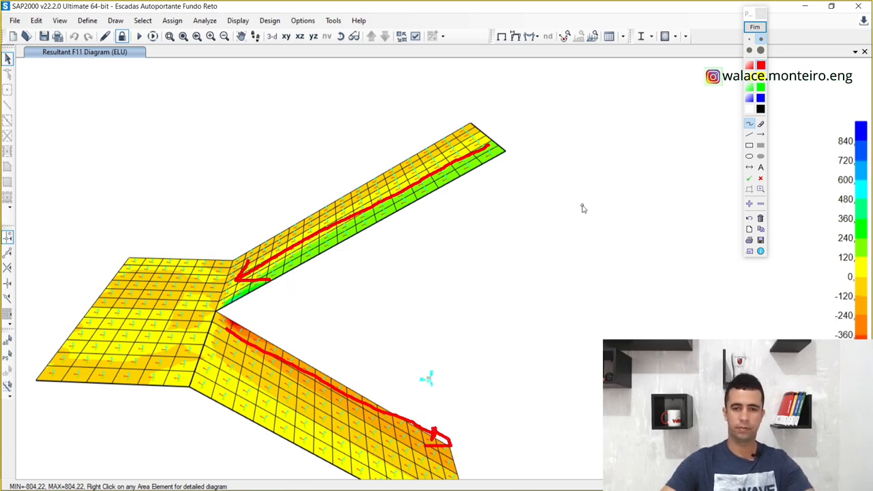
pyautogui.click(760, 30)
# Step: Switch to Chrome, read the self-supporting staircase post's caption on sizing the flights' reinforcement, highlighting its simplification paragraph, and return to SAP2000
pyautogui.scroll(-1, 362, 147)
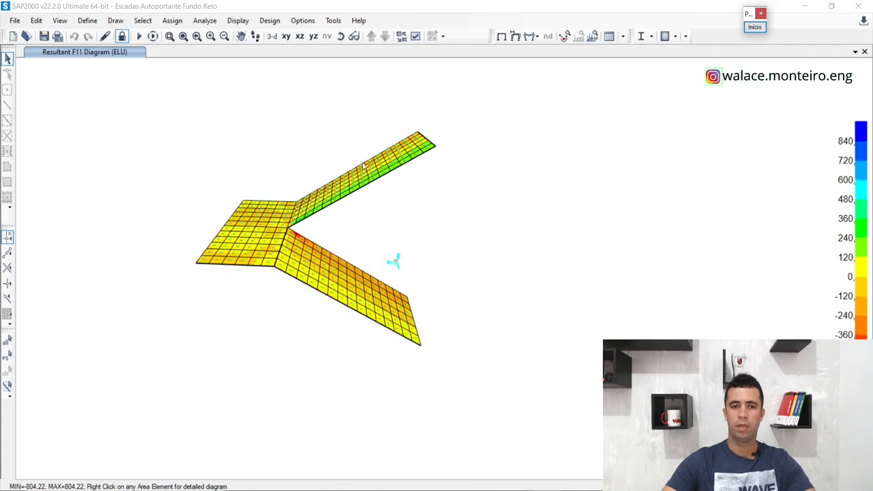
pyautogui.scroll(1, 362, 167)
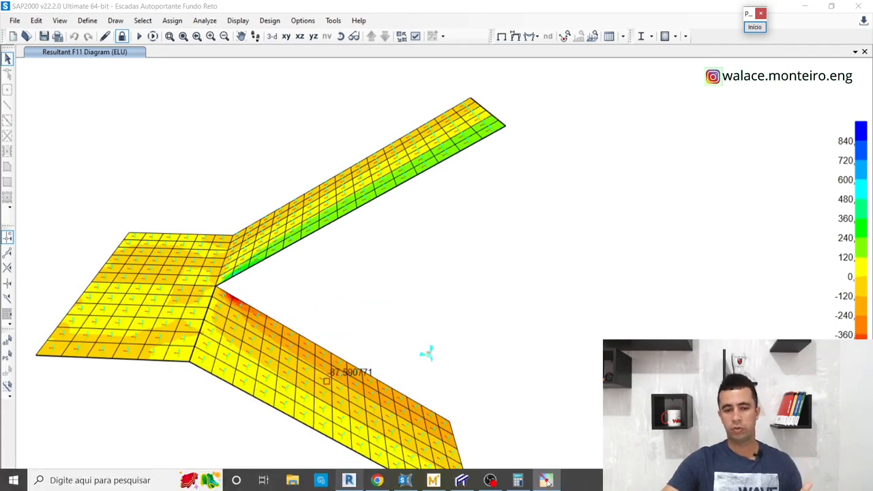
pyautogui.moveTo(348, 480)
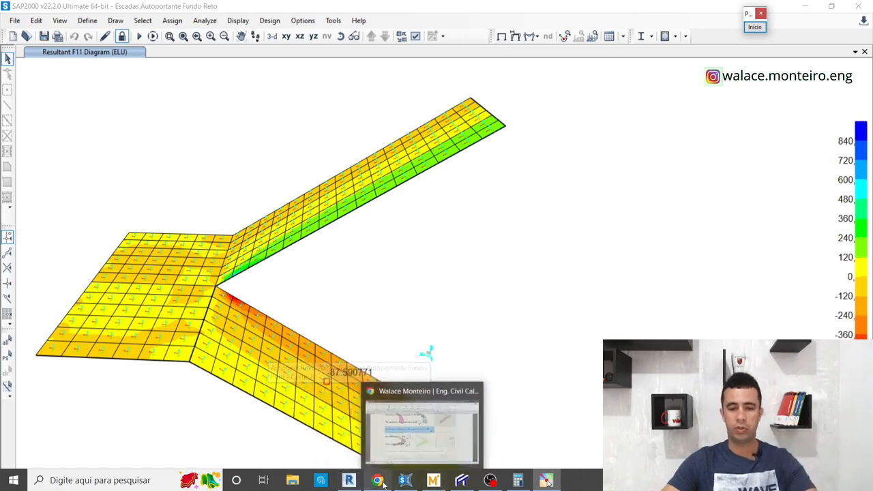
pyautogui.click(399, 427)
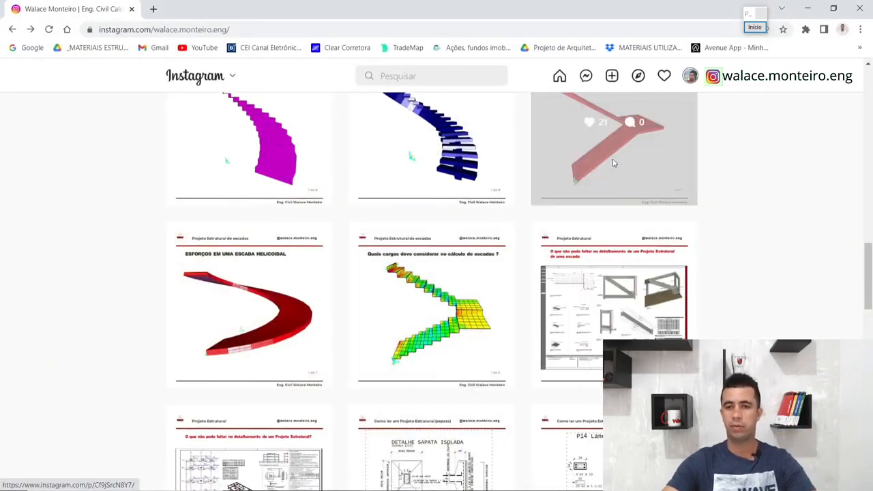
pyautogui.click(613, 159)
pyautogui.moveTo(514, 193); pyautogui.dragTo(696, 222)
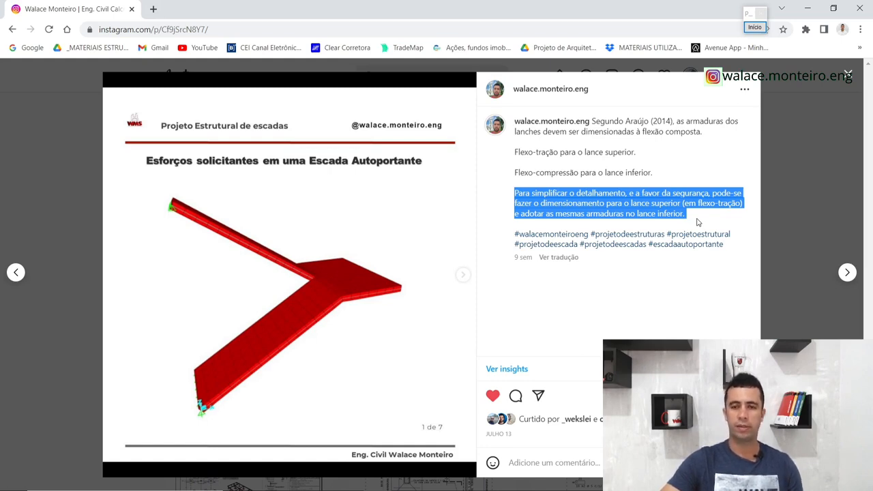
pyautogui.click(852, 75)
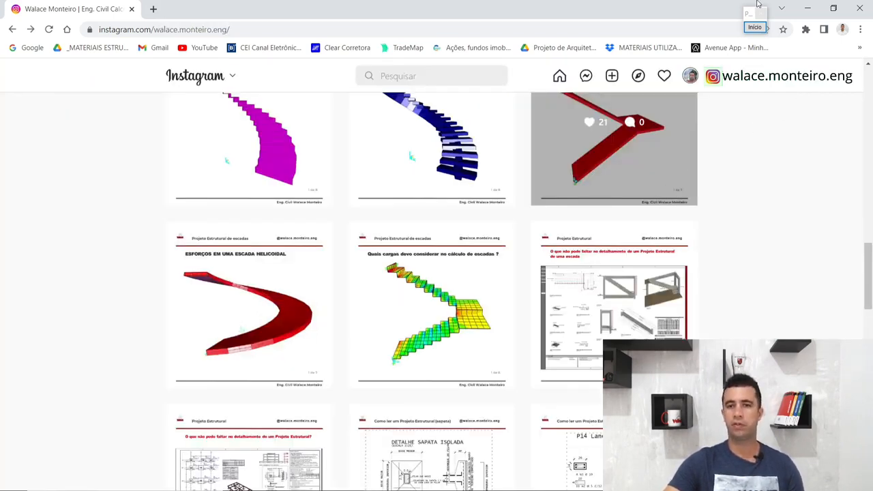
pyautogui.click(807, 8)
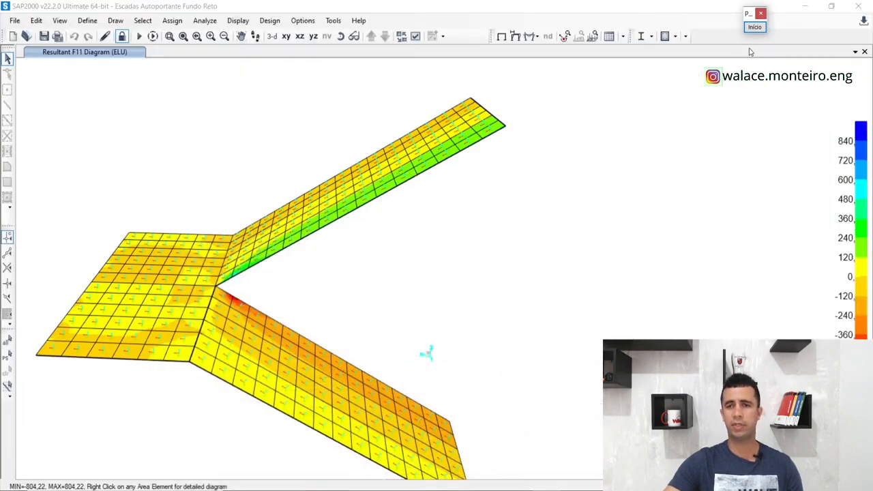
# Step: Sketch a red line along the upper flight and a red arrow down the lower flight's inner edge, and end the annotation
pyautogui.click(754, 26)
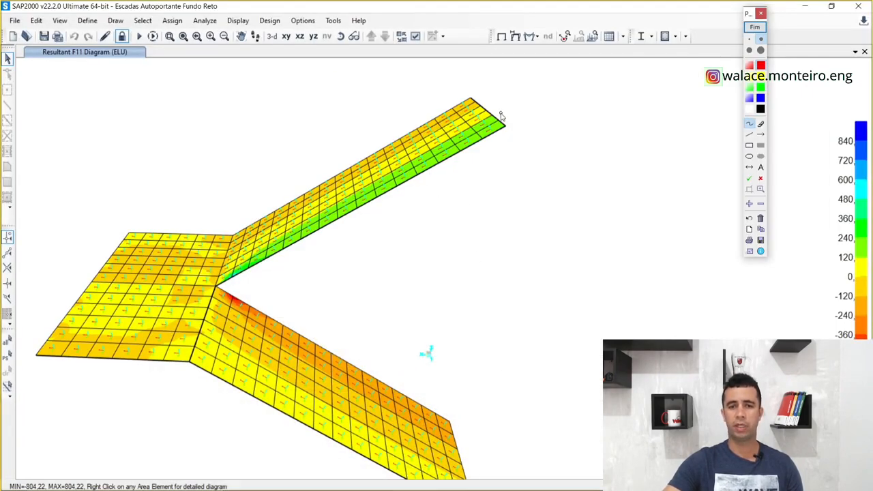
pyautogui.moveTo(492, 122); pyautogui.dragTo(334, 203)
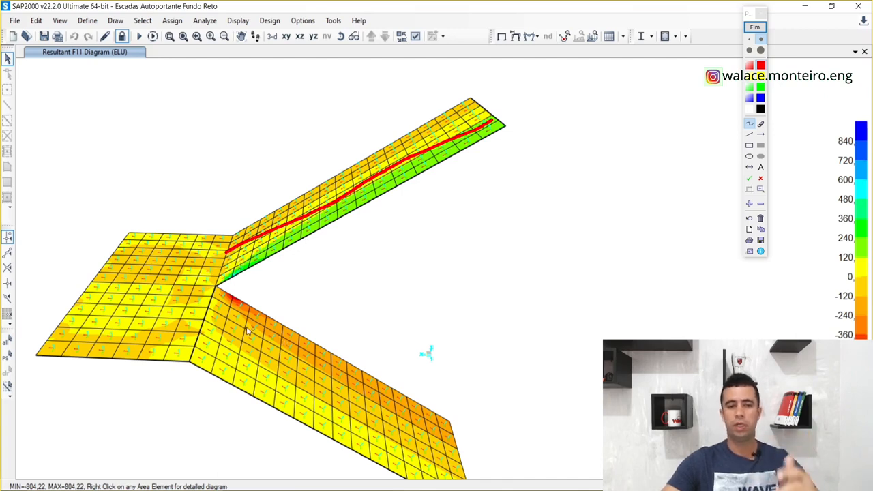
pyautogui.moveTo(218, 296)
pyautogui.mouseDown()
pyautogui.moveTo(452, 429)
pyautogui.moveTo(441, 440)
pyautogui.moveTo(432, 426)
pyautogui.mouseUp()
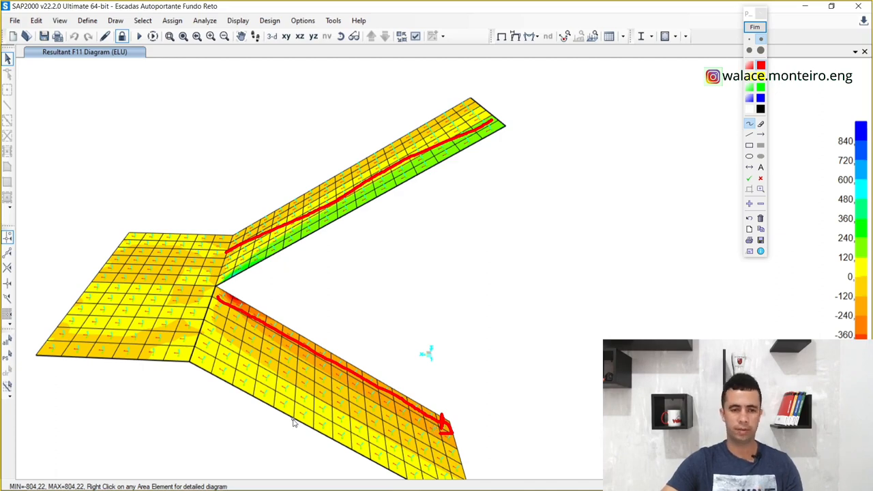
pyautogui.press('Escape')
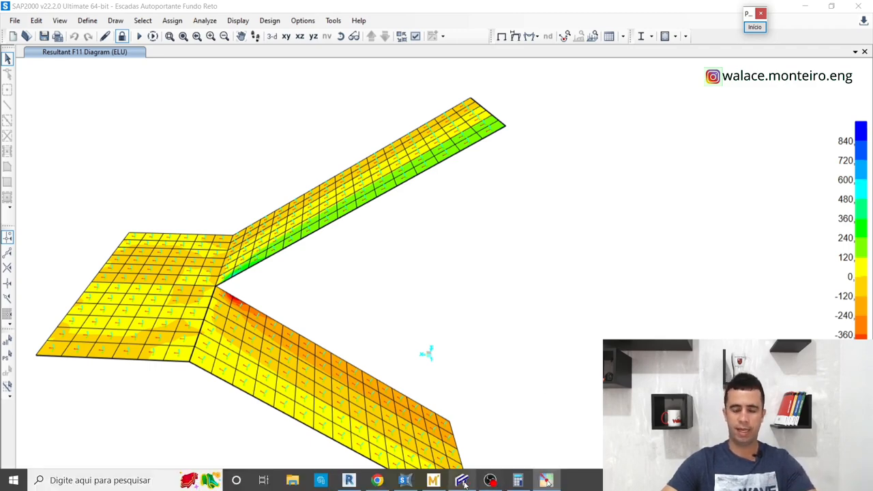
# Step: View the loaded staircase frame in Ftool, and switch to the Mathcad load worksheet to review the total flight and landing loads
pyautogui.click(461, 480)
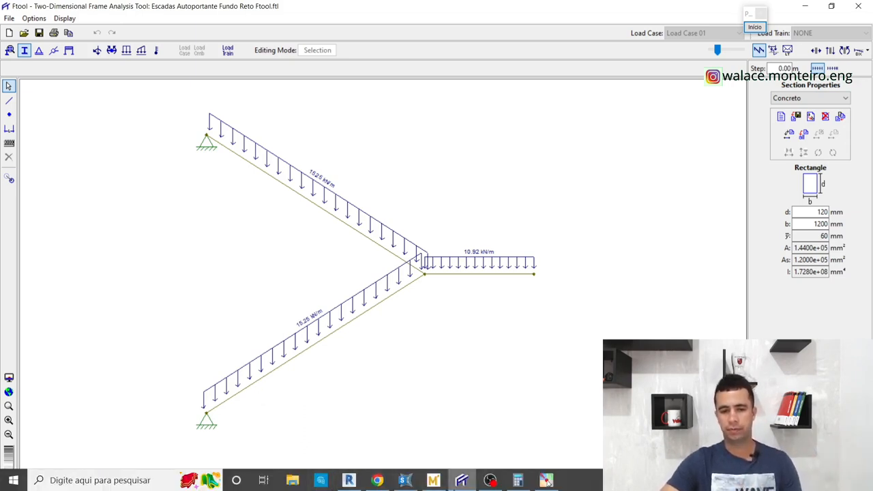
pyautogui.click(445, 485)
pyautogui.scroll(-5, 411, 311)
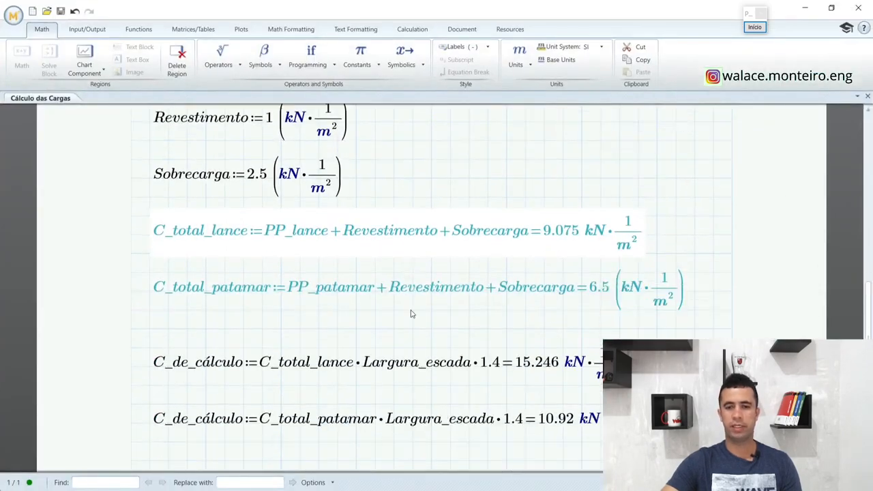
pyautogui.click(520, 288)
pyautogui.click(187, 329)
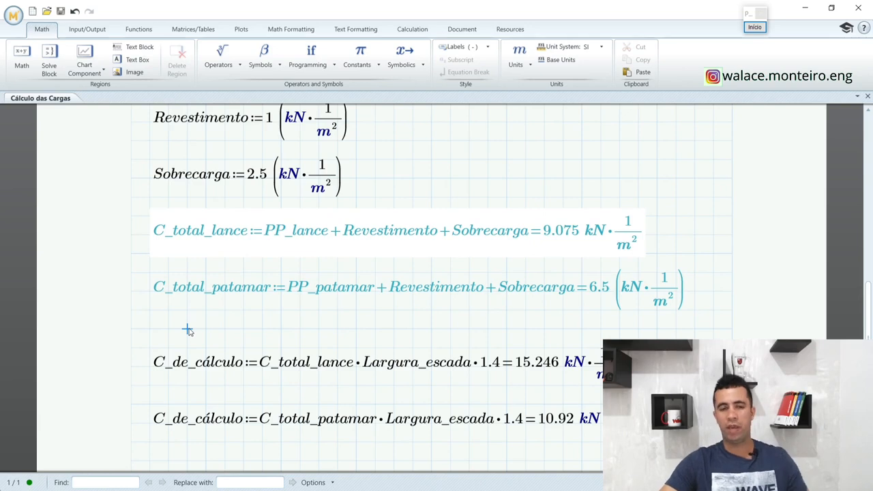
pyautogui.scroll(1, 198, 313)
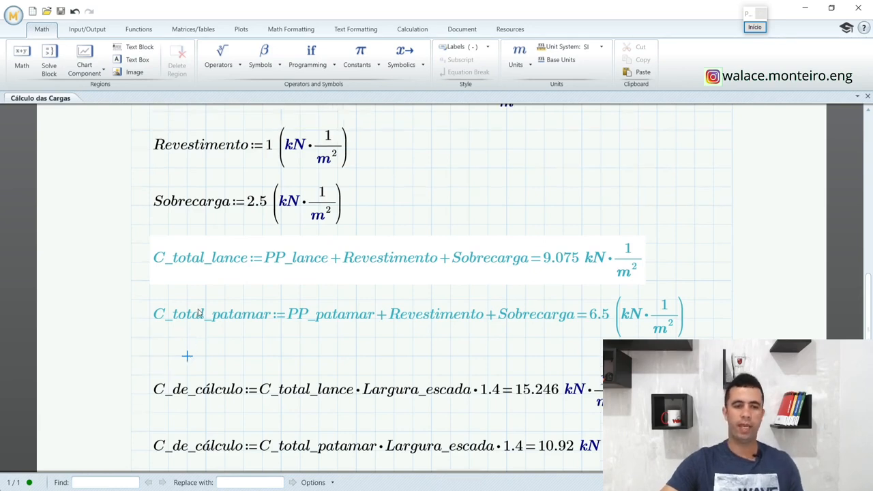
pyautogui.click(150, 292)
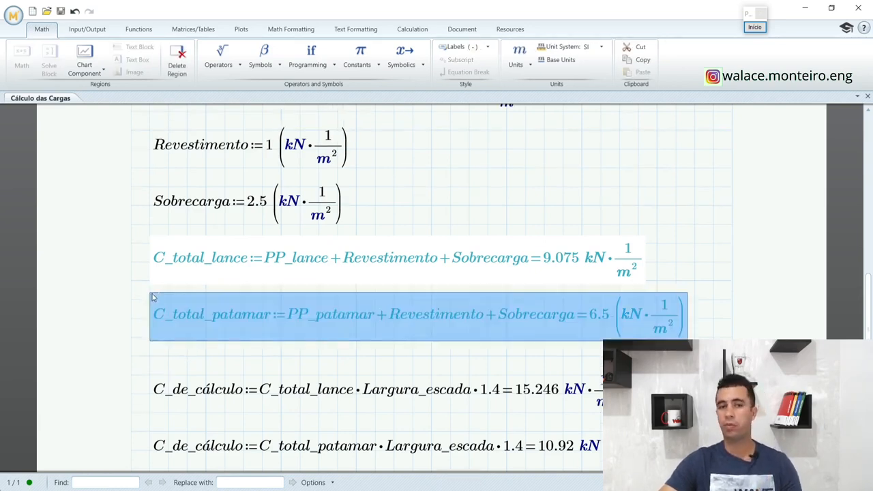
# Step: Examine the flight's C_de_cálculo formula with its Largura_escada factor, and the load terms above it
pyautogui.scroll(-2, 179, 366)
pyautogui.click(189, 339)
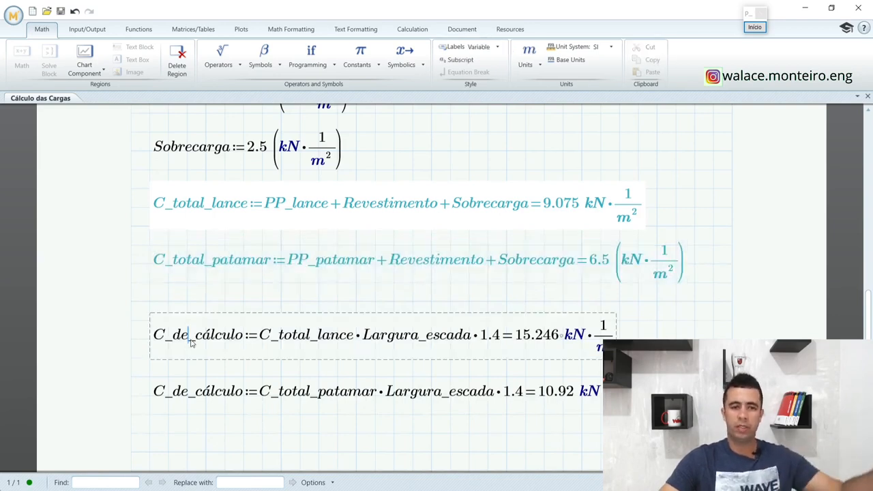
pyautogui.click(373, 336)
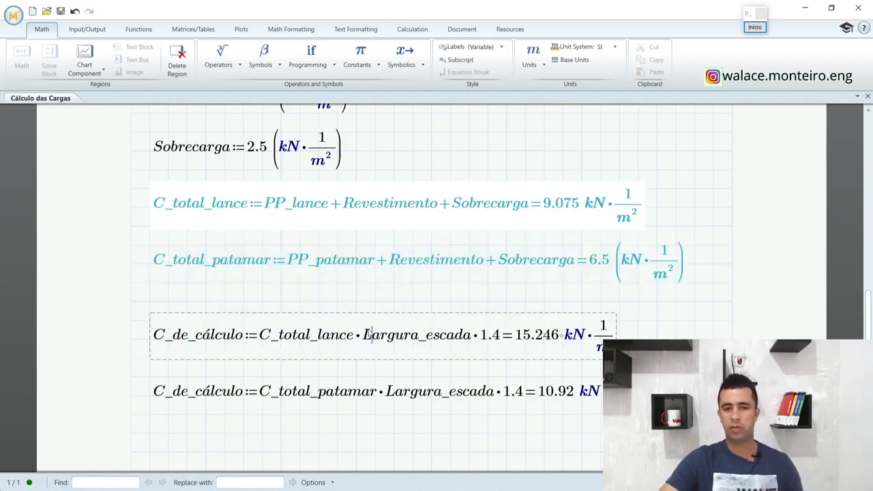
pyautogui.scroll(1, 435, 352)
pyautogui.scroll(3, 436, 352)
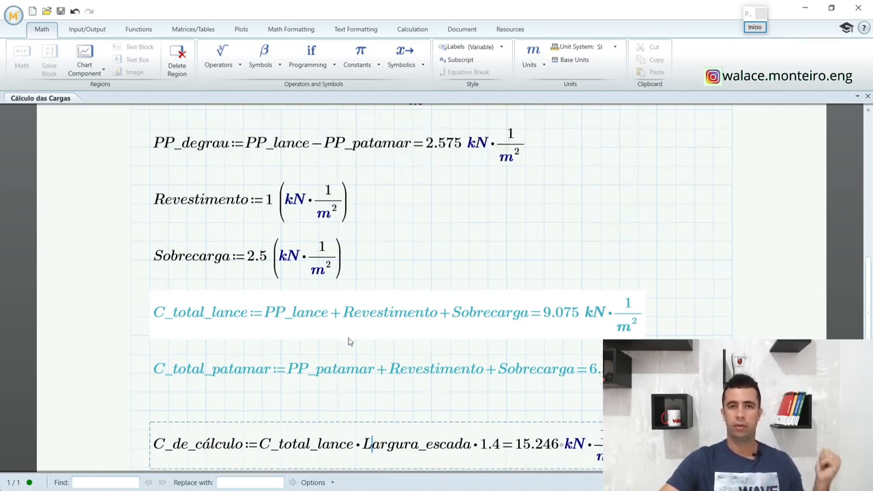
# Step: Examine the C_de_cálculo formulas for the flight and the landing, including the 1.4 factor and their results
pyautogui.scroll(-3, 349, 340)
pyautogui.scroll(-1, 348, 338)
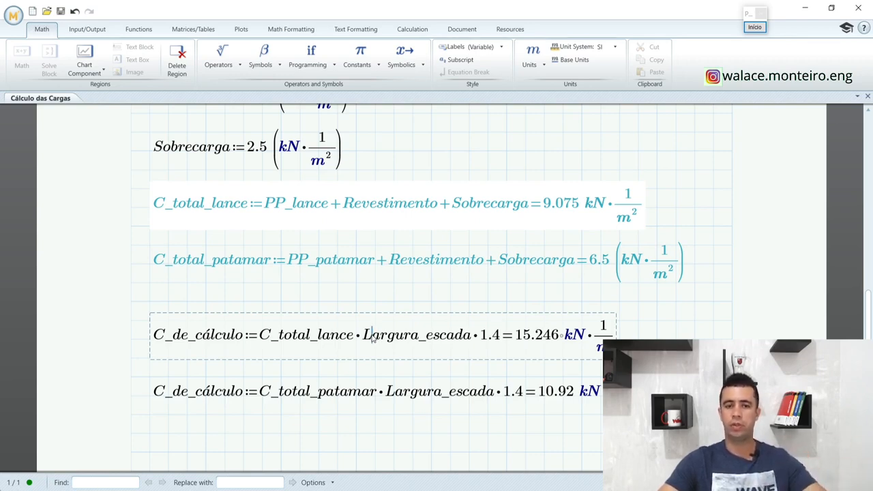
pyautogui.click(524, 336)
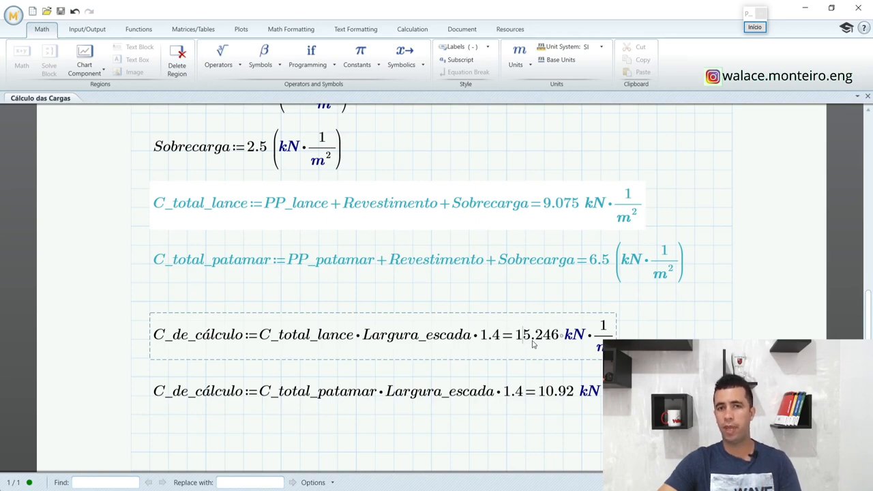
pyautogui.click(493, 338)
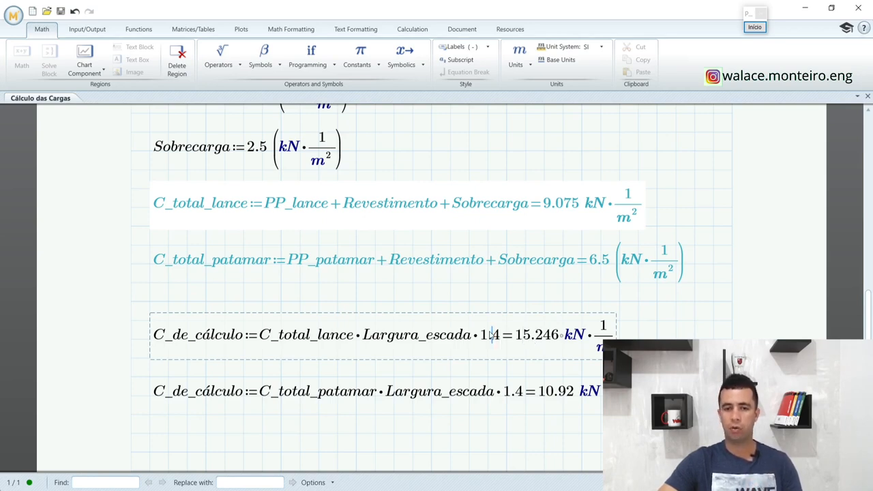
pyautogui.moveTo(489, 339); pyautogui.dragTo(506, 338)
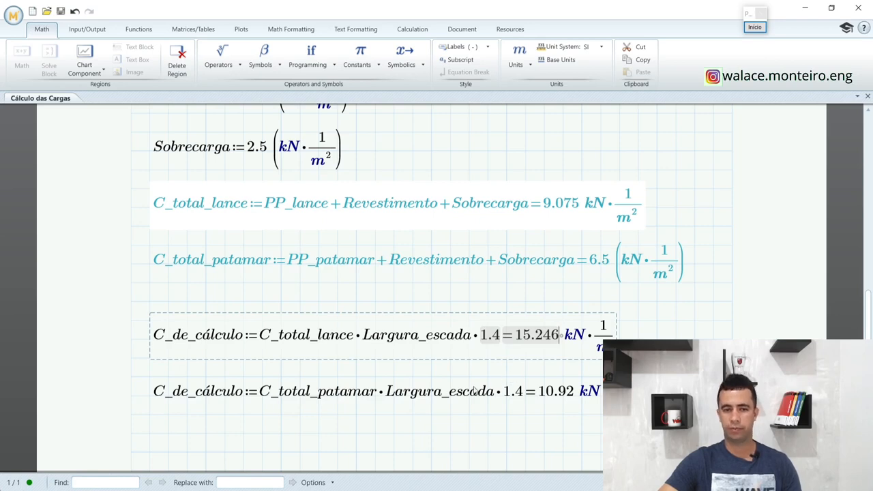
pyautogui.click(317, 394)
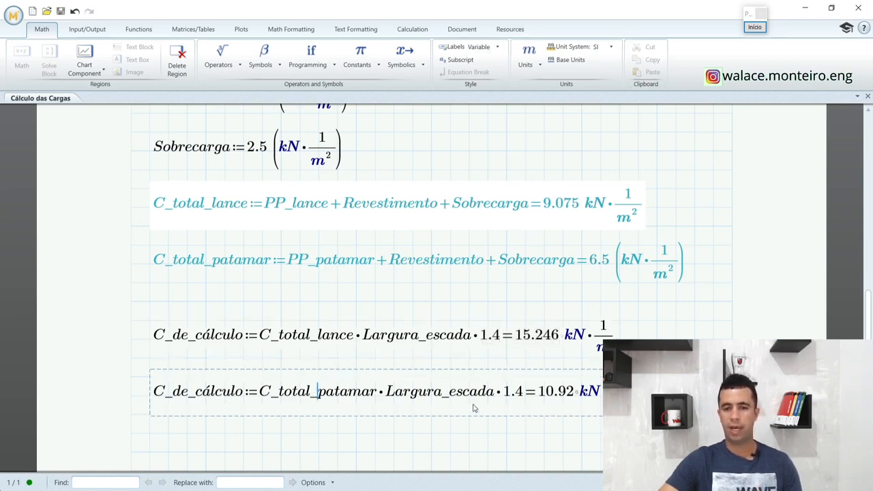
pyautogui.scroll(-1, 474, 407)
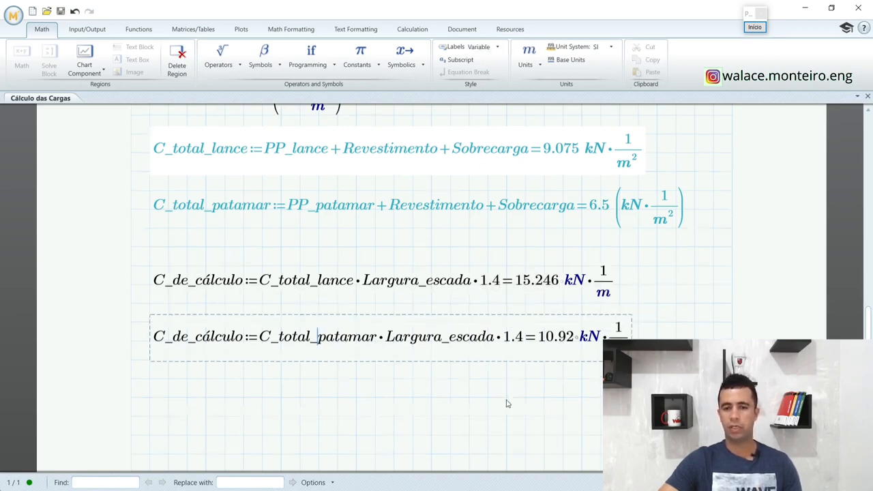
pyautogui.click(551, 336)
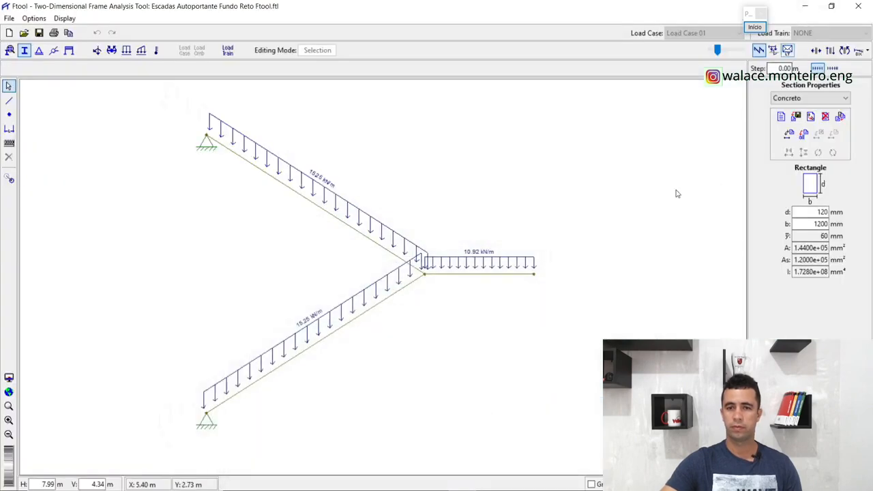
# Step: Switch to Ftool and display the bending moment diagram of the loaded staircase frame
pyautogui.click(804, 8)
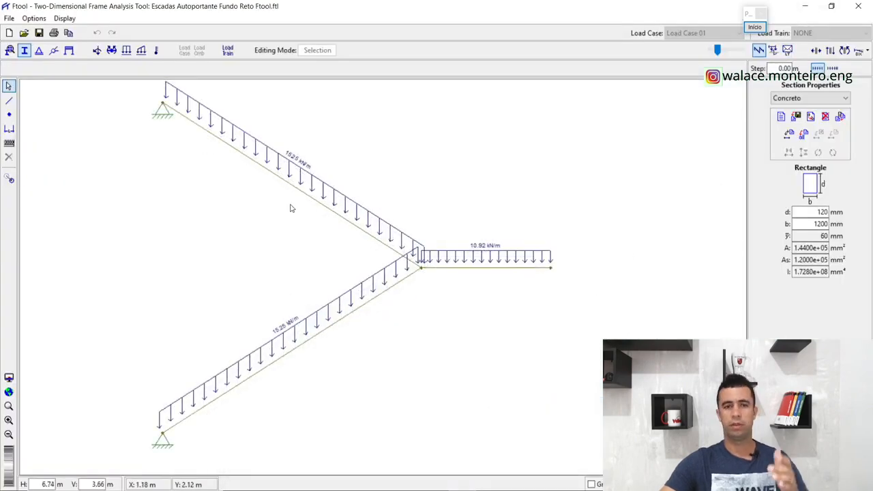
pyautogui.scroll(1, 283, 170)
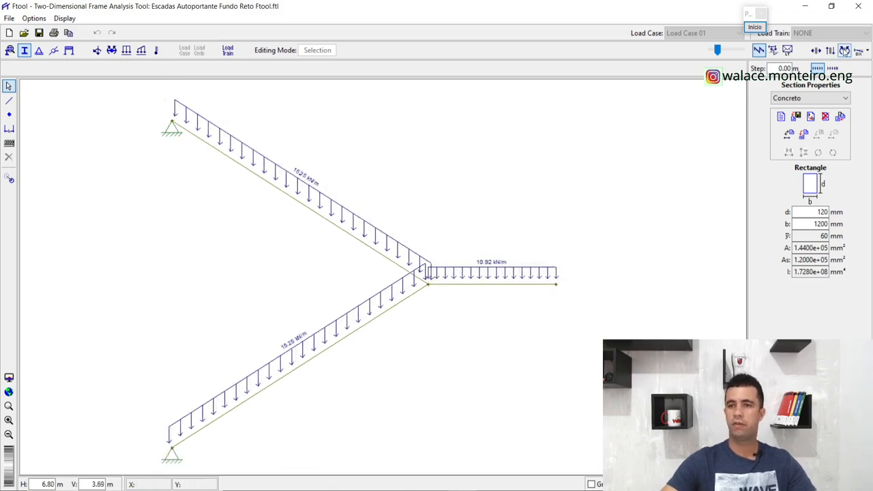
pyautogui.click(844, 50)
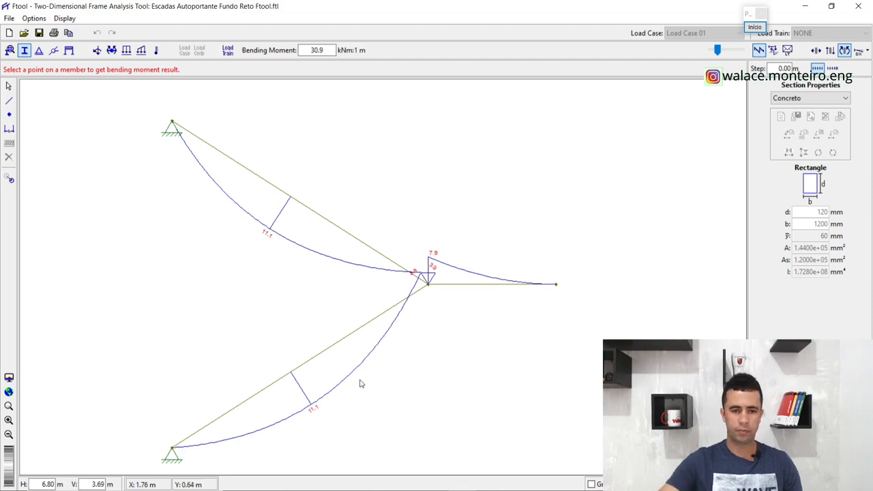
pyautogui.scroll(-1, 360, 381)
pyautogui.moveTo(404, 395); pyautogui.dragTo(387, 341, button='middle')
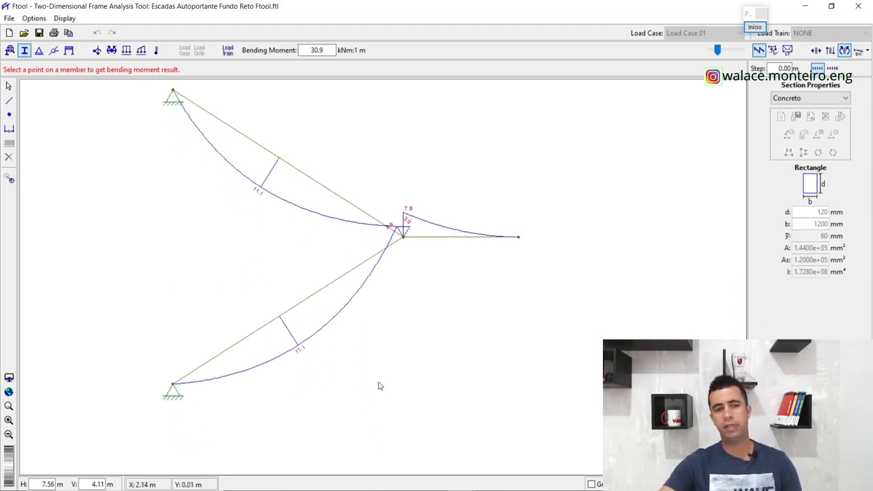
pyautogui.scroll(-1, 379, 384)
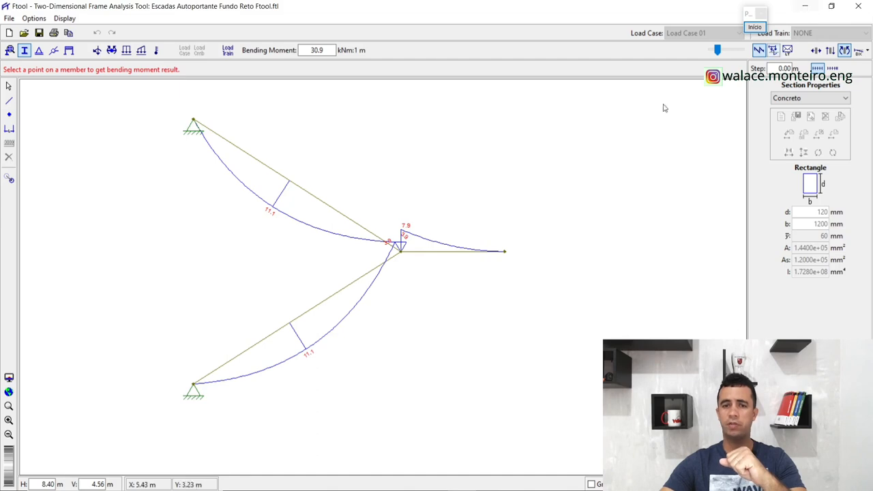
# Step: Return to SAP2000 and view the staircase's Resultant F11 diagram around the landing and both flights
pyautogui.click(754, 27)
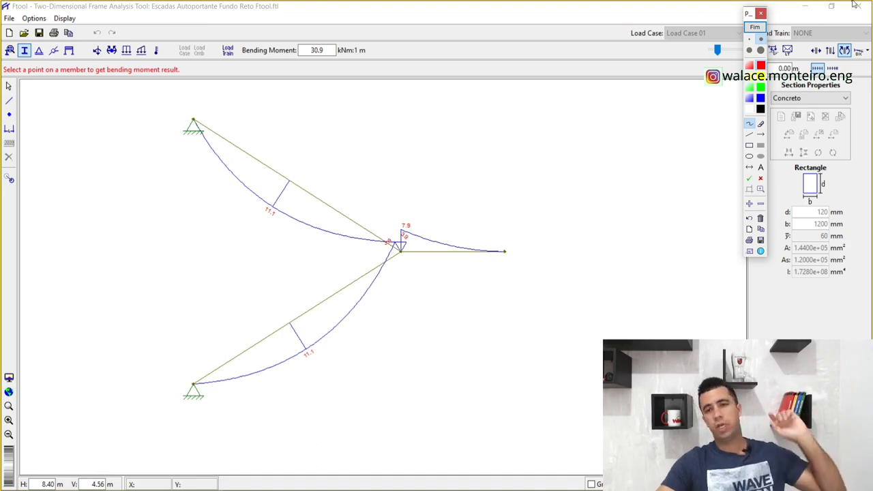
pyautogui.click(754, 26)
pyautogui.click(805, 7)
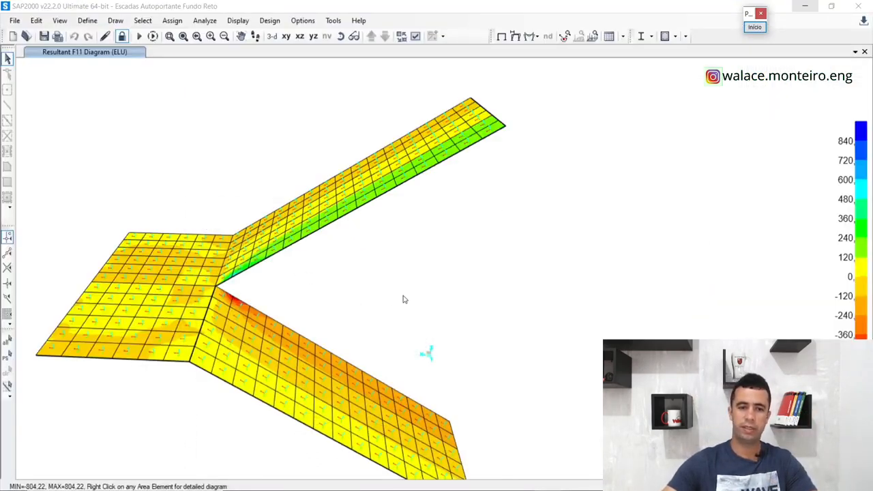
pyautogui.scroll(-2, 416, 285)
pyautogui.scroll(2, 332, 291)
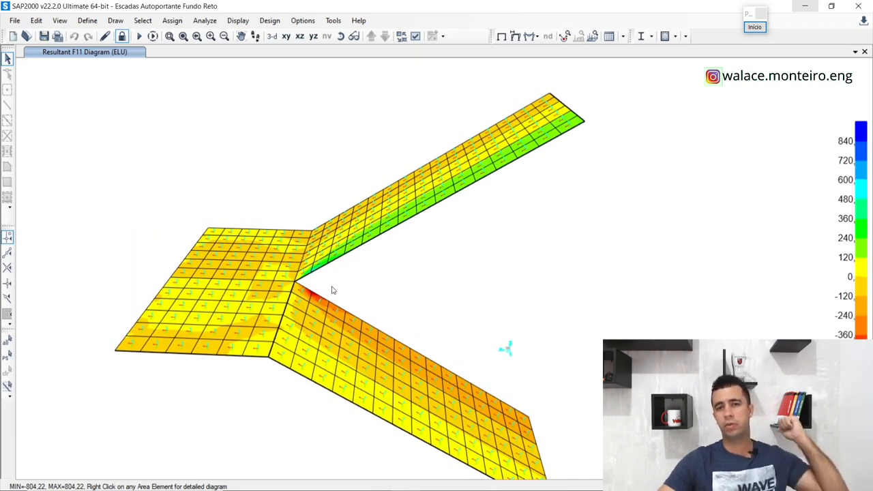
pyautogui.moveTo(332, 291); pyautogui.dragTo(329, 277, button='middle')
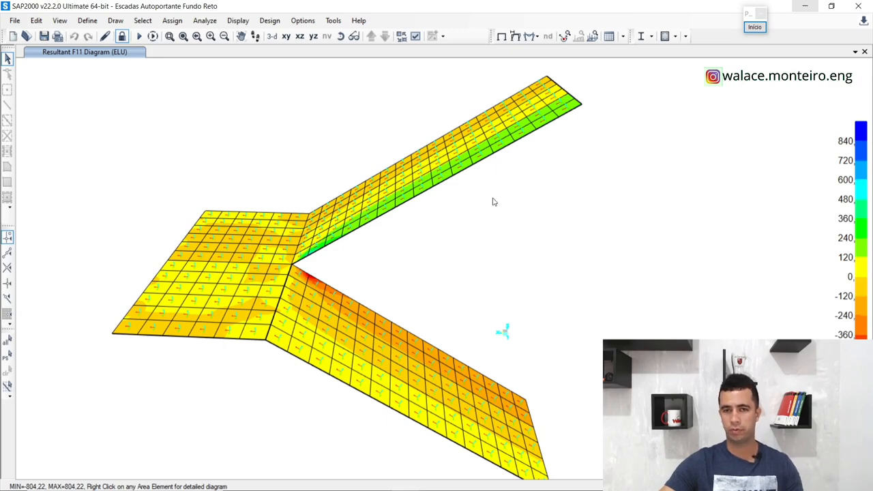
# Step: Sketch a hatched blue fixed-support line along the landing's junction with the flights, and blue support marks at both flights' far ends
pyautogui.click(754, 27)
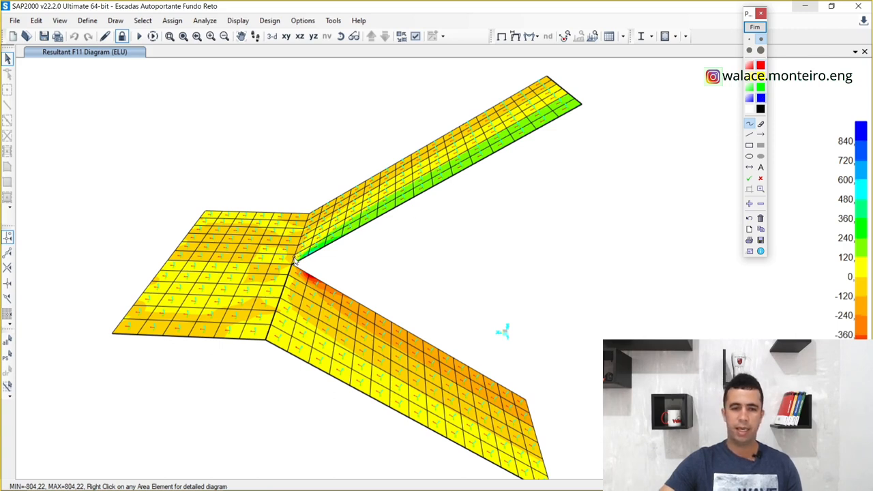
pyautogui.moveTo(293, 264); pyautogui.dragTo(311, 206)
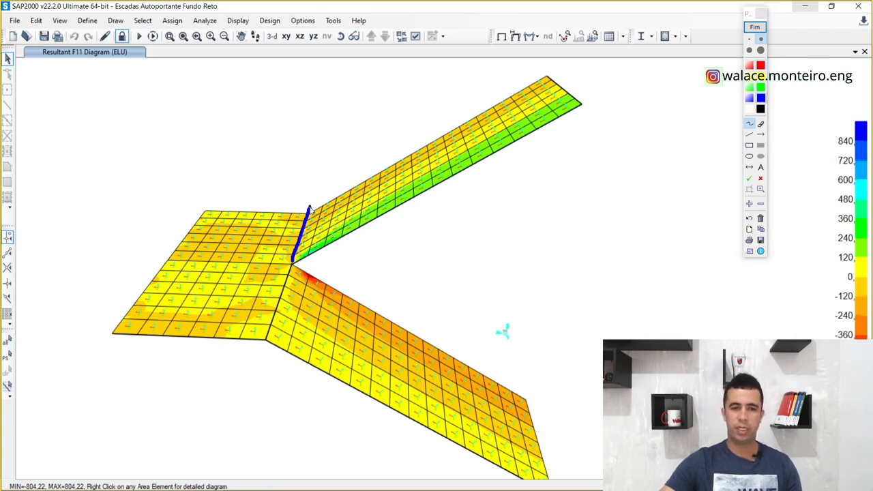
pyautogui.moveTo(295, 252); pyautogui.dragTo(264, 339)
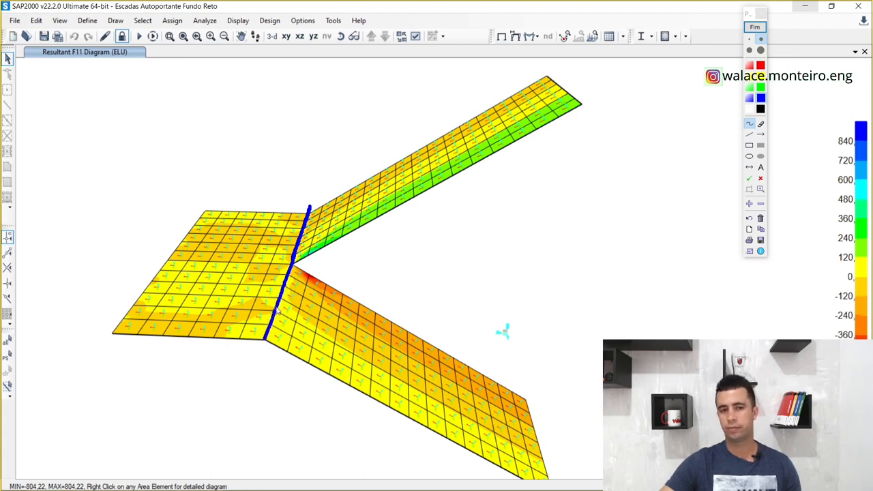
pyautogui.moveTo(282, 298)
pyautogui.mouseDown()
pyautogui.moveTo(263, 333)
pyautogui.moveTo(285, 300)
pyautogui.moveTo(279, 284)
pyautogui.moveTo(307, 216)
pyautogui.mouseUp()
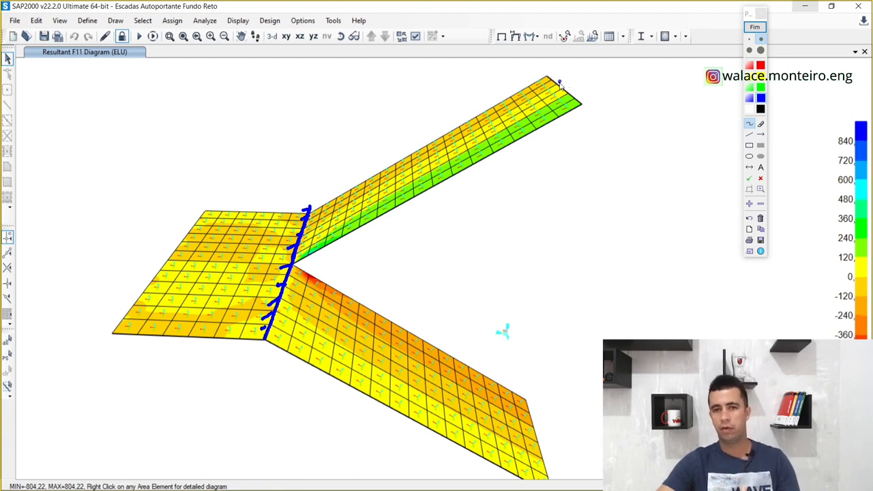
pyautogui.moveTo(559, 81)
pyautogui.mouseDown()
pyautogui.moveTo(561, 96)
pyautogui.moveTo(565, 88)
pyautogui.mouseUp()
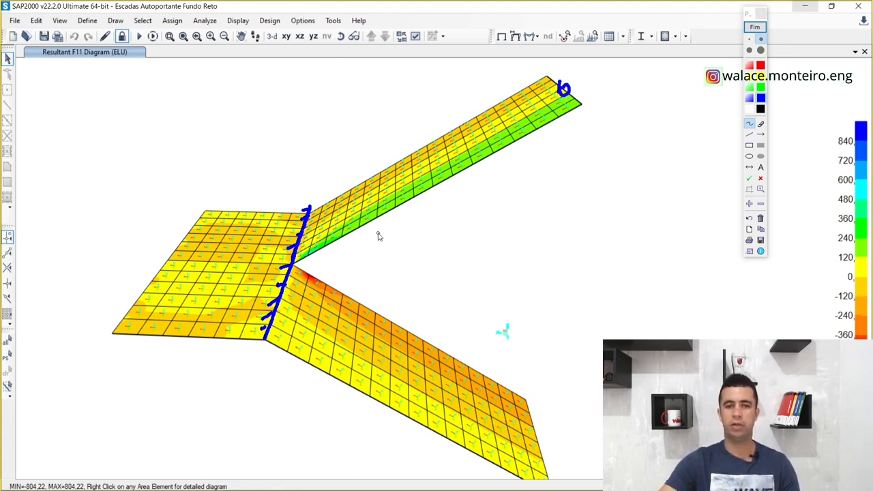
pyautogui.moveTo(537, 448); pyautogui.dragTo(538, 442)
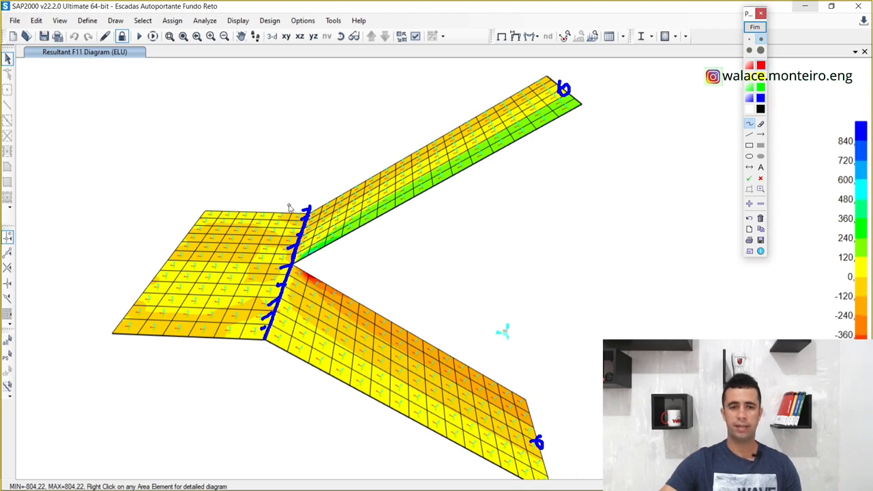
# Step: Sketch a red cantilever moment curve over the landing, peaking at the junction with the flights, and end the annotation
pyautogui.moveTo(290, 200); pyautogui.dragTo(285, 265)
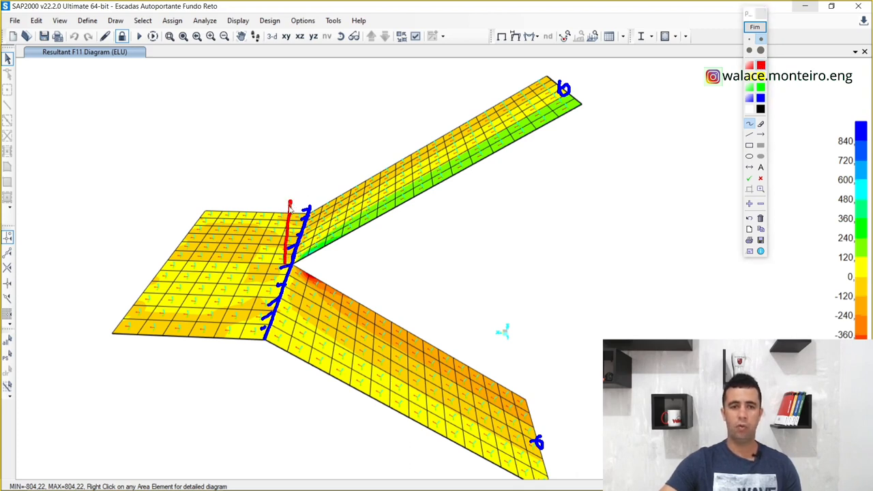
pyautogui.moveTo(291, 202)
pyautogui.mouseDown()
pyautogui.moveTo(155, 273)
pyautogui.moveTo(142, 270)
pyautogui.mouseUp()
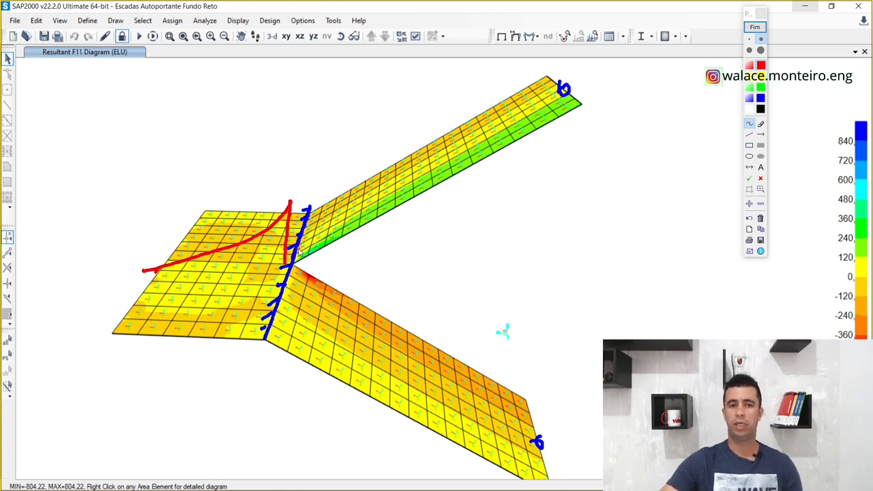
pyautogui.click(755, 27)
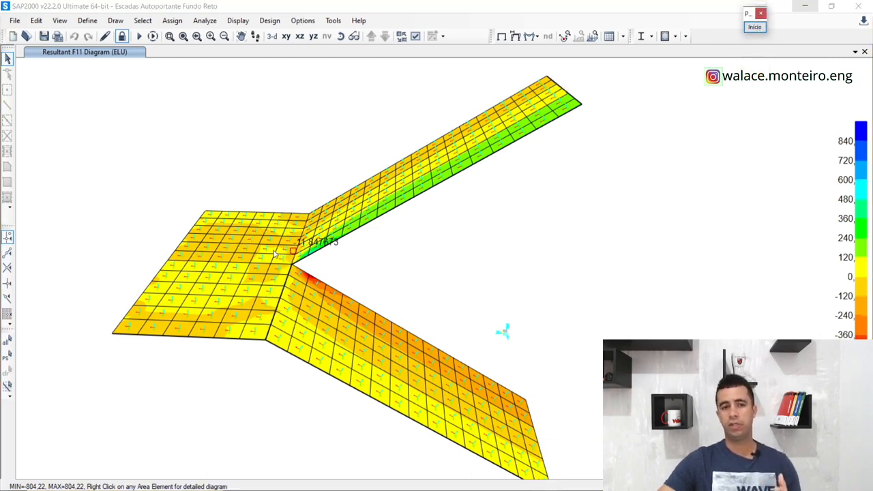
# Step: Sketch a red strip across the landing's middle and a blue moment curve peaking beside it, and end the annotation
pyautogui.moveTo(245, 267)
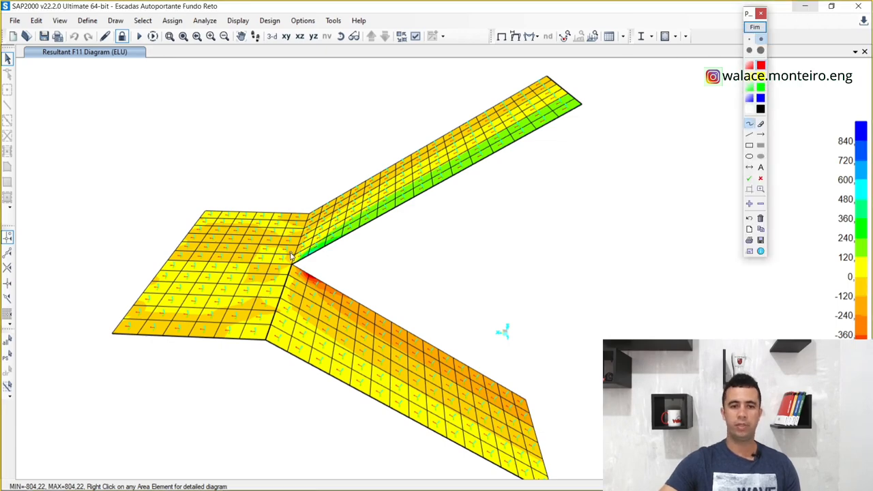
pyautogui.moveTo(292, 264)
pyautogui.mouseDown()
pyautogui.moveTo(170, 264)
pyautogui.moveTo(240, 273)
pyautogui.moveTo(291, 268)
pyautogui.moveTo(162, 263)
pyautogui.mouseUp()
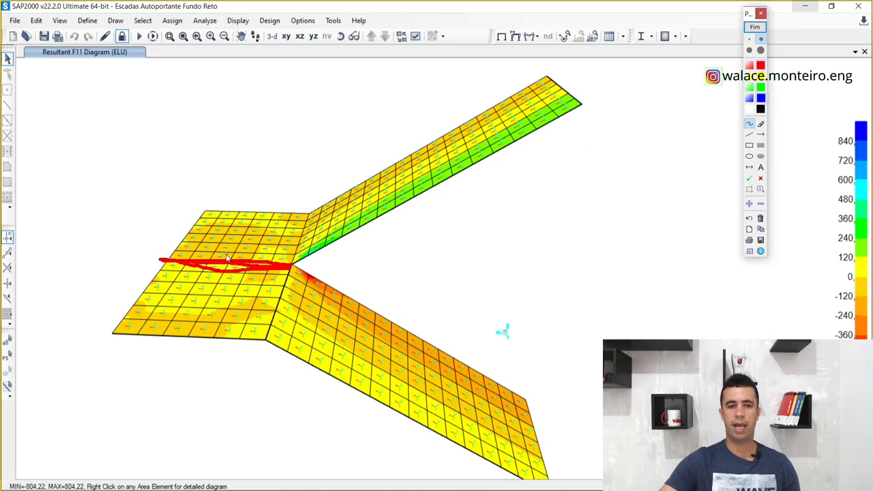
pyautogui.moveTo(223, 263)
pyautogui.mouseDown()
pyautogui.moveTo(222, 222)
pyautogui.moveTo(268, 203)
pyautogui.mouseUp()
pyautogui.moveTo(219, 231); pyautogui.dragTo(183, 343)
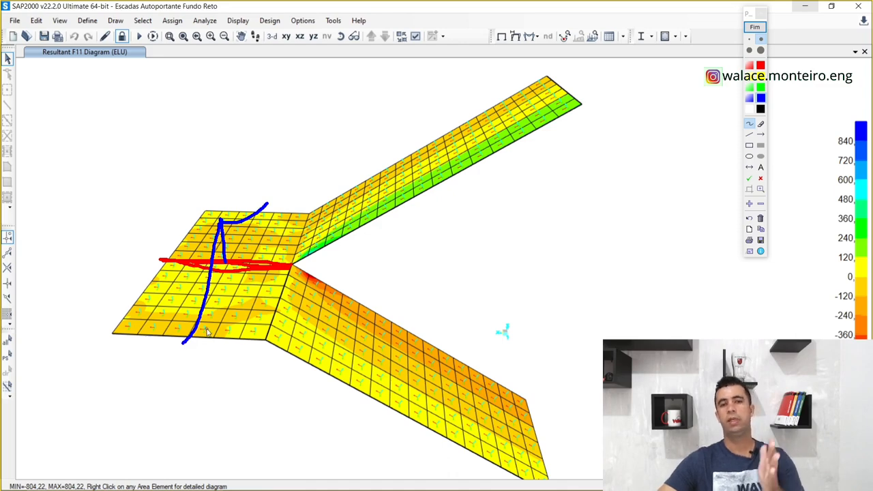
pyautogui.click(754, 27)
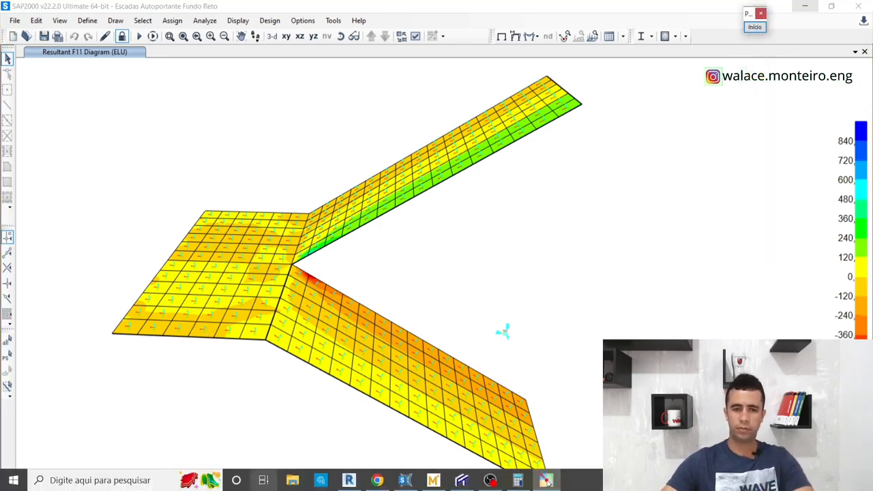
# Step: Switch to Ftool and sketch a blue cantilever beam with a fixed support and a rectangular load outline below the landing member
pyautogui.click(461, 481)
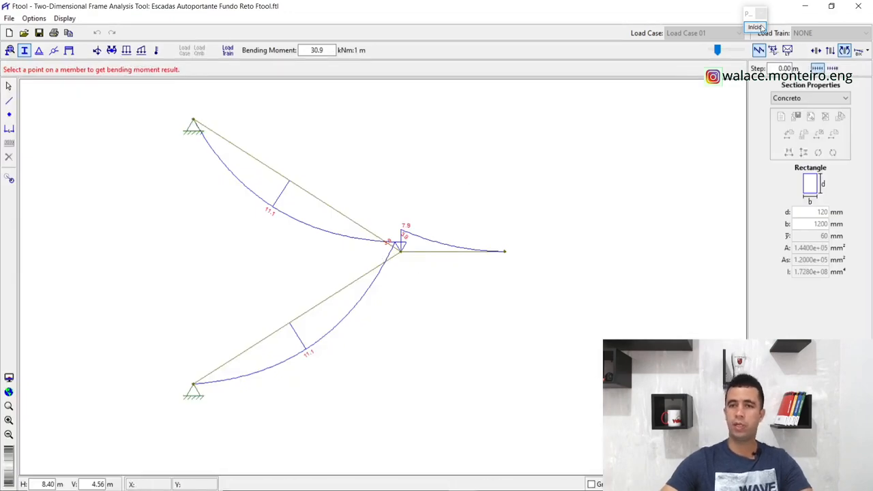
pyautogui.click(754, 27)
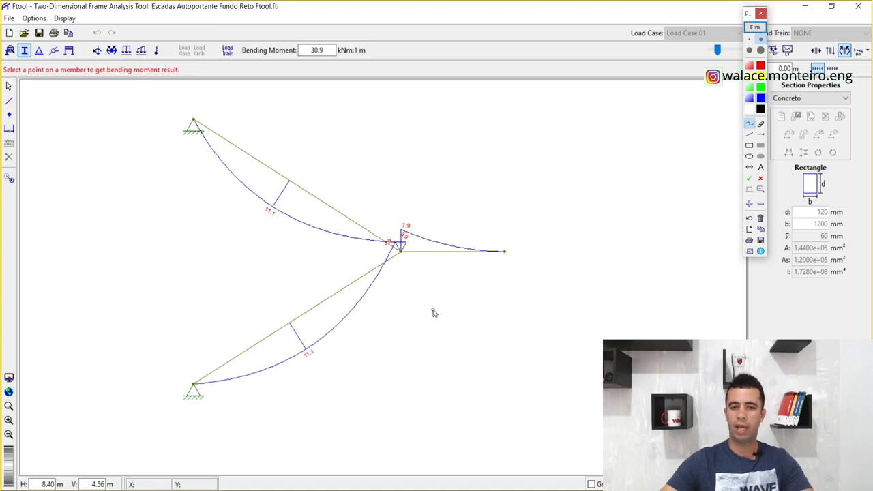
pyautogui.moveTo(433, 312)
pyautogui.mouseDown()
pyautogui.moveTo(432, 300)
pyautogui.moveTo(429, 341)
pyautogui.moveTo(420, 323)
pyautogui.moveTo(426, 345)
pyautogui.mouseUp()
pyautogui.moveTo(432, 315); pyautogui.dragTo(641, 321)
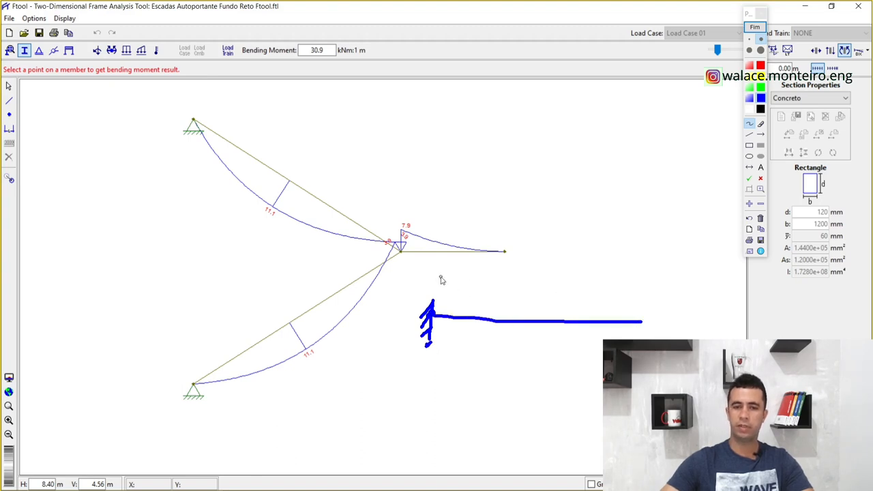
pyautogui.moveTo(442, 278)
pyautogui.mouseDown()
pyautogui.moveTo(443, 315)
pyautogui.moveTo(501, 284)
pyautogui.moveTo(635, 306)
pyautogui.moveTo(629, 327)
pyautogui.mouseUp()
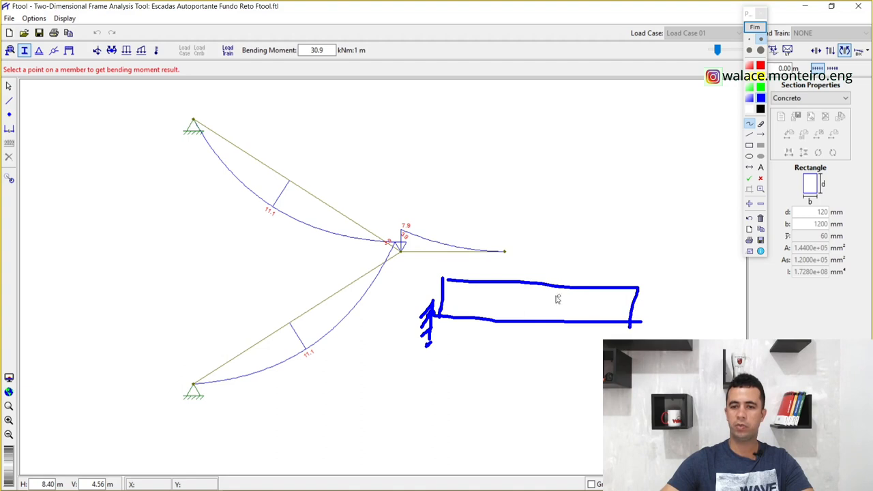
# Step: Add blue distributed-load strokes inside the cantilever sketch's load outline, and end the annotation
pyautogui.moveTo(469, 287); pyautogui.dragTo(458, 315)
pyautogui.moveTo(492, 284); pyautogui.dragTo(487, 310)
pyautogui.moveTo(537, 285)
pyautogui.mouseDown()
pyautogui.moveTo(529, 315)
pyautogui.moveTo(563, 312)
pyautogui.mouseUp()
pyautogui.moveTo(610, 298); pyautogui.dragTo(606, 314)
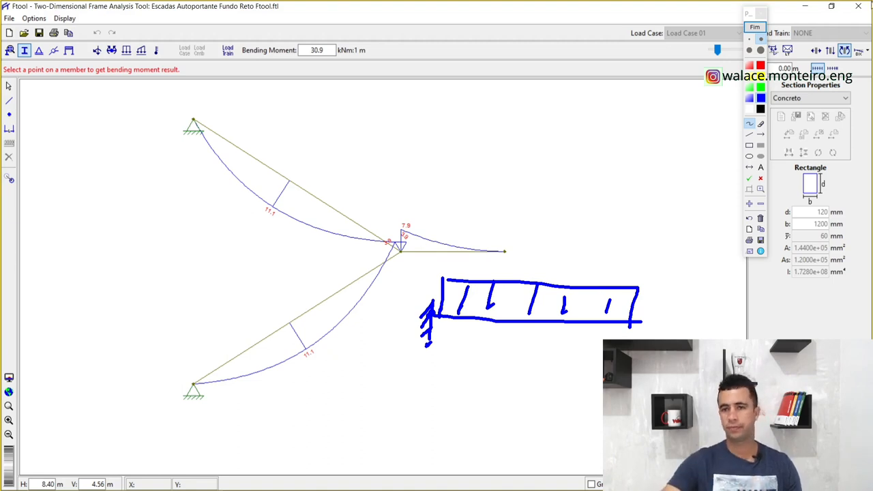
pyautogui.click(754, 27)
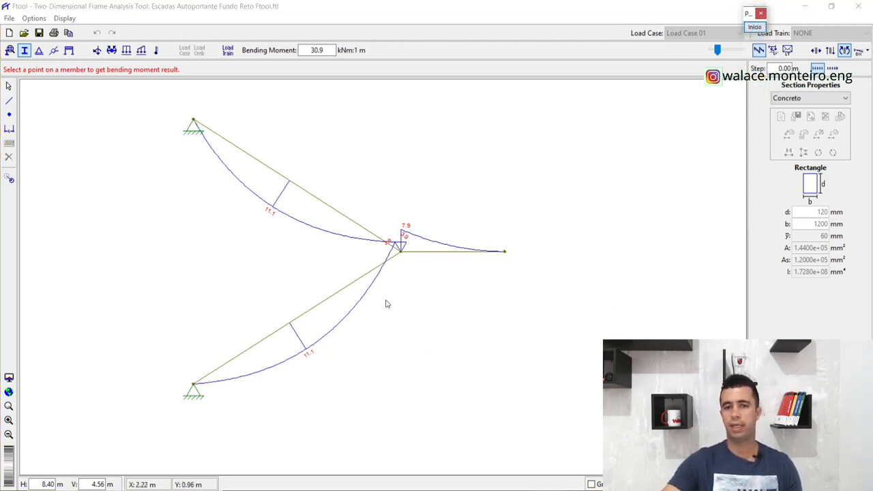
# Step: Switch back to SAP2000 and examine the landing in the Resultant F11 diagram
pyautogui.click(805, 5)
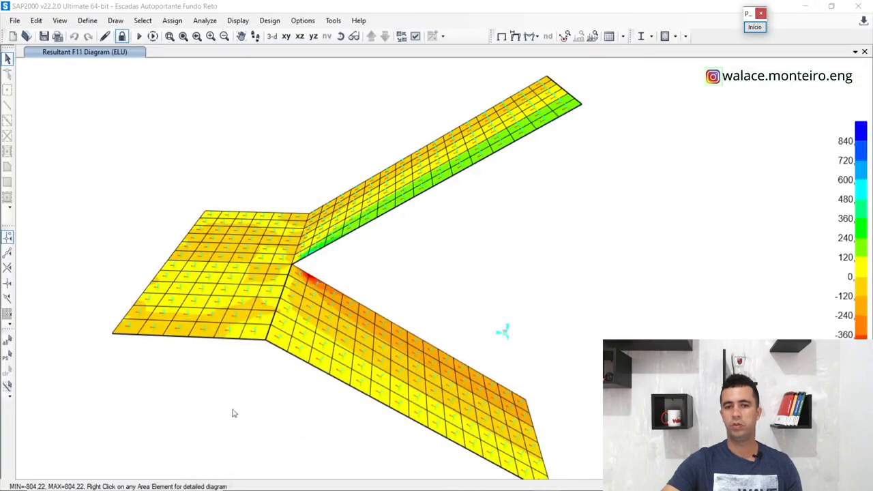
pyautogui.scroll(-2, 185, 343)
pyautogui.scroll(1, 284, 327)
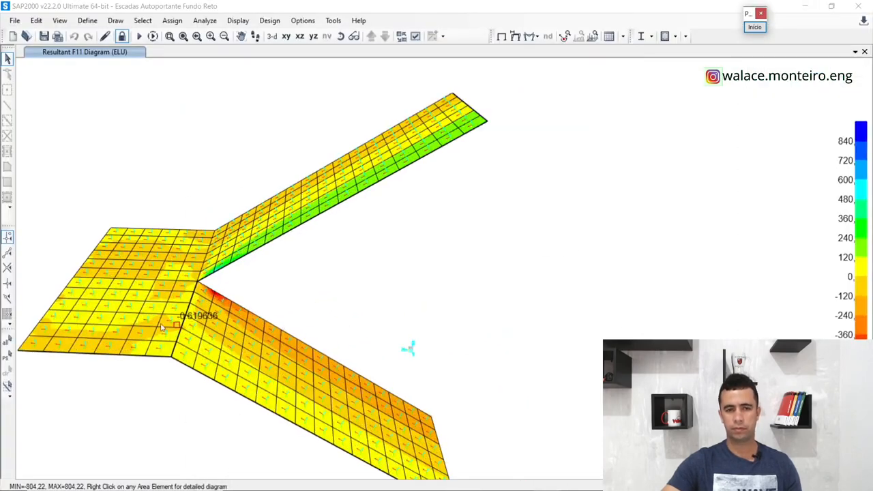
pyautogui.moveTo(62, 279); pyautogui.dragTo(82, 277, button='middle')
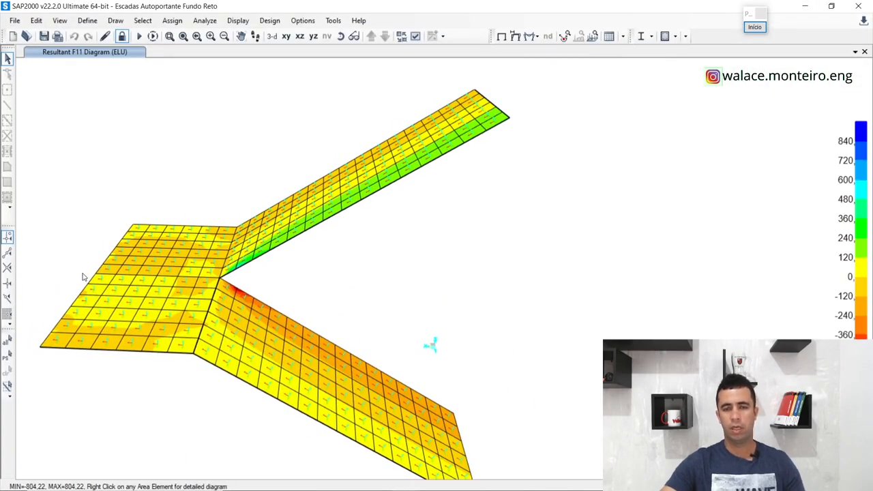